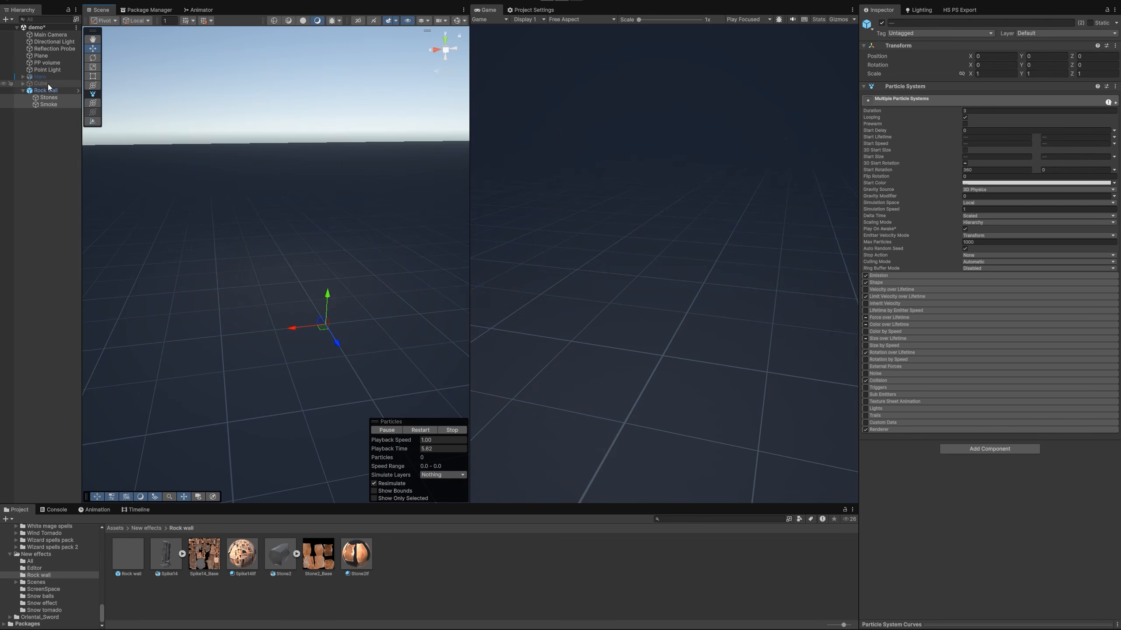
# Examine the Rock wall effect's Stones and Smoke particle systems, trying a shift of Stones along X, undoing it and replaying the effect
pyautogui.moveTo(301, 346)
pyautogui.keyDown('alt'); pyautogui.mouseDown()
pyautogui.moveTo(282, 342)
pyautogui.moveTo(321, 344)
pyautogui.mouseUp(); pyautogui.keyUp('alt')
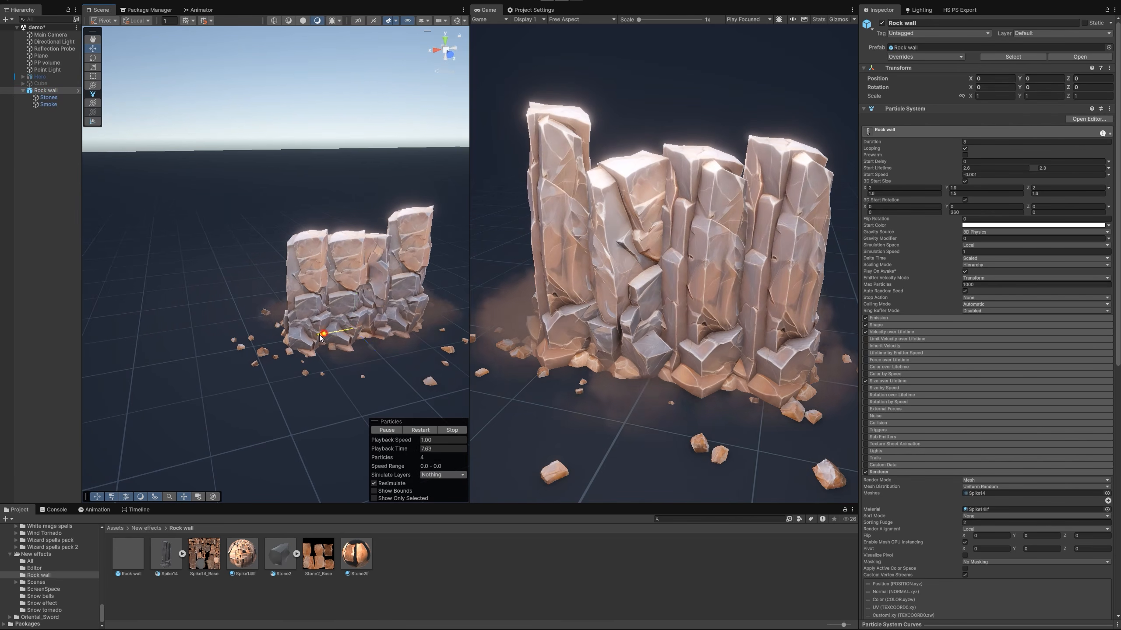
pyautogui.click(48, 98)
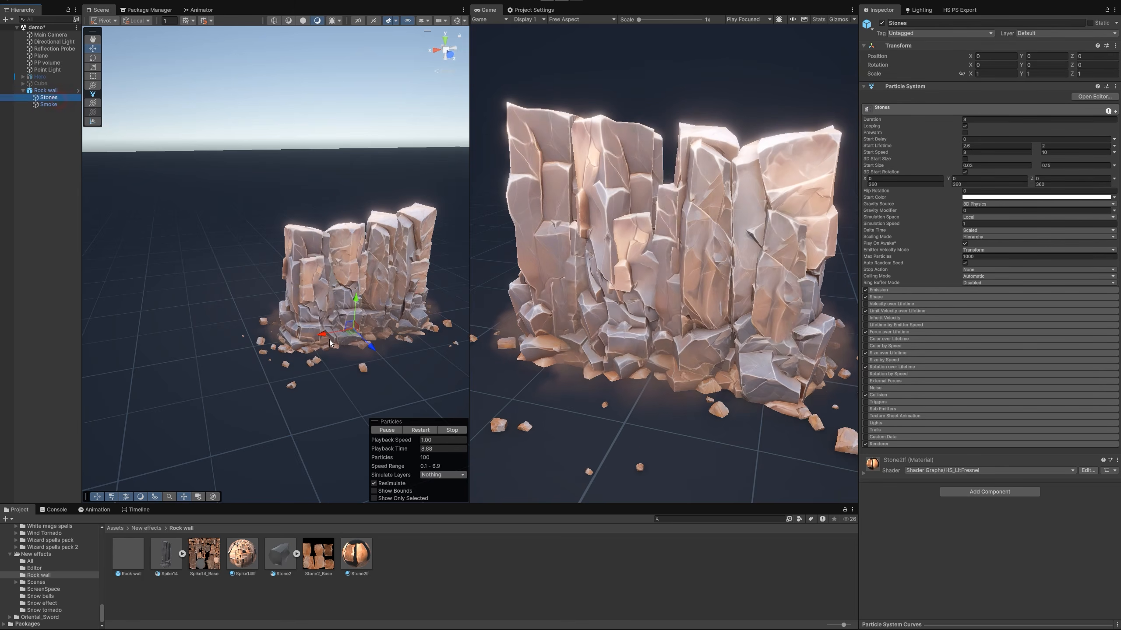
pyautogui.moveTo(331, 331); pyautogui.dragTo(193, 374)
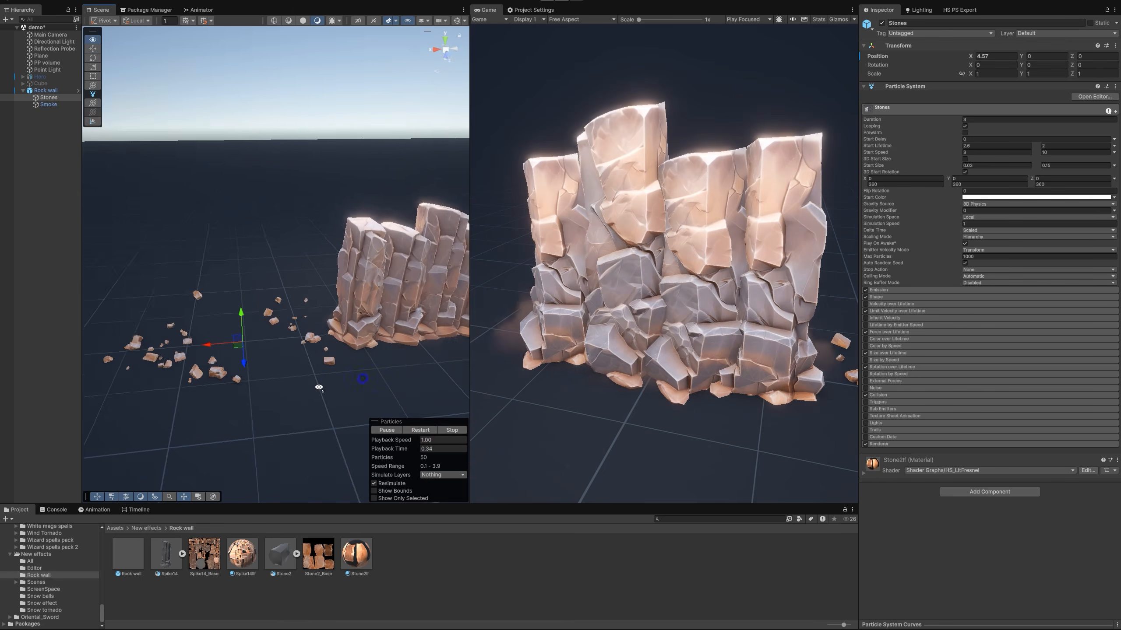
pyautogui.hotkey('ctrl', 'z')
pyautogui.click(420, 430)
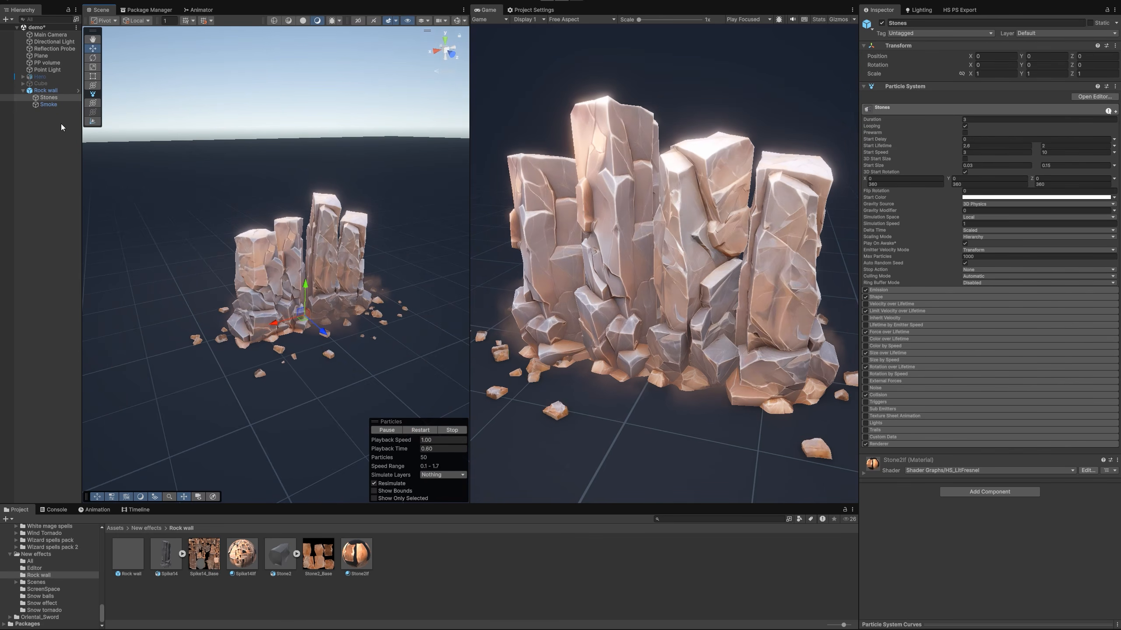
pyautogui.click(49, 105)
pyautogui.moveTo(281, 322); pyautogui.dragTo(263, 329)
pyautogui.moveTo(320, 372); pyautogui.dragTo(420, 416, button='middle')
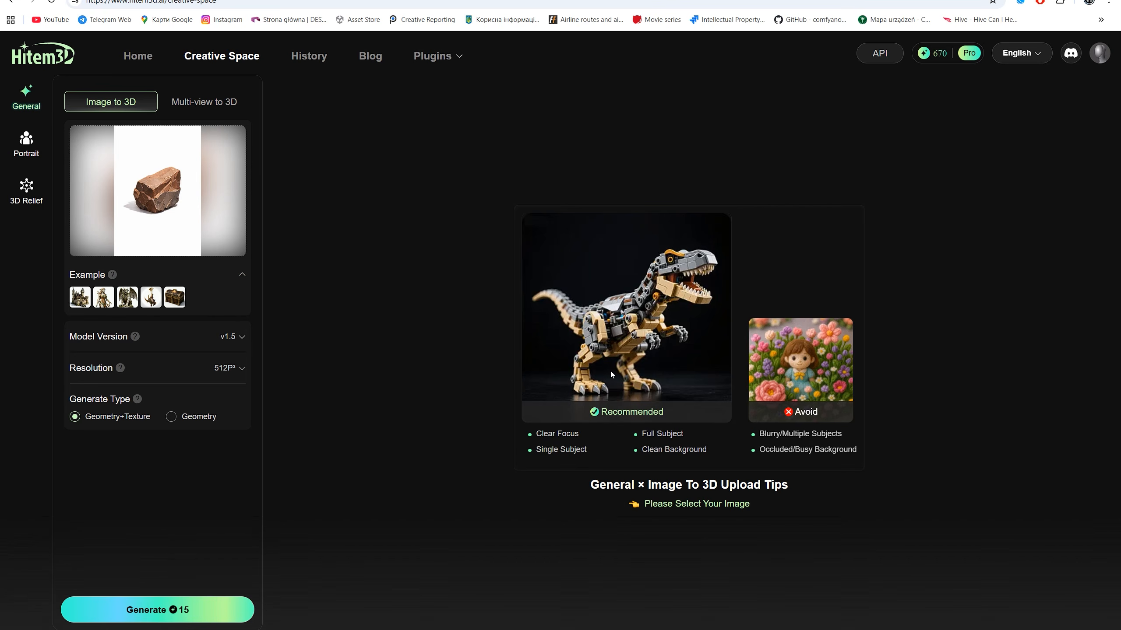
pyautogui.moveTo(172, 198)
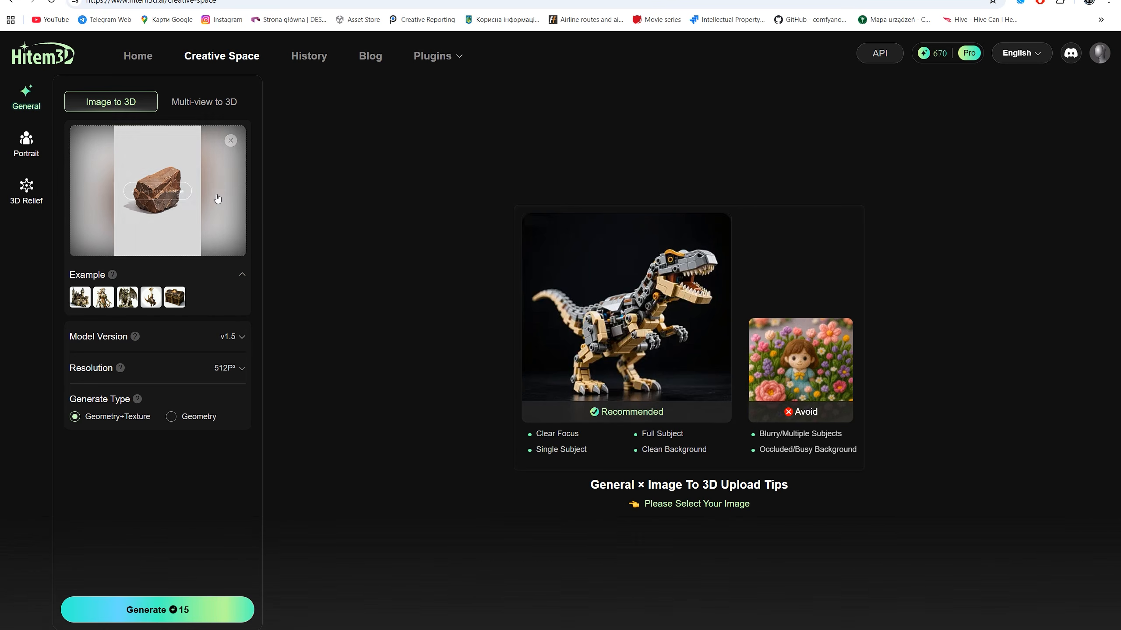
pyautogui.click(171, 197)
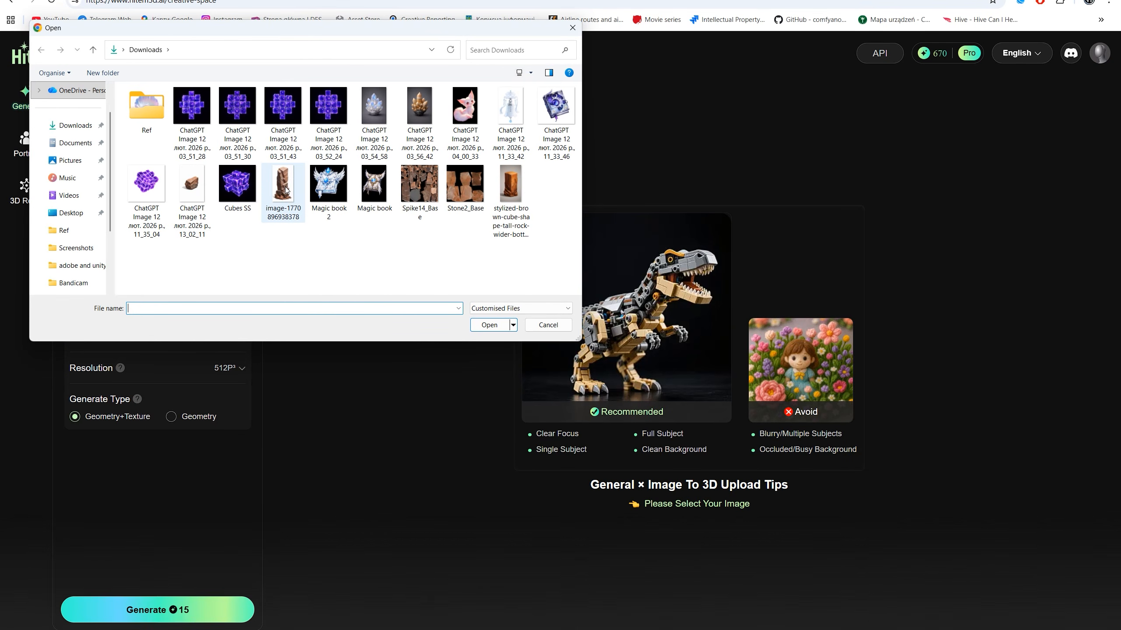
pyautogui.doubleClick(286, 190)
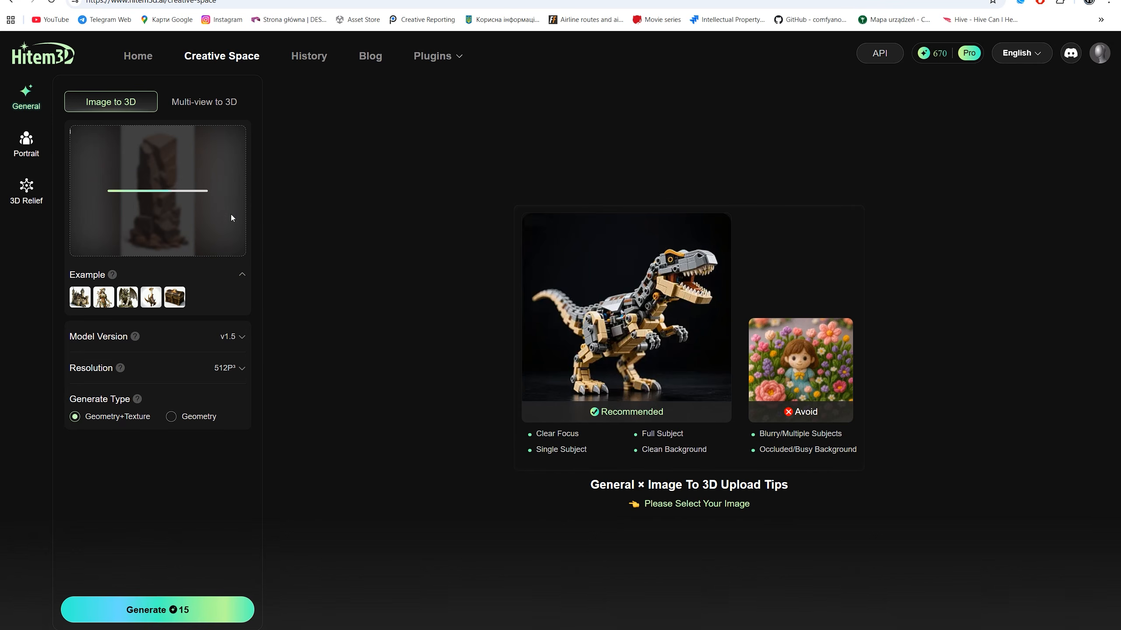
# Try model version v2.0, switch back to v1.5 and set the resolution to 512P³
pyautogui.click(229, 336)
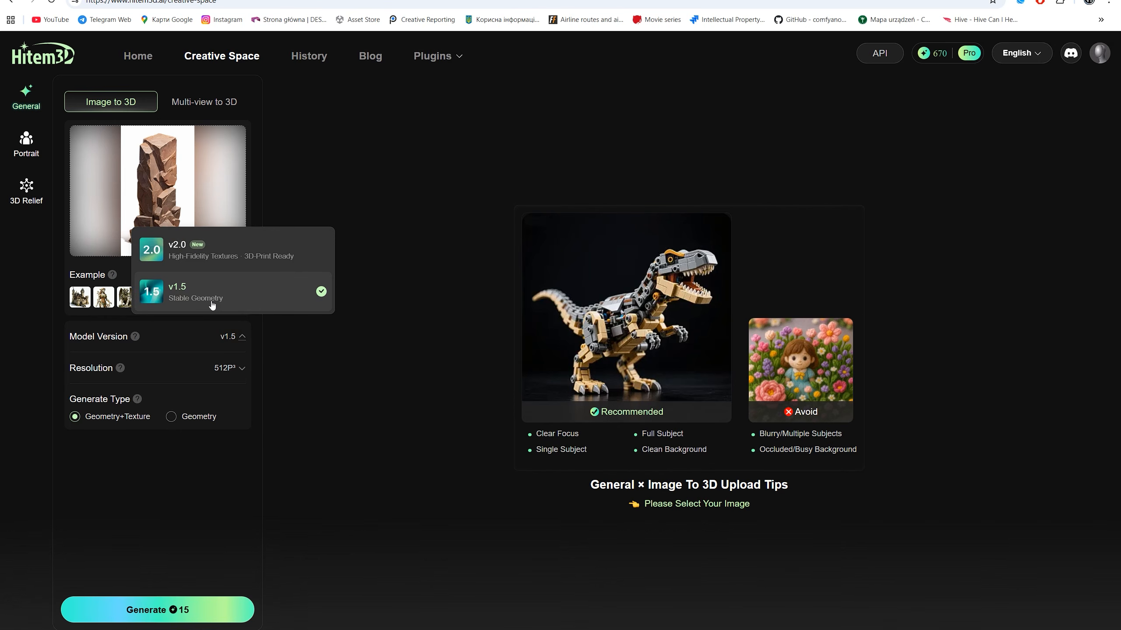
pyautogui.click(211, 251)
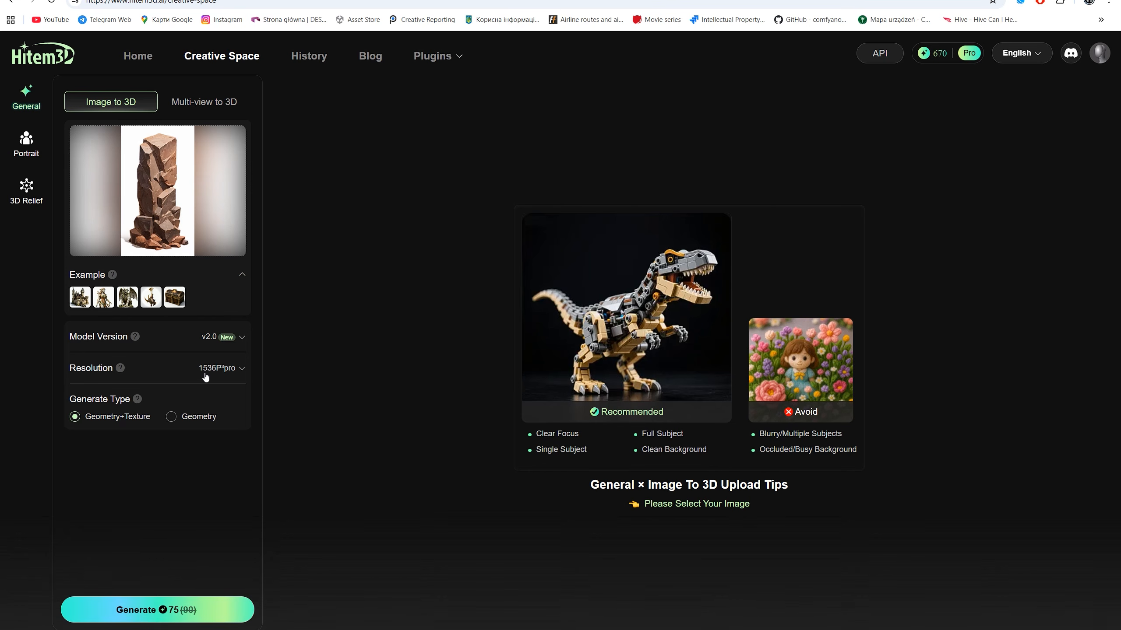
pyautogui.click(201, 337)
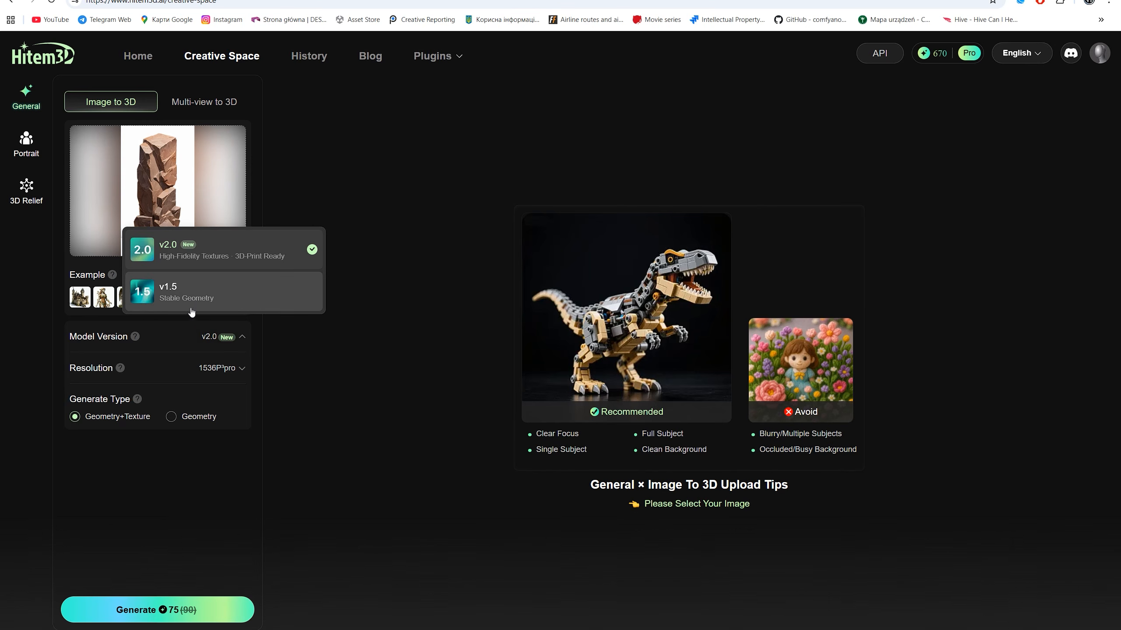
pyautogui.click(191, 297)
pyautogui.click(213, 368)
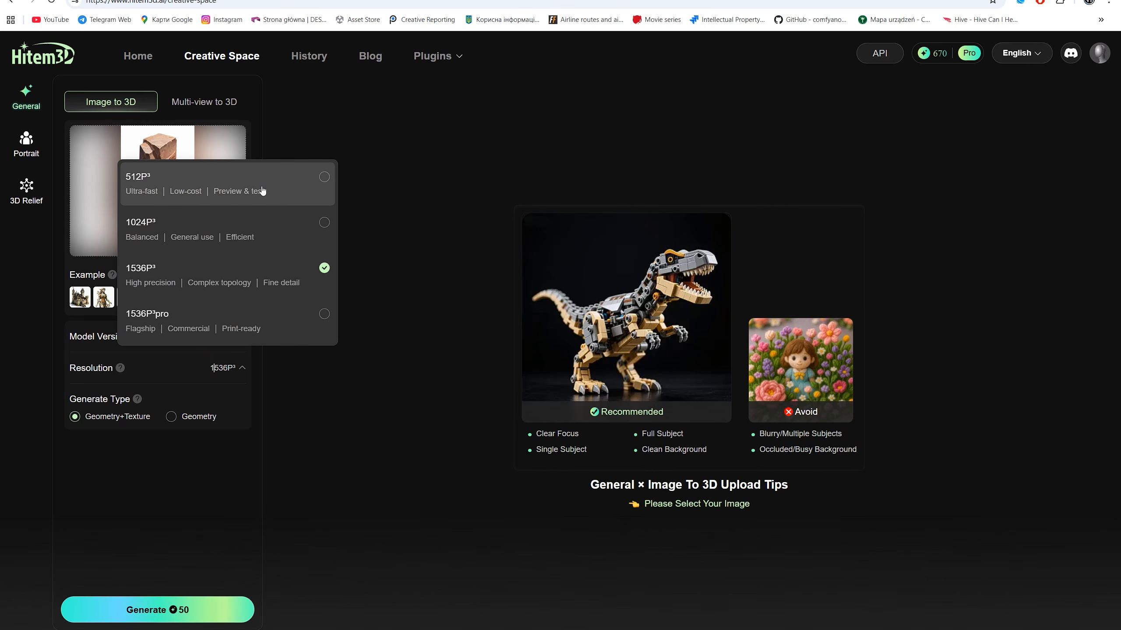
pyautogui.click(249, 188)
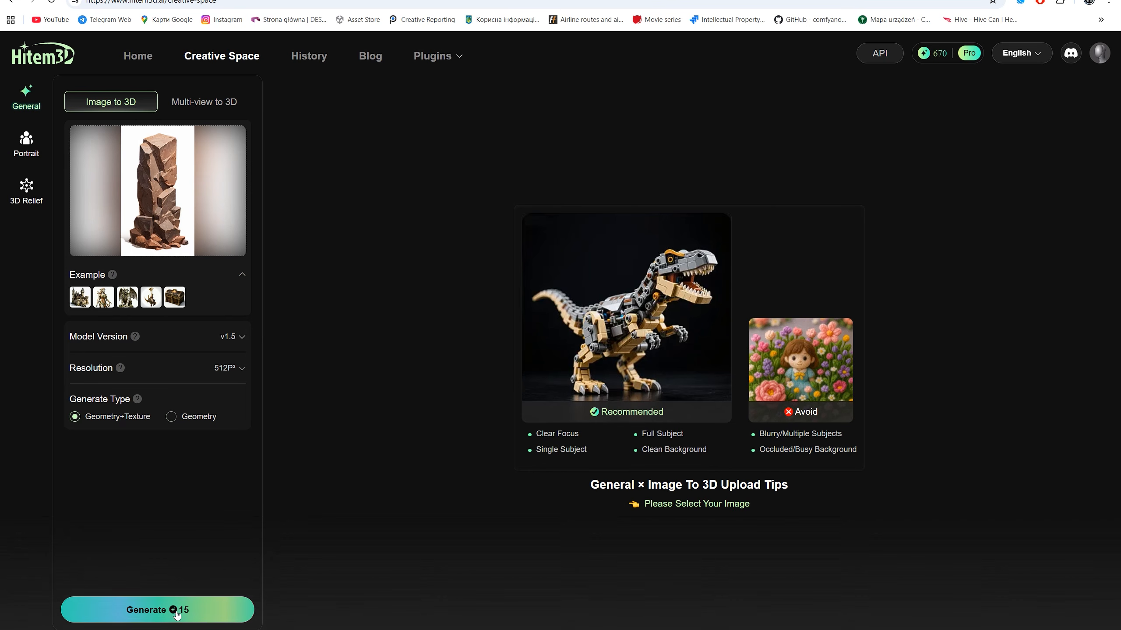
# Open the third asset in the generation history, the tall rock column, for a closer look
pyautogui.click(305, 57)
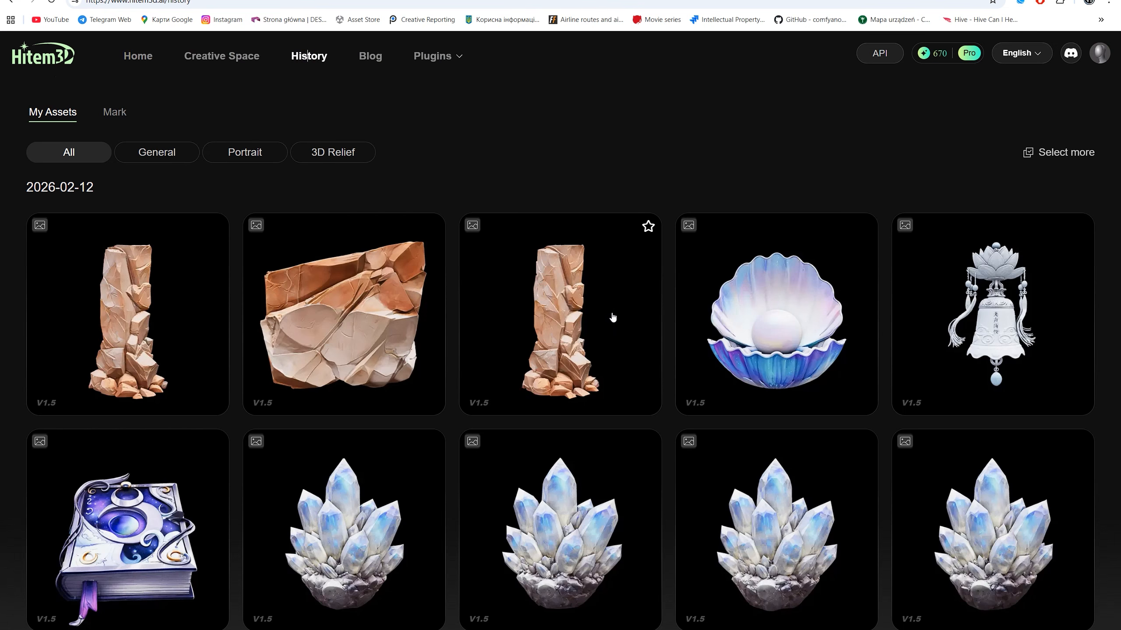
pyautogui.click(514, 328)
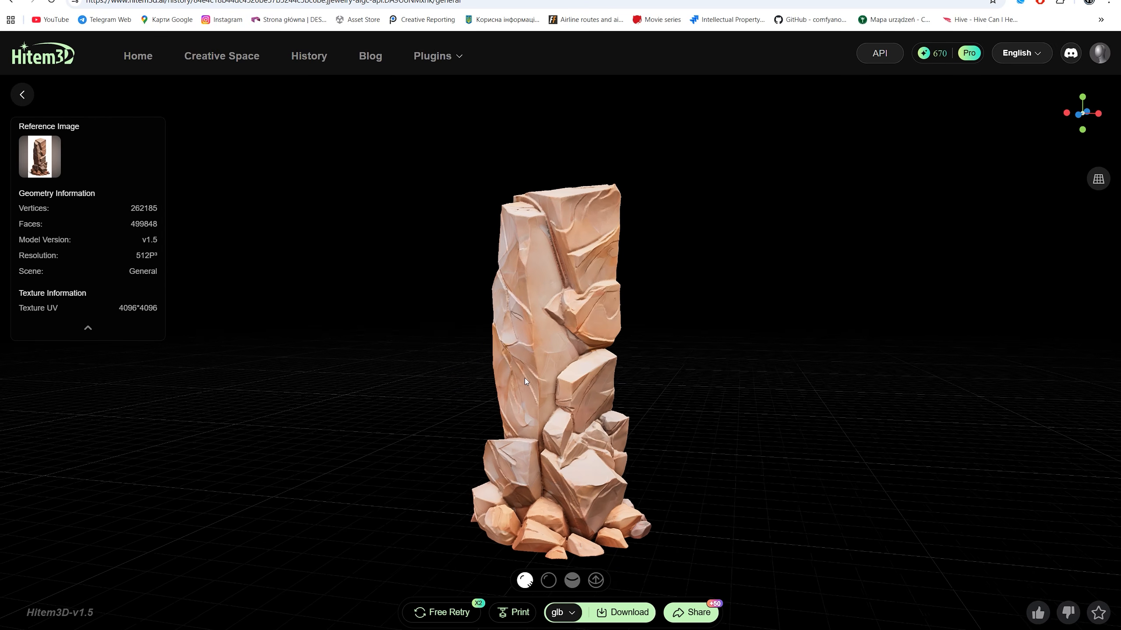
# Look through the Google results for "ai remesh" to find a model remeshing tool
pyautogui.click(682, 629)
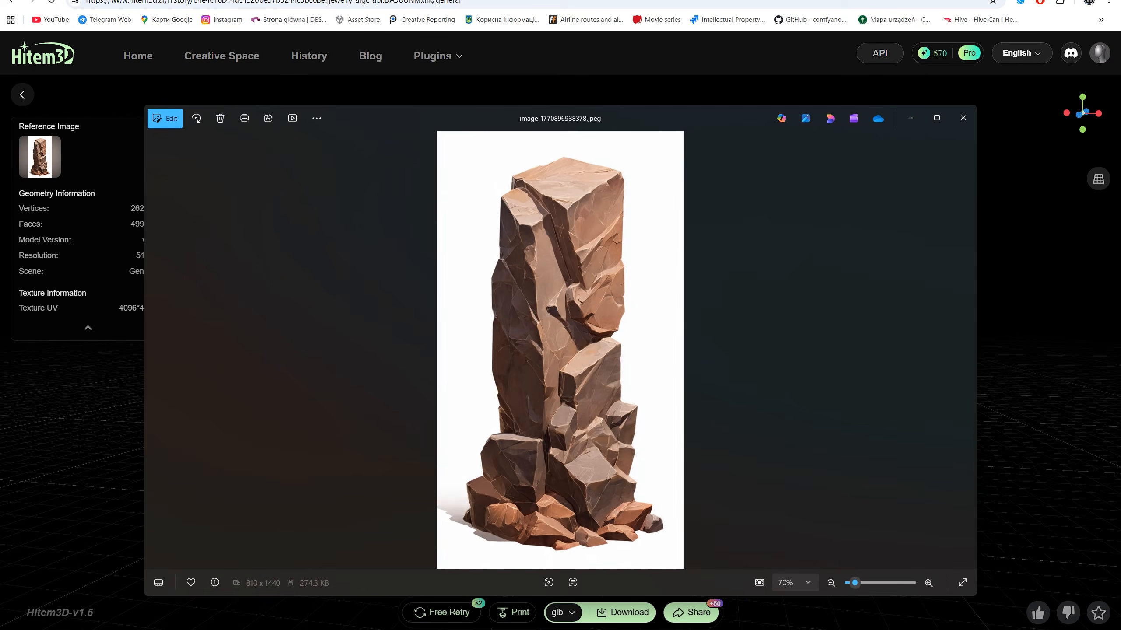
pyautogui.click(682, 629)
pyautogui.click(682, 629)
pyautogui.click(682, 629)
pyautogui.click(682, 629)
pyautogui.click(682, 629)
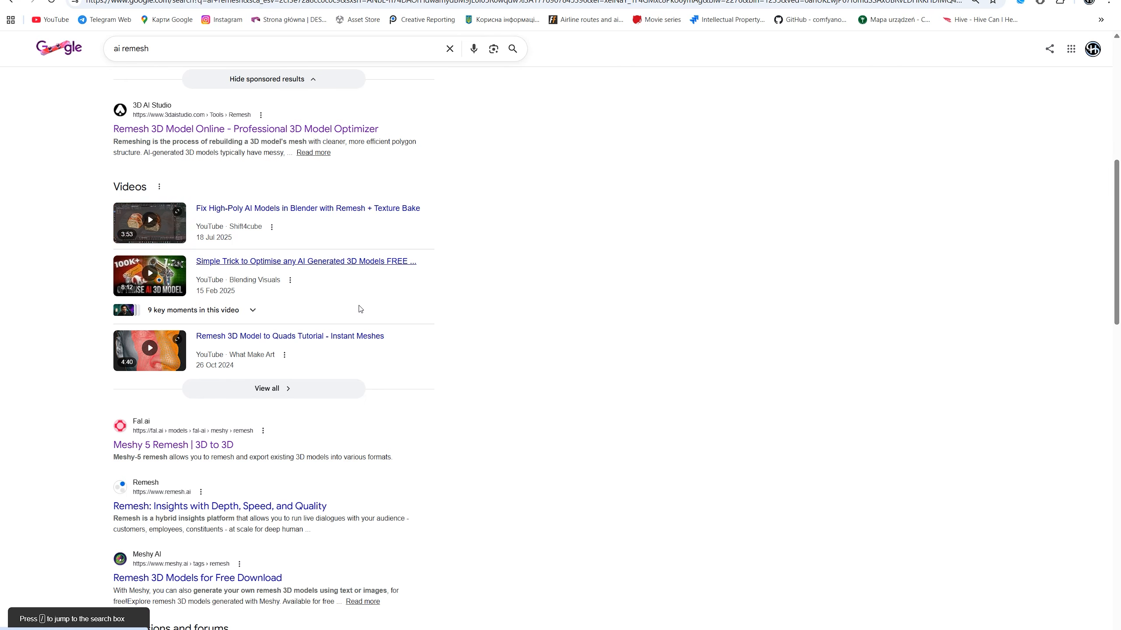
pyautogui.scroll(-5, 328, 329)
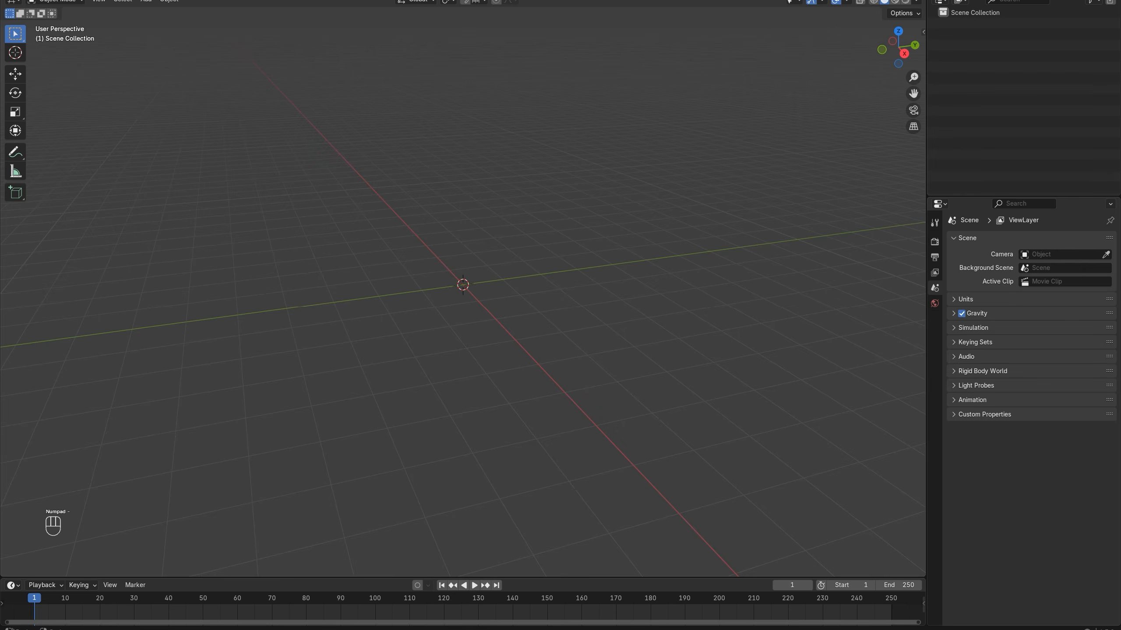
# Switch to Blender and import Spike14.fbx and Stone2.fbx from the Downloads folder into the empty scene
pyautogui.press('super+e')
pyautogui.moveTo(752, 306); pyautogui.dragTo(92, 253)
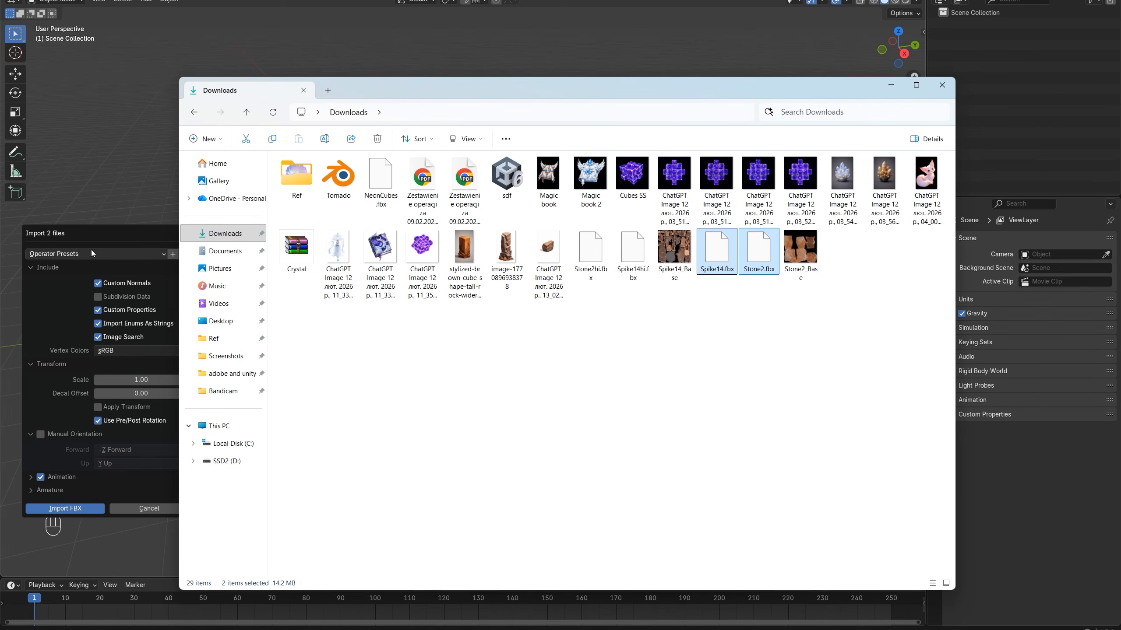
pyautogui.click(84, 509)
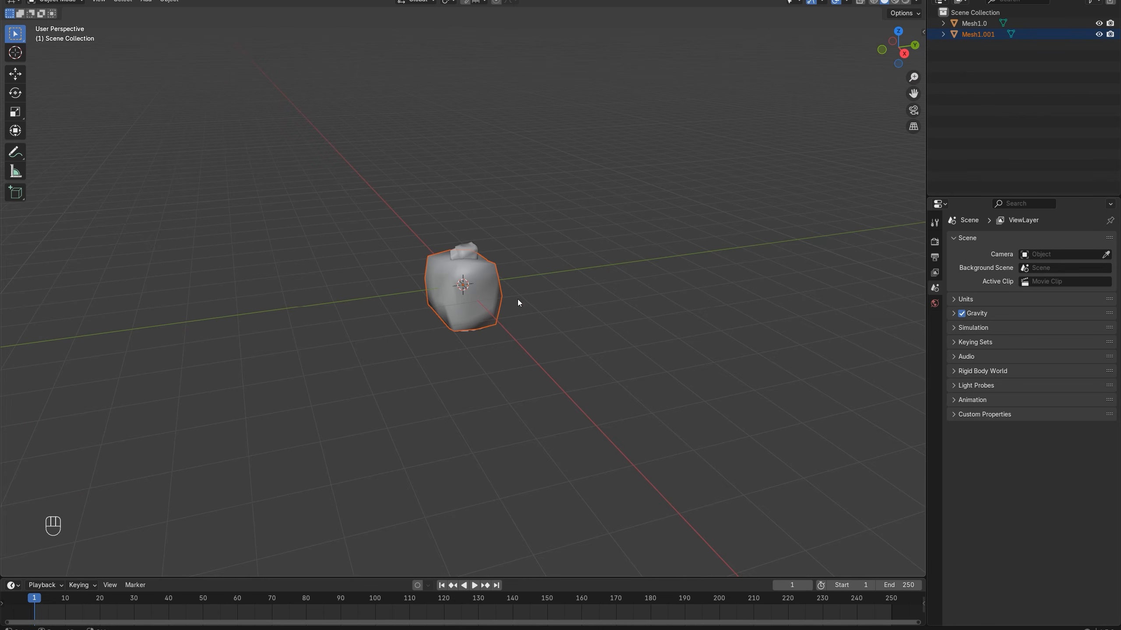
# Apply all transforms to both imported meshes, Mesh1.001 and Mesh1.0
pyautogui.scroll(3, 512, 297)
pyautogui.moveTo(491, 286); pyautogui.dragTo(515, 266, button='middle')
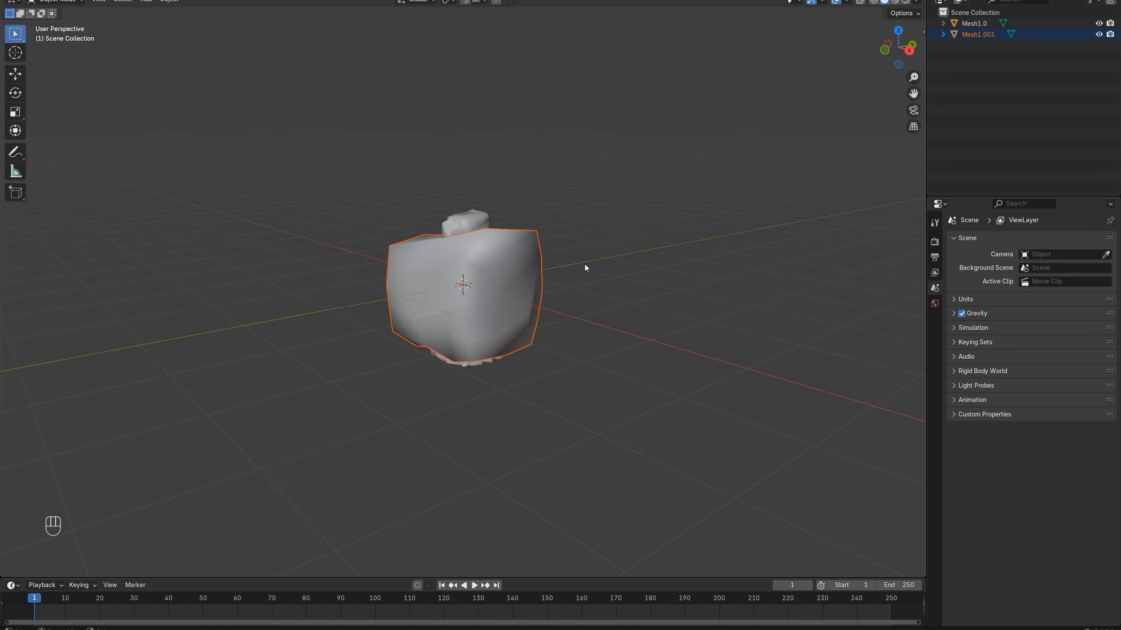
pyautogui.click(504, 251)
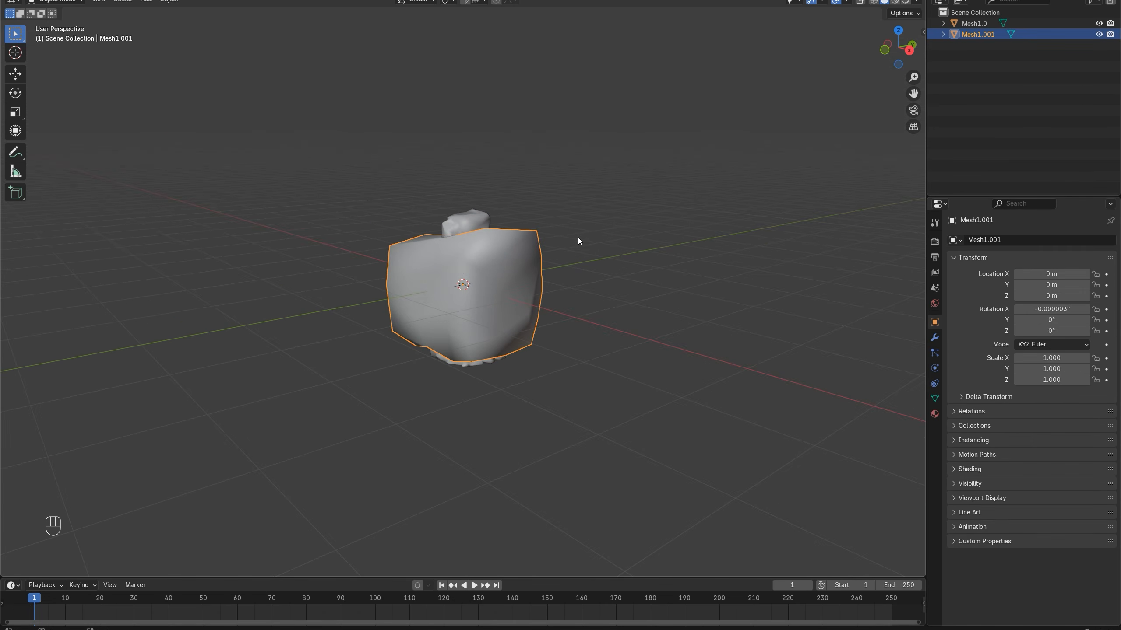
pyautogui.moveTo(578, 240); pyautogui.dragTo(541, 274, button='middle')
pyautogui.hotkey('ctrl', 'a')
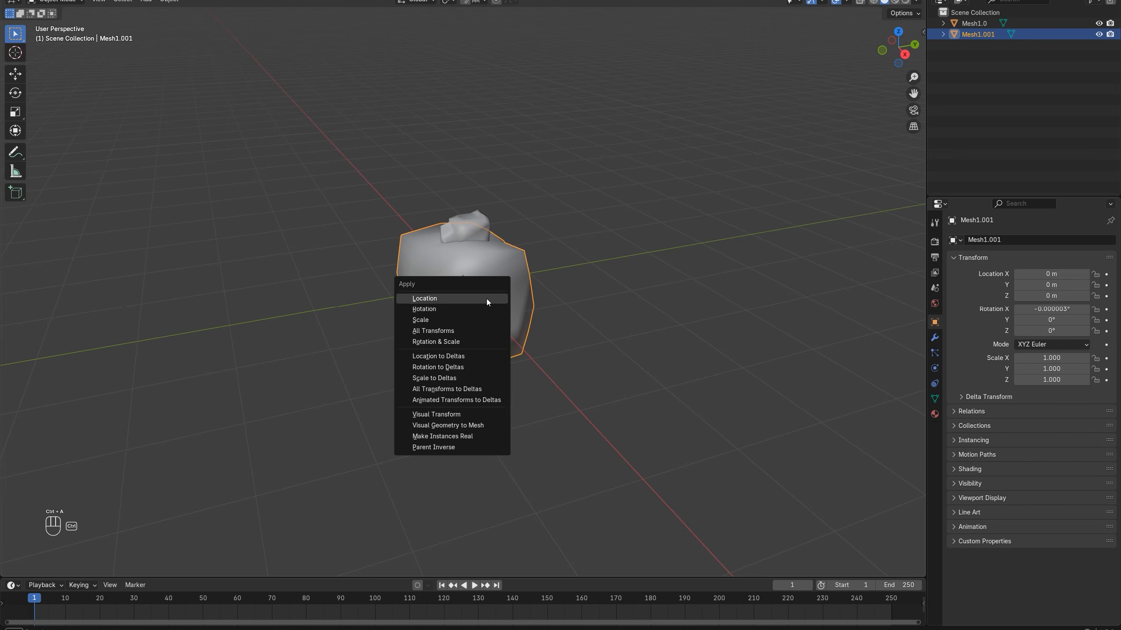
pyautogui.click(438, 330)
pyautogui.click(473, 226)
pyautogui.hotkey('ctrl', 'a')
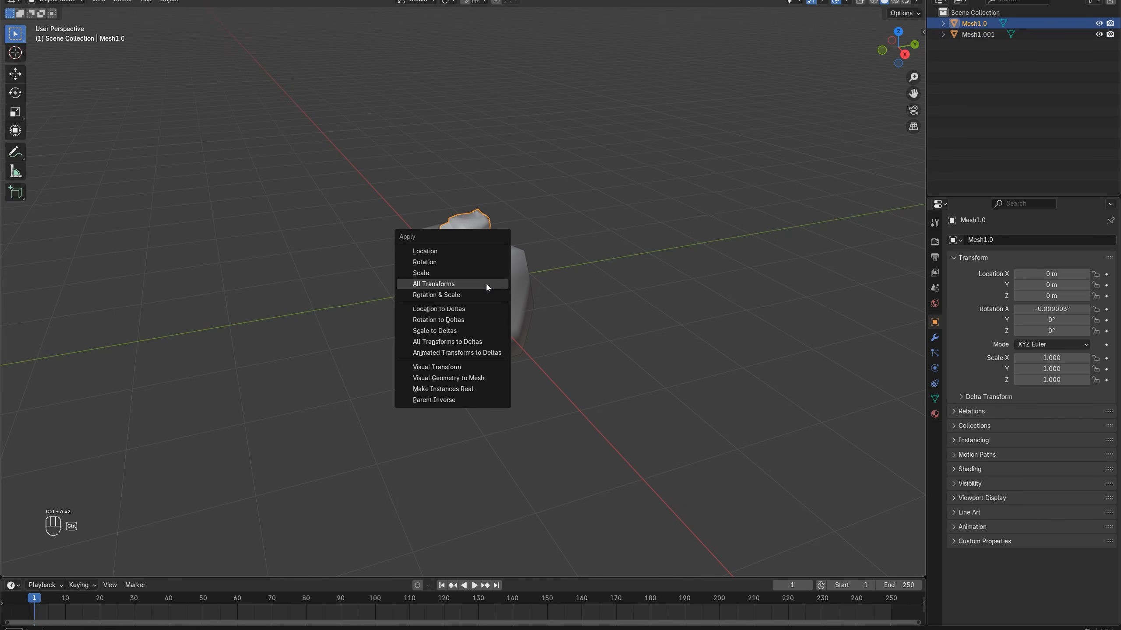
pyautogui.click(446, 288)
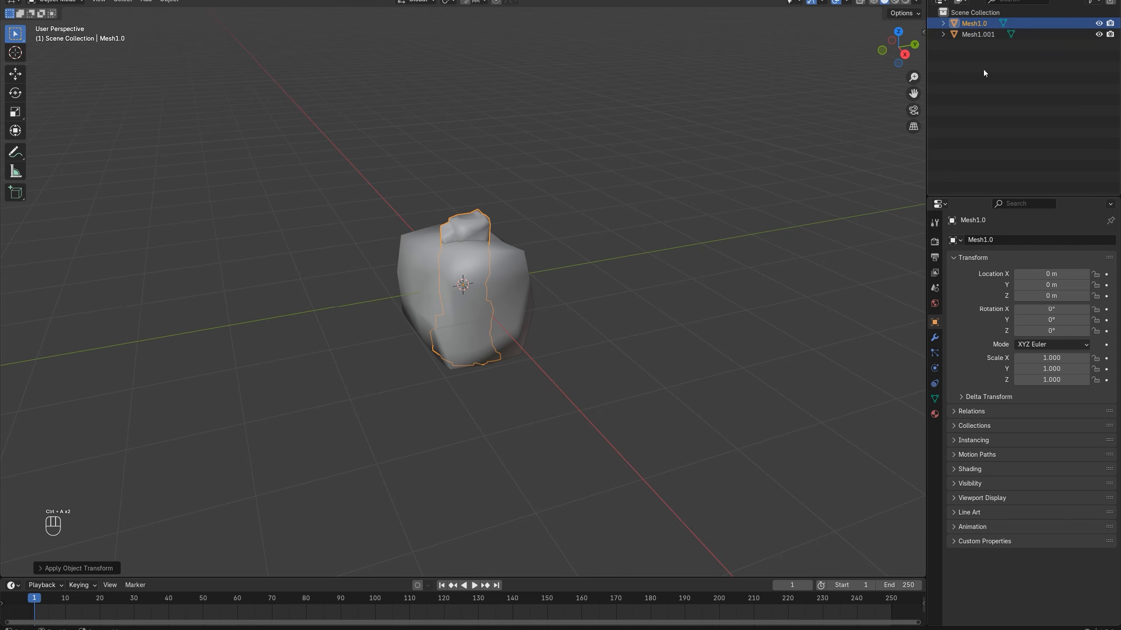
# Hide Mesh1.001 and raise all of Mesh1.0's geometry along Z in Edit Mode until its base sits at the object's origin
pyautogui.click(1099, 34)
pyautogui.moveTo(482, 220)
pyautogui.mouseDown(button='middle')
pyautogui.moveTo(491, 199)
pyautogui.moveTo(486, 226)
pyautogui.mouseUp(button='middle')
pyautogui.press('Tab')
pyautogui.scroll(3, 495, 272)
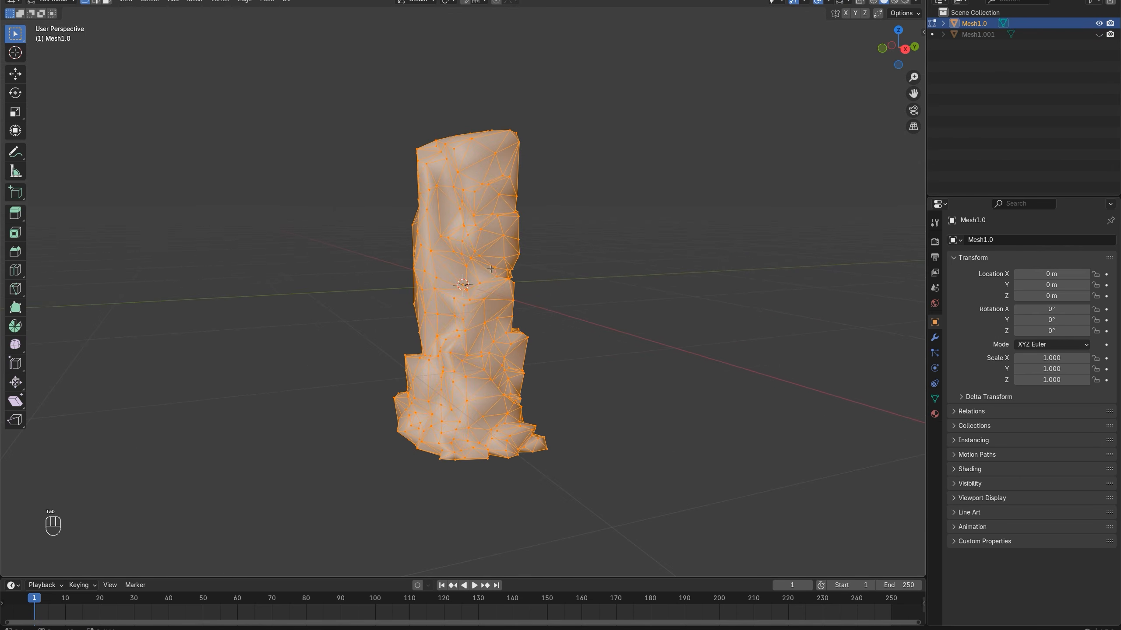
pyautogui.click(15, 74)
pyautogui.moveTo(469, 291); pyautogui.dragTo(467, 140)
pyautogui.press('KP_1')
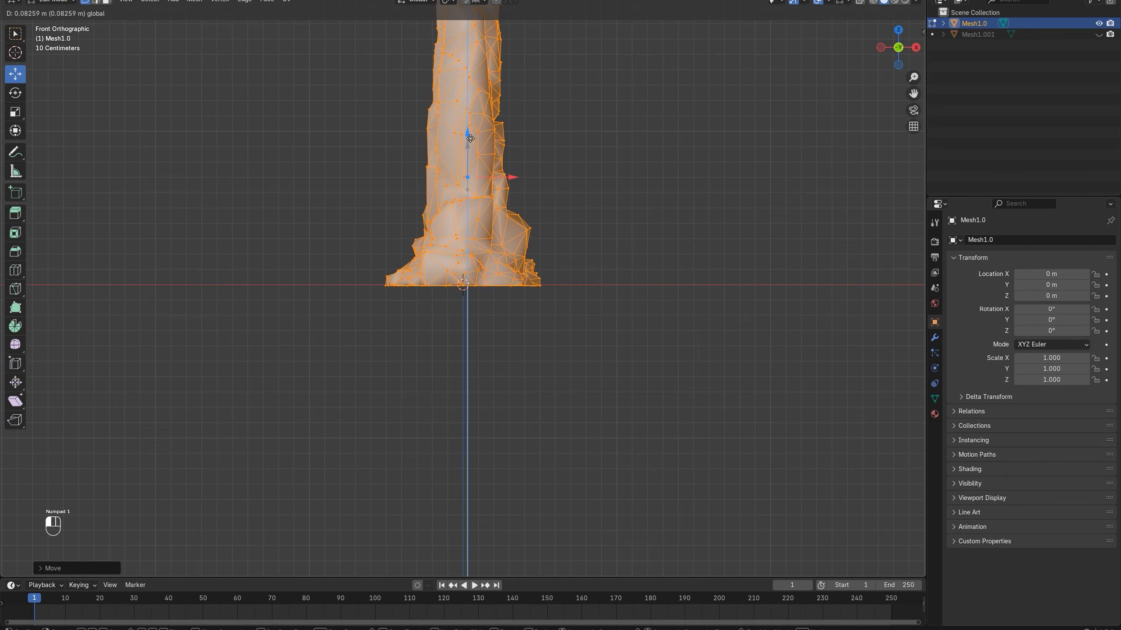
pyautogui.press('Tab')
# Apply Shade Auto Smooth to the rock column with an angle of 43.4°
pyautogui.moveTo(491, 197); pyautogui.dragTo(430, 187, button='middle')
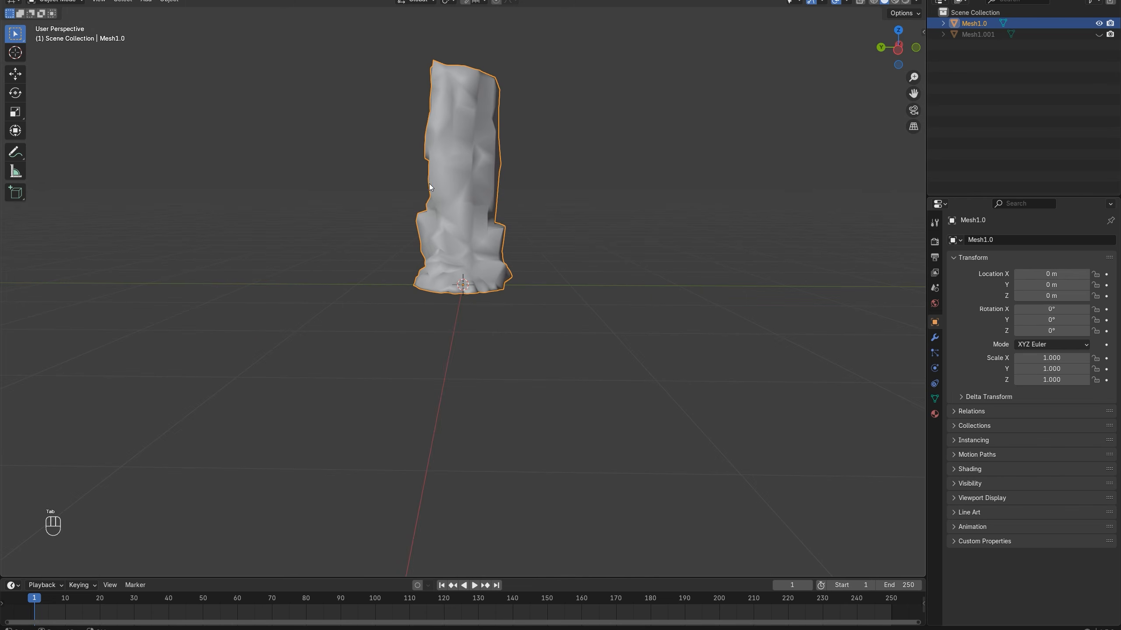
pyautogui.click(167, 1)
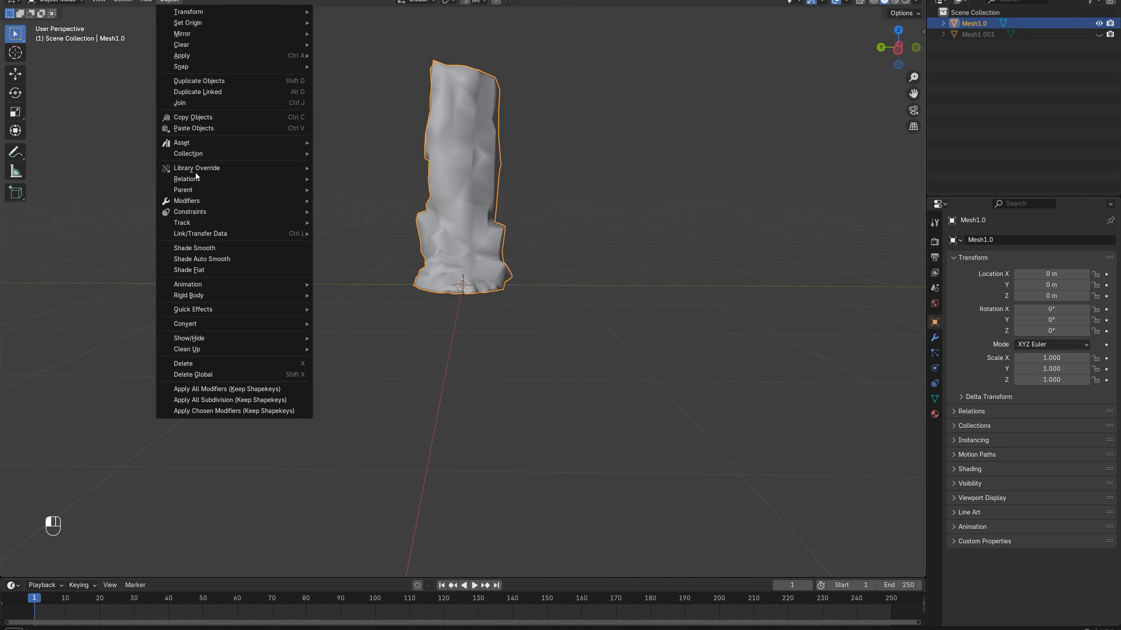
pyautogui.click(220, 259)
pyautogui.moveTo(308, 250); pyautogui.dragTo(362, 464, button='middle')
pyautogui.click(75, 568)
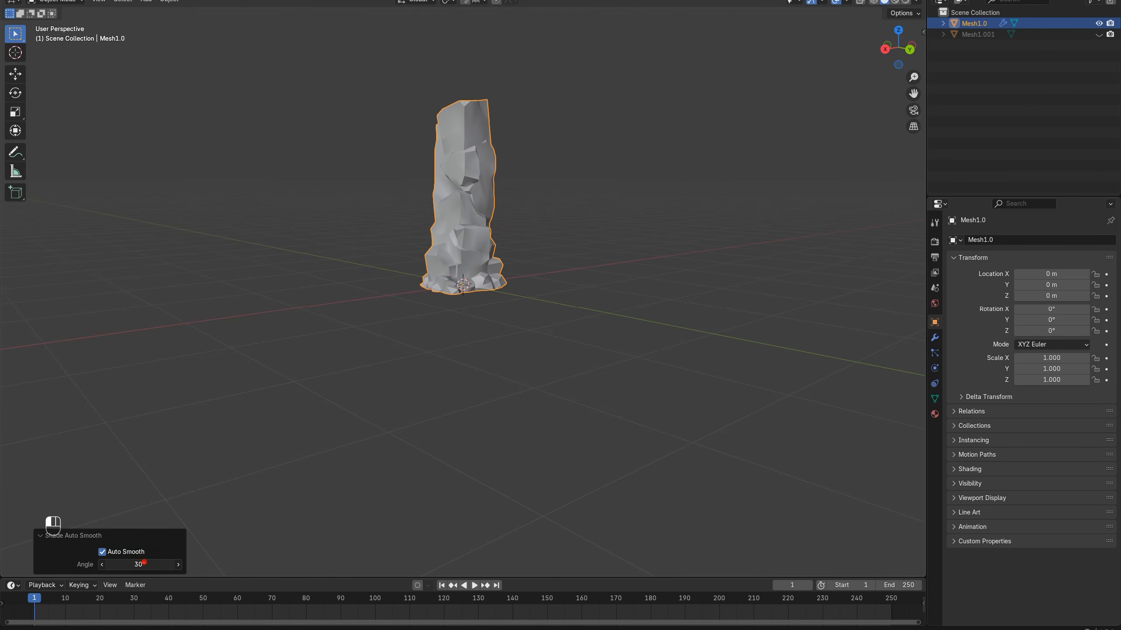
pyautogui.moveTo(140, 564); pyautogui.dragTo(170, 564)
pyautogui.scroll(4, 562, 250)
pyautogui.moveTo(466, 182); pyautogui.dragTo(330, 209, button='middle')
pyautogui.scroll(-4, 461, 252)
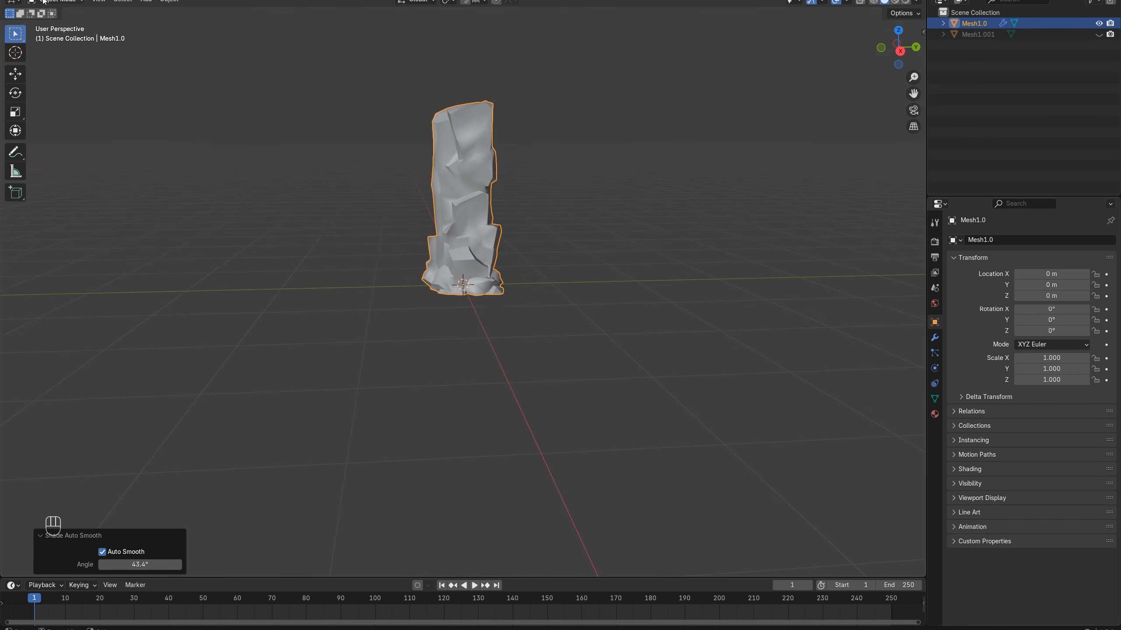
# Start an FBX export of the rock column to the Downloads folder, with FBX Units Scale scaling and Apply Transform enabled
pyautogui.click(25, 0)
pyautogui.moveTo(58, 149)
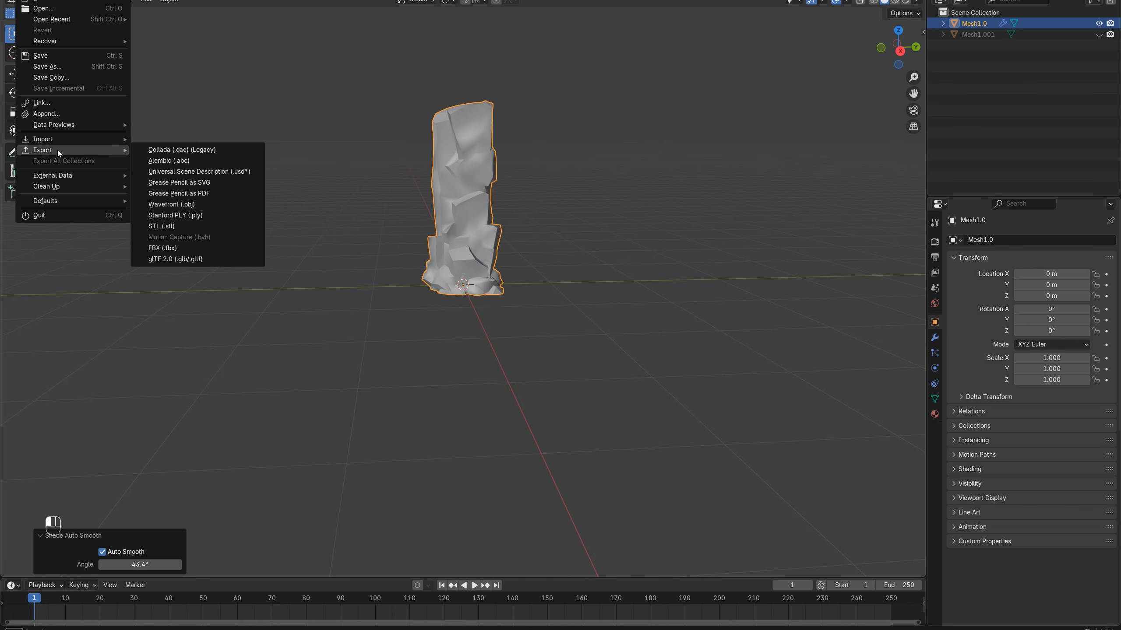
pyautogui.click(173, 248)
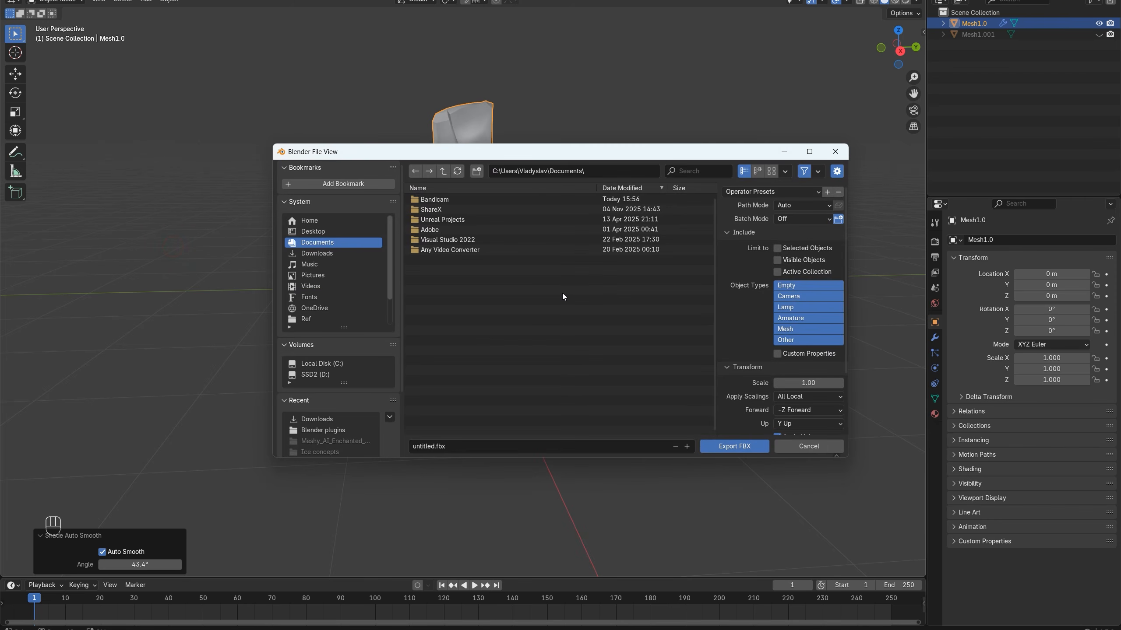
pyautogui.click(321, 254)
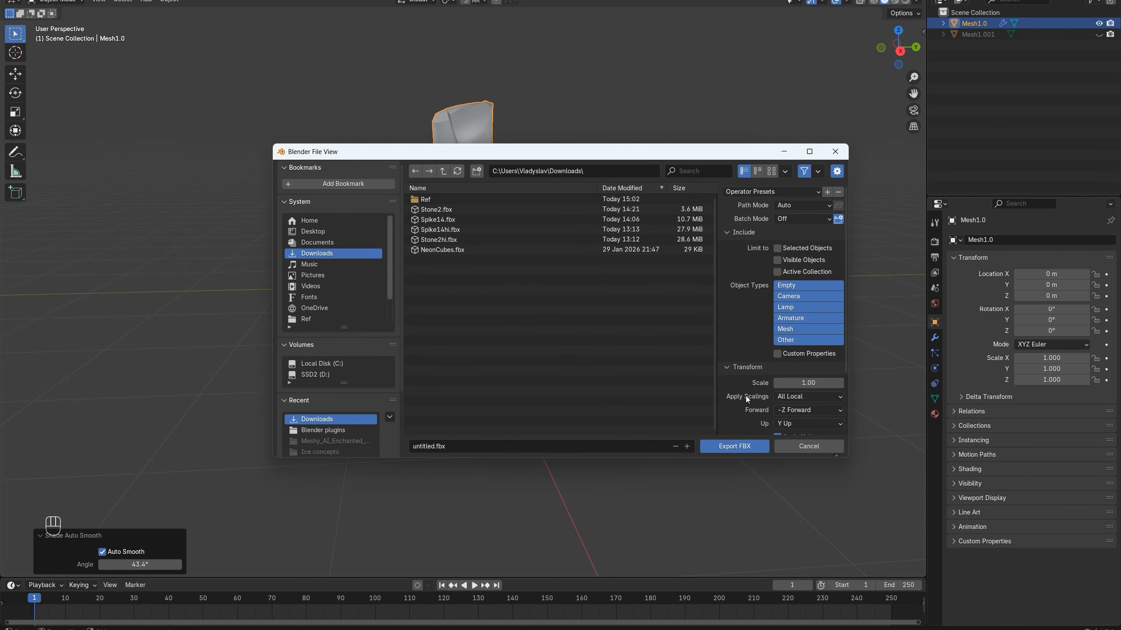
pyautogui.click(795, 398)
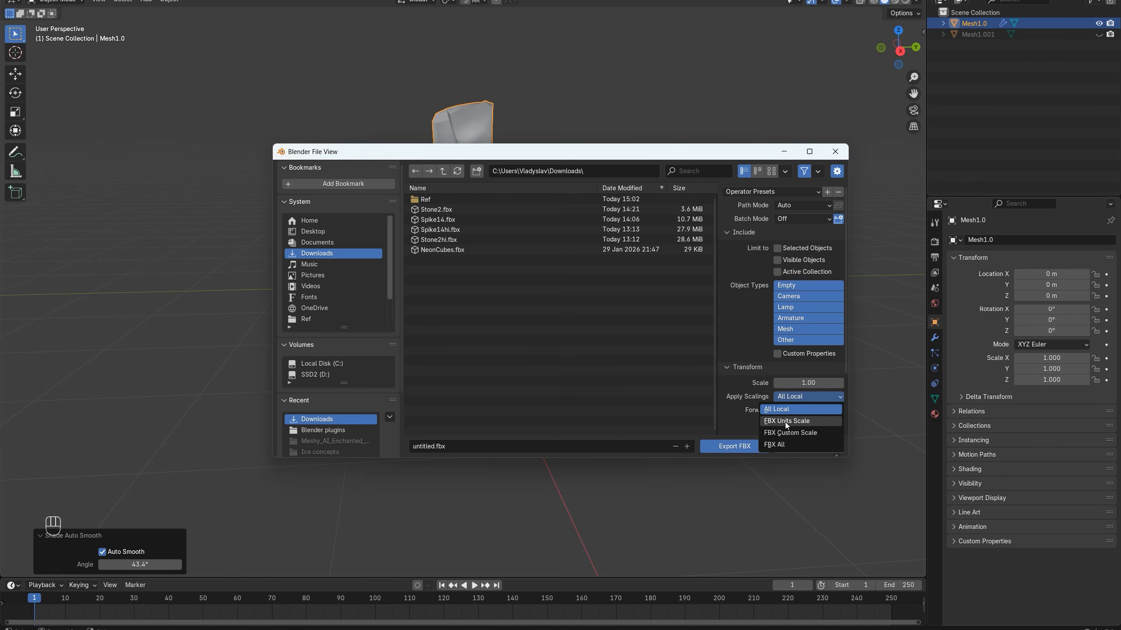
pyautogui.click(797, 421)
pyautogui.scroll(-4, 783, 400)
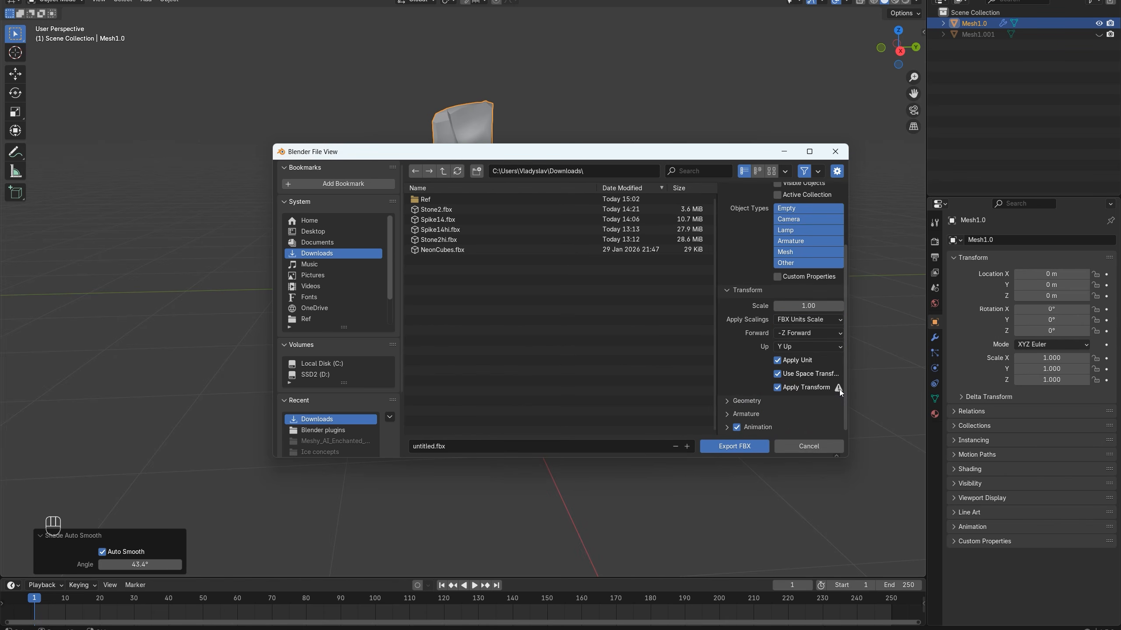
# Set the smoothing of the FBX export geometry to Face
pyautogui.click(740, 400)
pyautogui.scroll(-5, 795, 385)
pyautogui.click(787, 330)
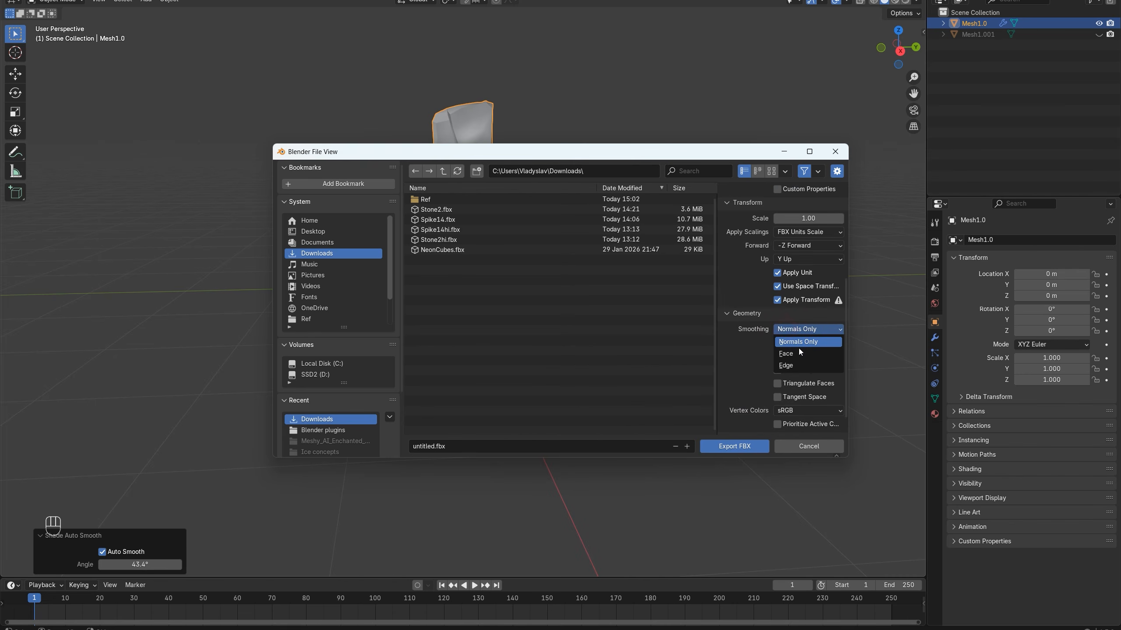
pyautogui.click(792, 357)
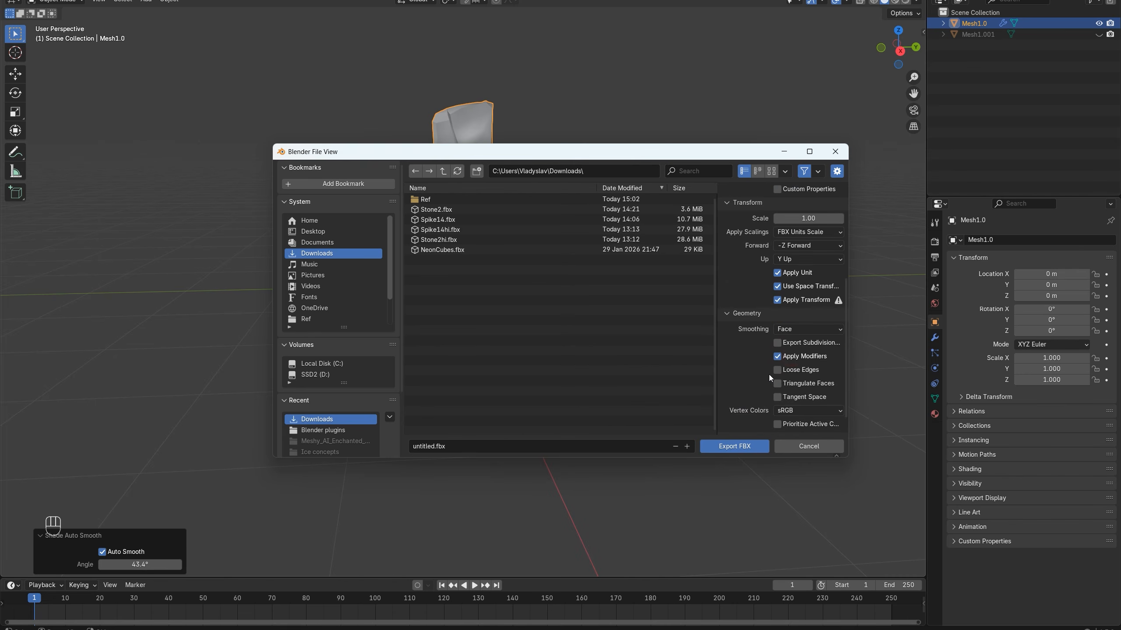
pyautogui.scroll(-1, 768, 382)
# Limit the FBX export to selected objects and to the Mesh object type
pyautogui.click(727, 414)
pyautogui.scroll(-4, 745, 411)
pyautogui.click(778, 417)
pyautogui.scroll(4, 753, 361)
pyautogui.scroll(7, 757, 353)
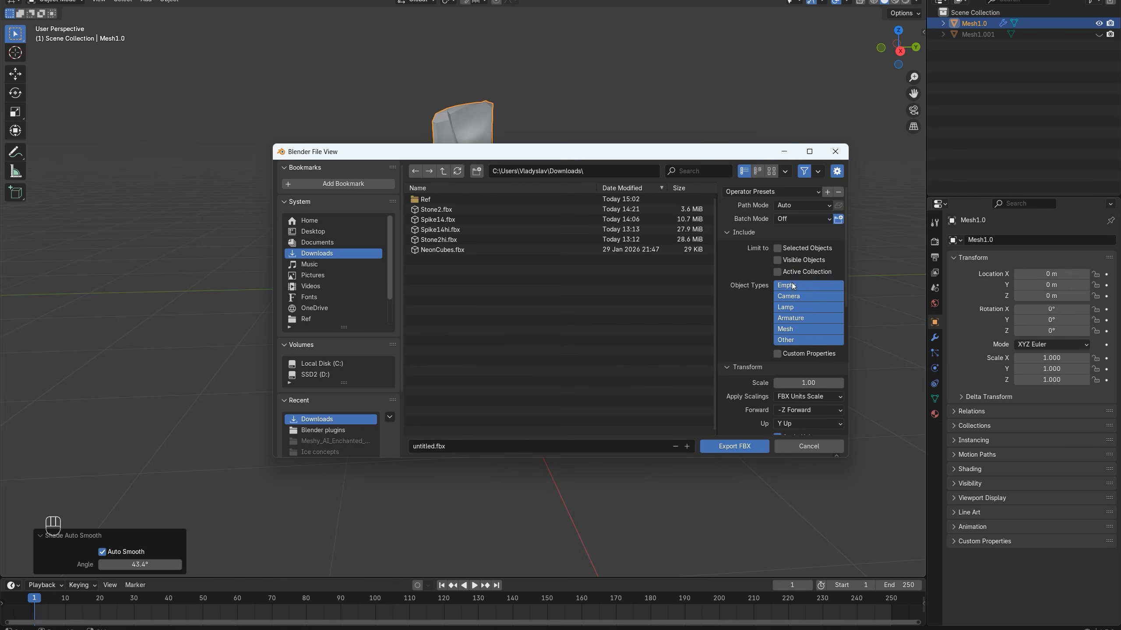
pyautogui.click(778, 250)
pyautogui.click(789, 330)
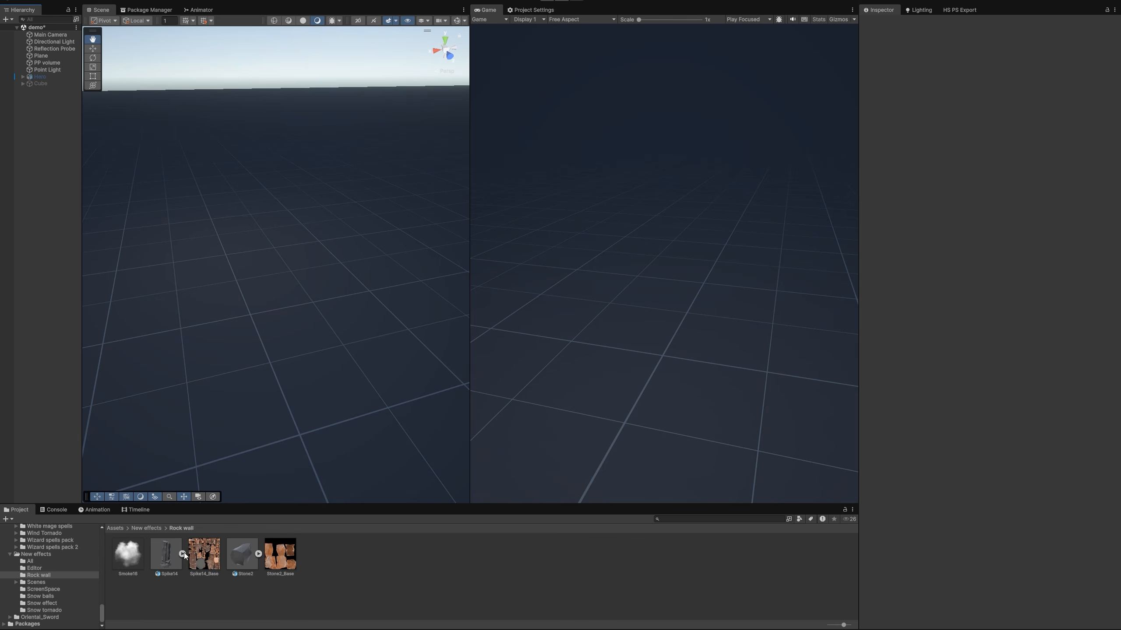
# Switch to Unity, create a particle system named "Rock wall" in the scene and reset its transform
pyautogui.rightClick(51, 178)
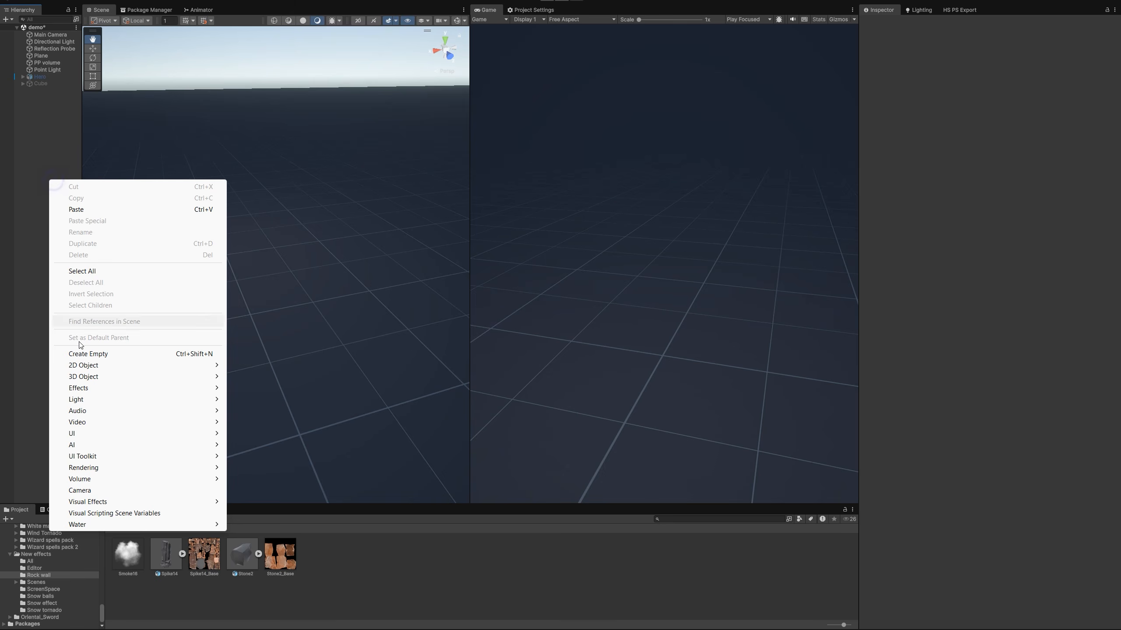
pyautogui.moveTo(87, 388)
pyautogui.click(242, 389)
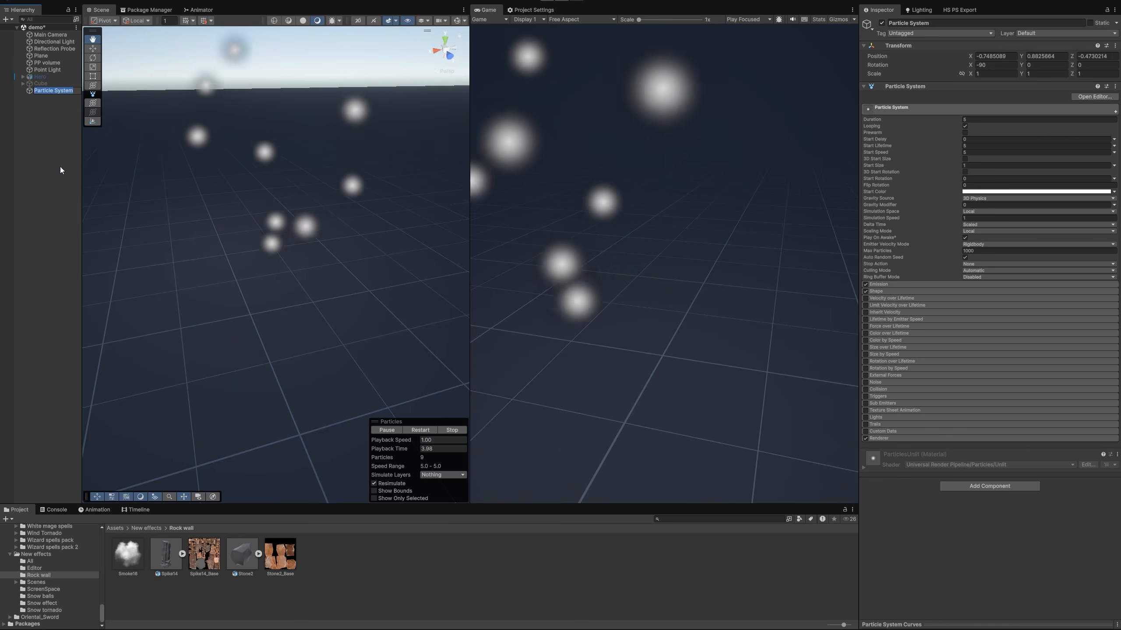
pyautogui.write('Rock')
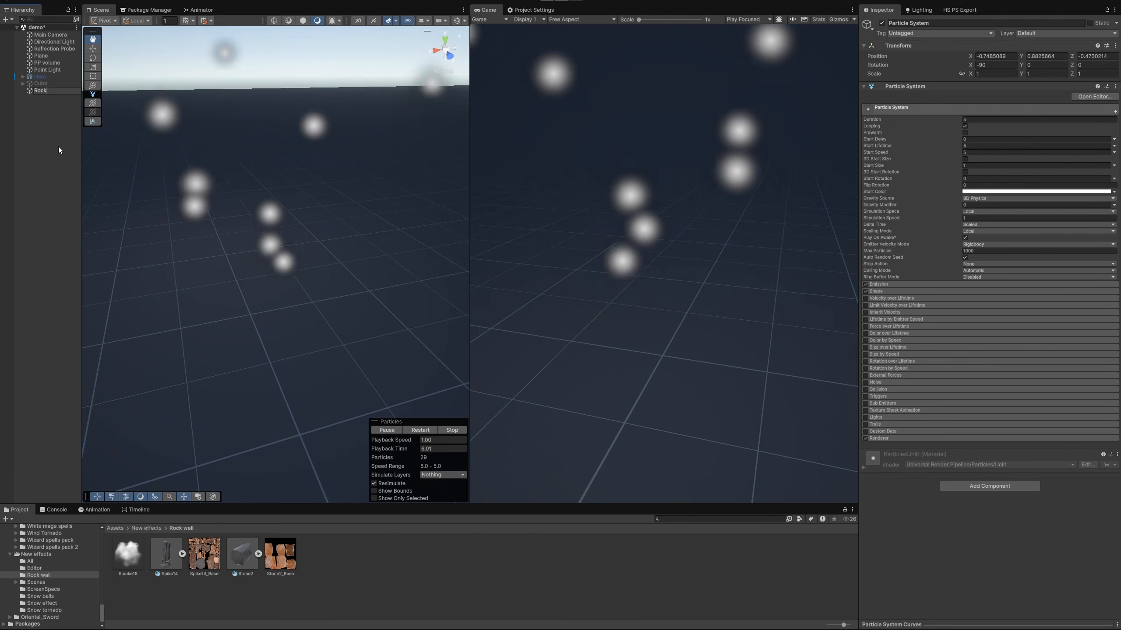
pyautogui.write(' wall')
pyautogui.press('Return')
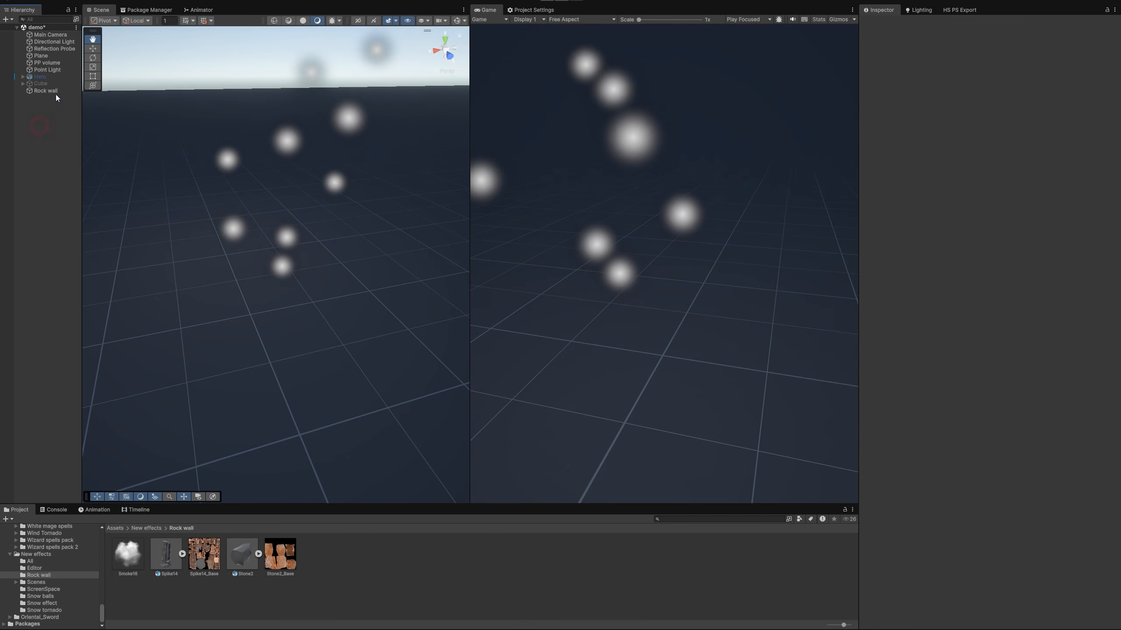
pyautogui.rightClick(958, 44)
pyautogui.click(985, 50)
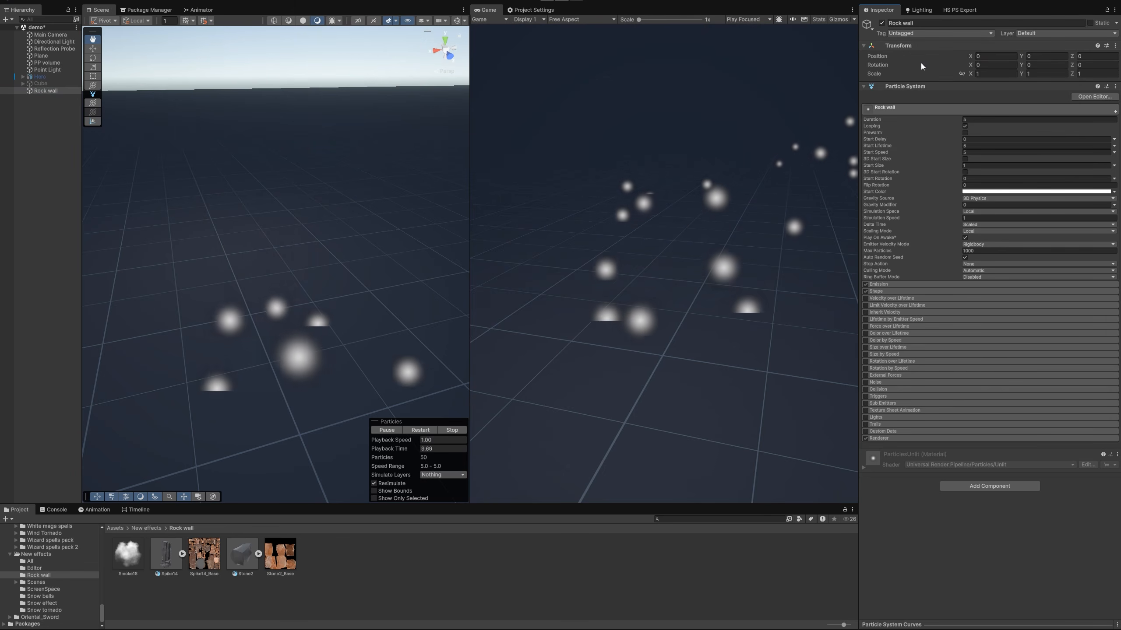
# Render the Rock wall particles as the Spike14 mesh, using Mesh render mode with Local render alignment
pyautogui.click(880, 438)
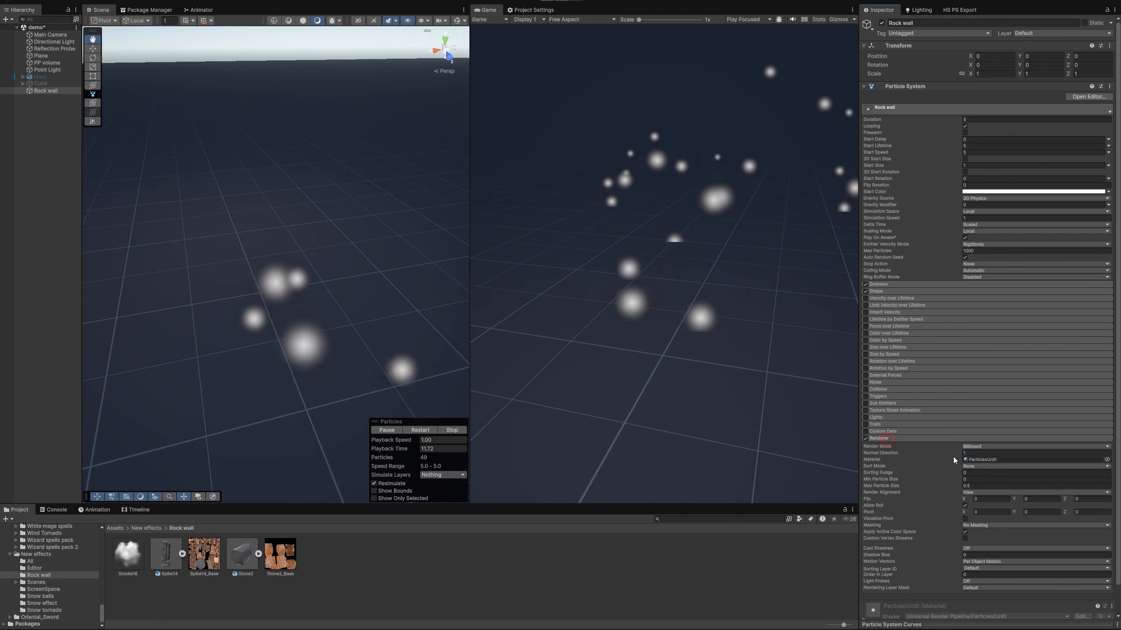
pyautogui.scroll(-1, 977, 429)
pyautogui.click(978, 424)
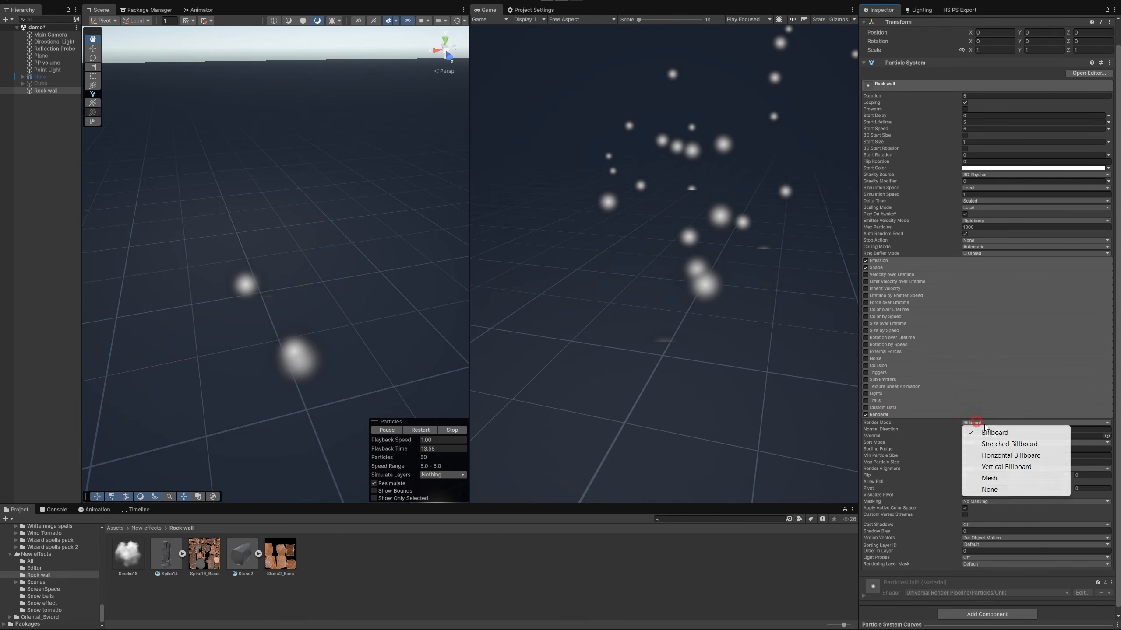
pyautogui.click(996, 480)
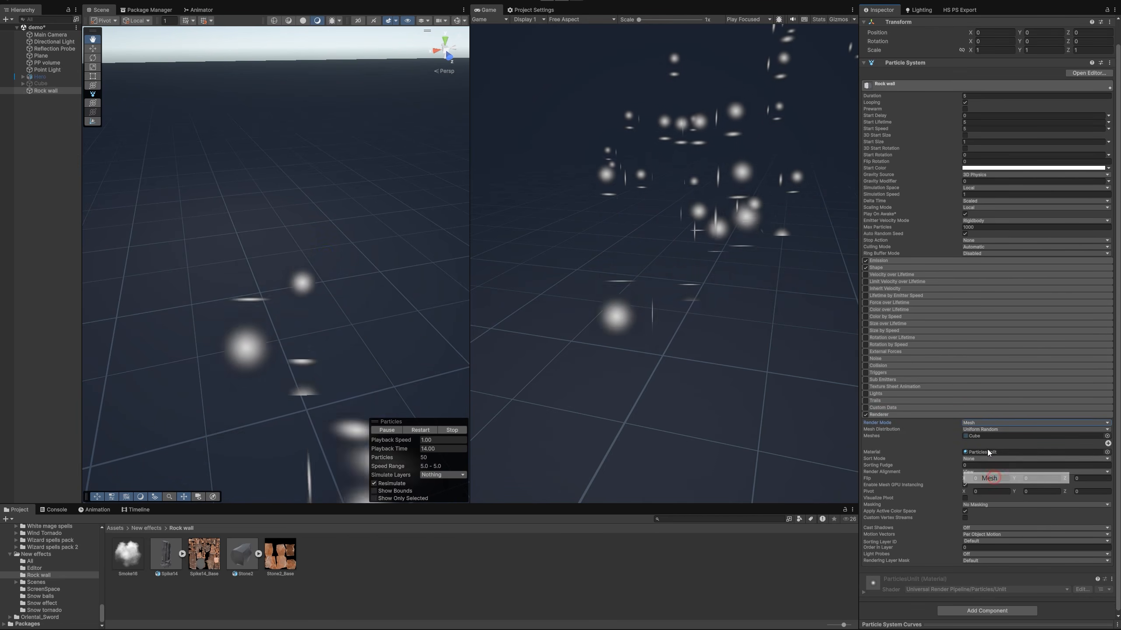
pyautogui.click(182, 554)
pyautogui.moveTo(203, 554); pyautogui.dragTo(990, 440)
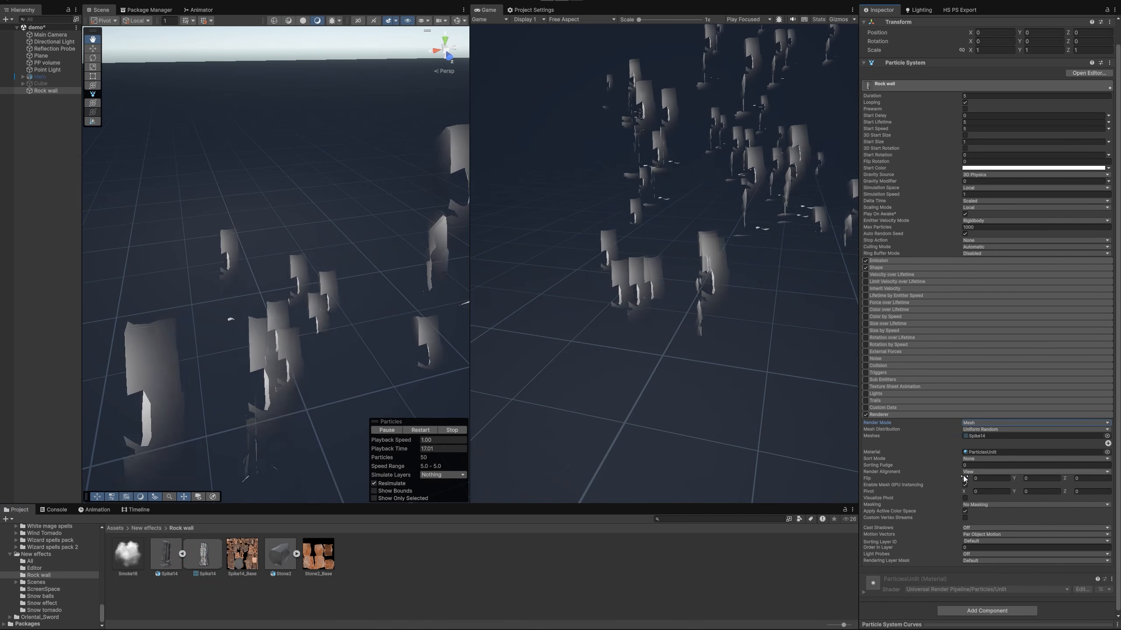
pyautogui.click(991, 471)
pyautogui.click(991, 504)
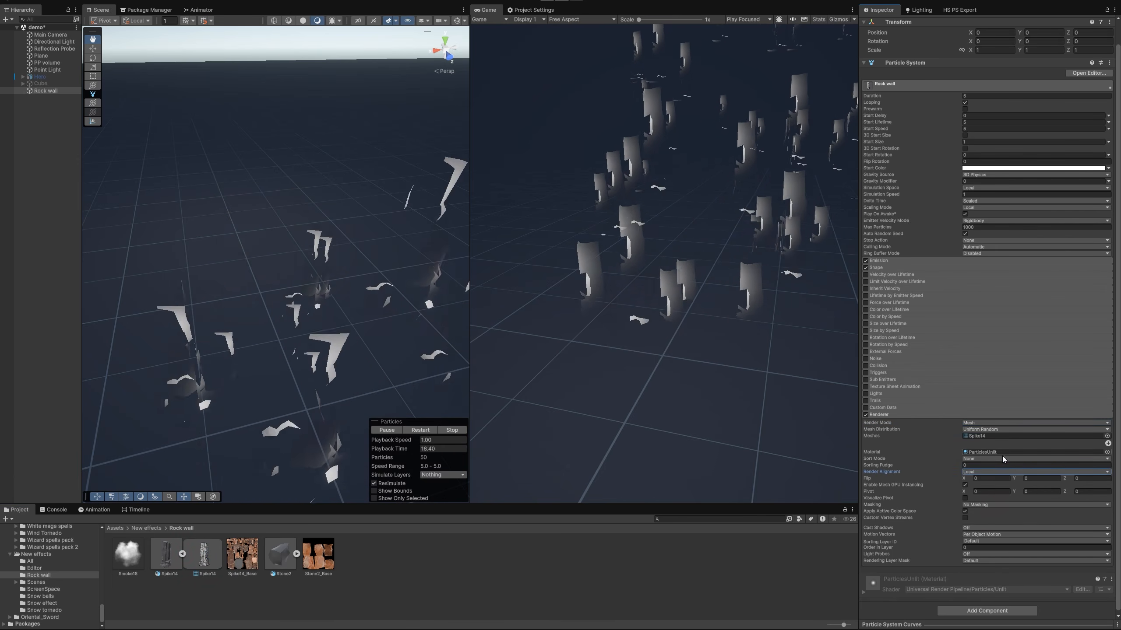
# Set the emission rate over time to 0 with one burst of 4 particles, and set Start Speed to 0
pyautogui.scroll(2, 992, 445)
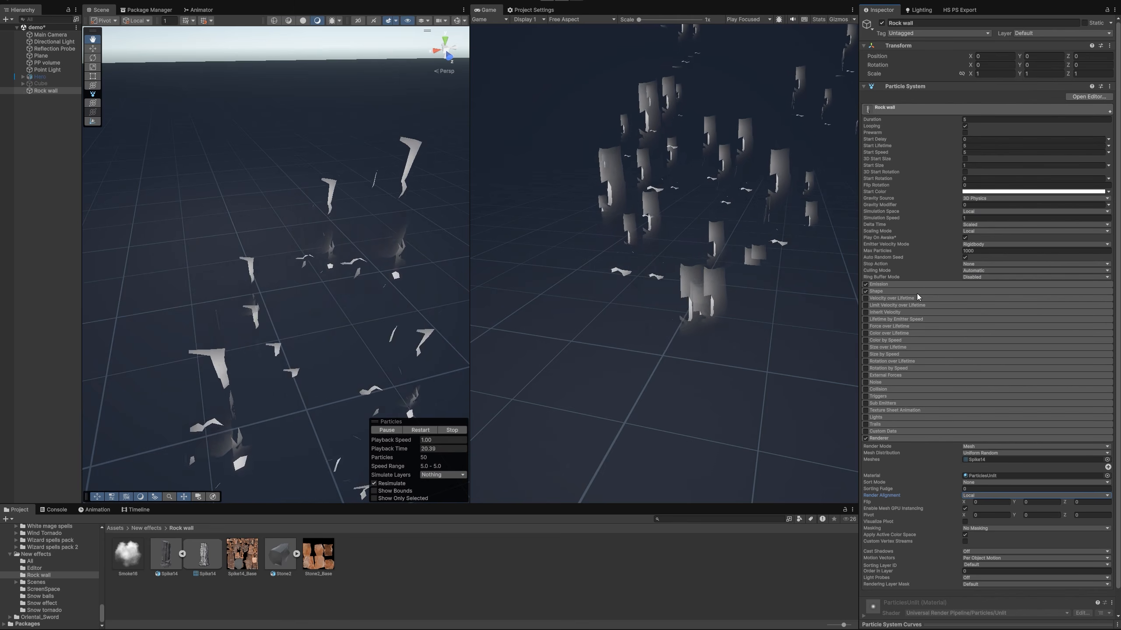
pyautogui.click(887, 285)
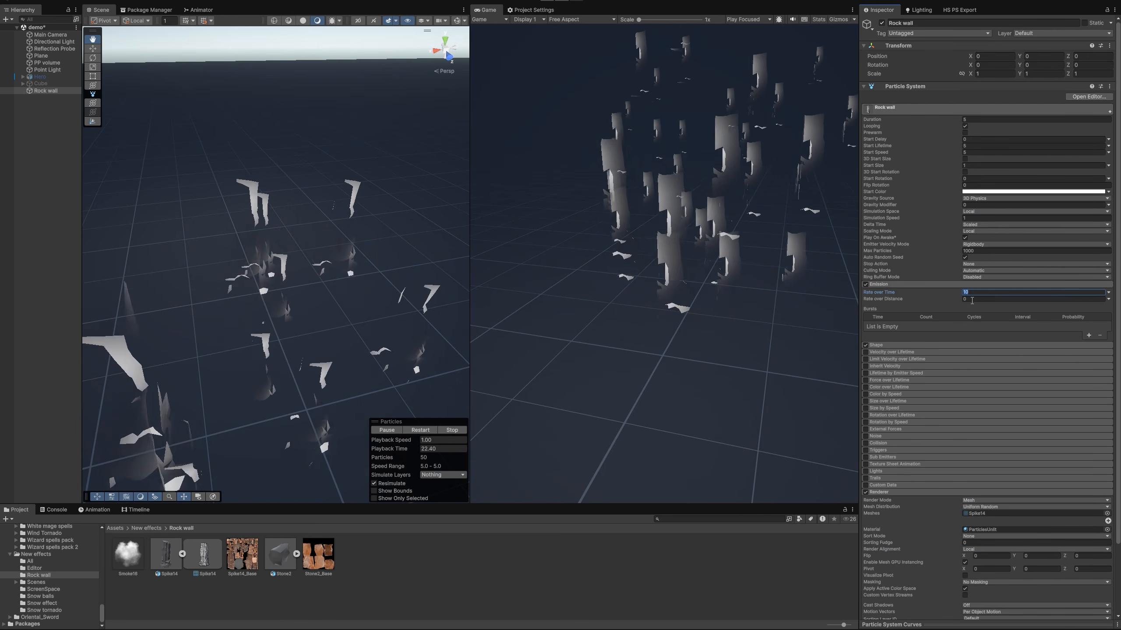
pyautogui.write('0')
pyautogui.click(1088, 336)
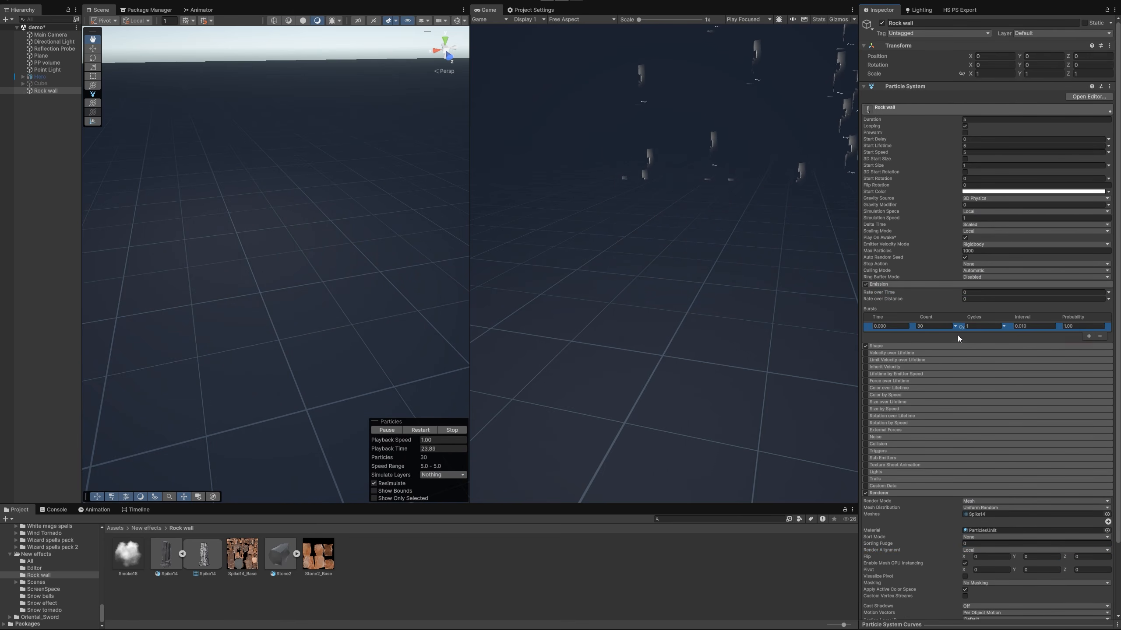
pyautogui.click(935, 326)
pyautogui.write('4')
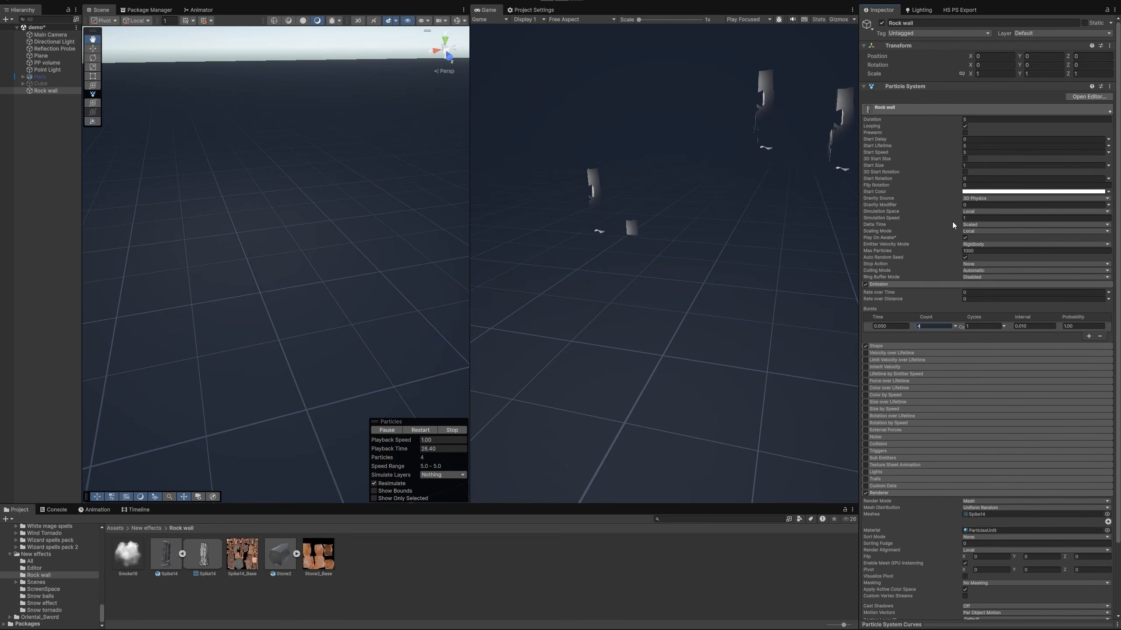
pyautogui.click(977, 152)
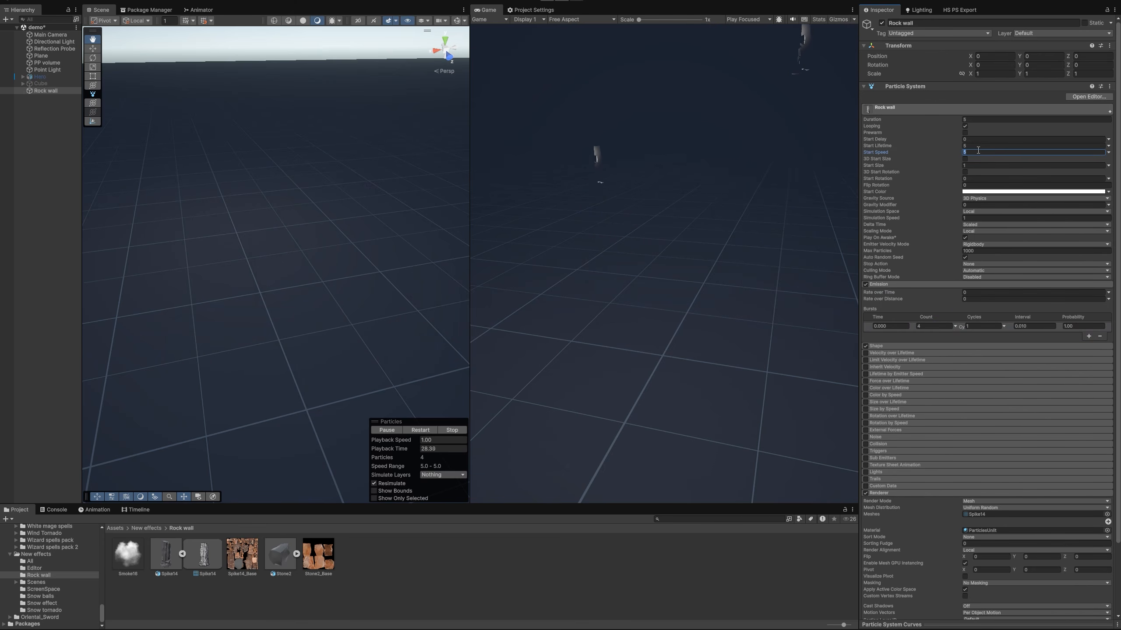
pyautogui.write('0')
# Change the emitter shape to Edge with a radius of 1.5 and Burst Spread mode
pyautogui.scroll(-2, 1030, 384)
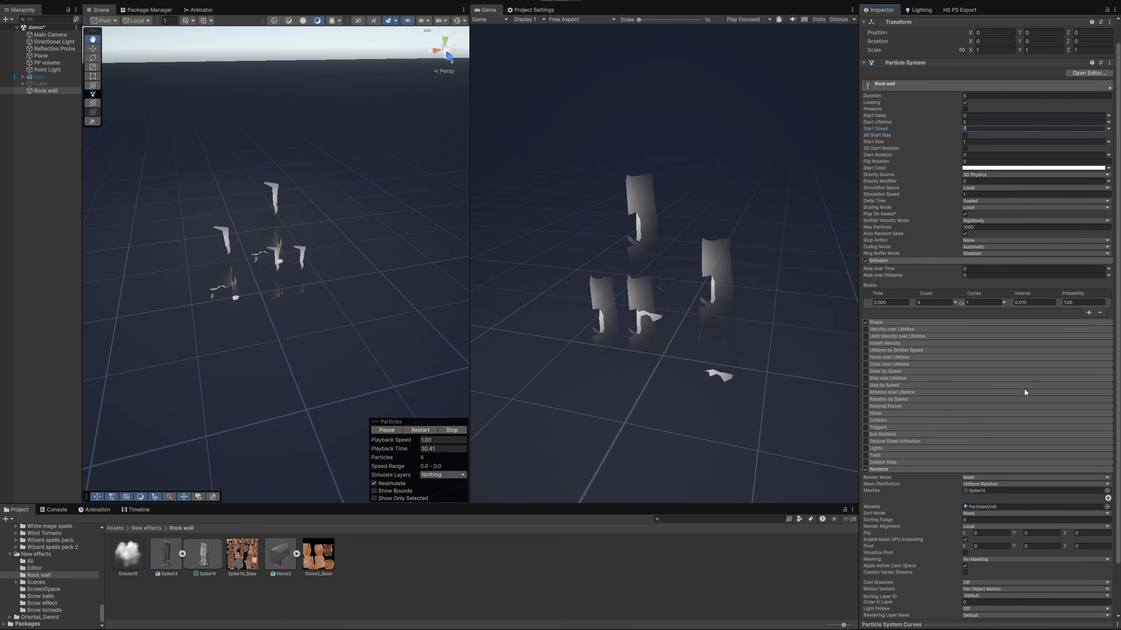
pyautogui.click(896, 321)
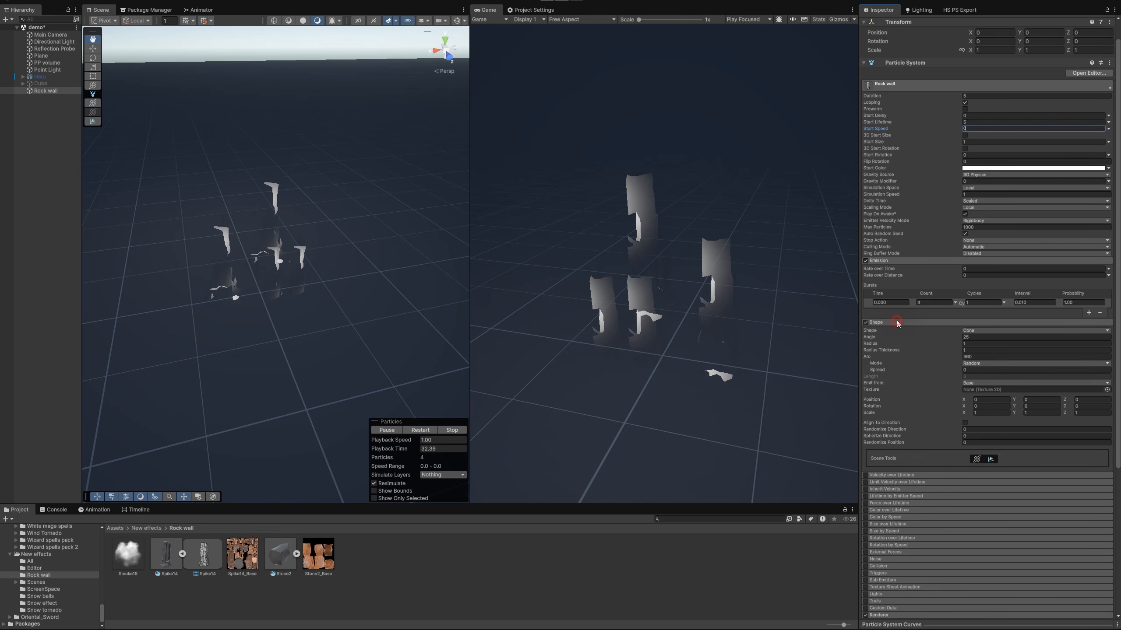
pyautogui.click(999, 330)
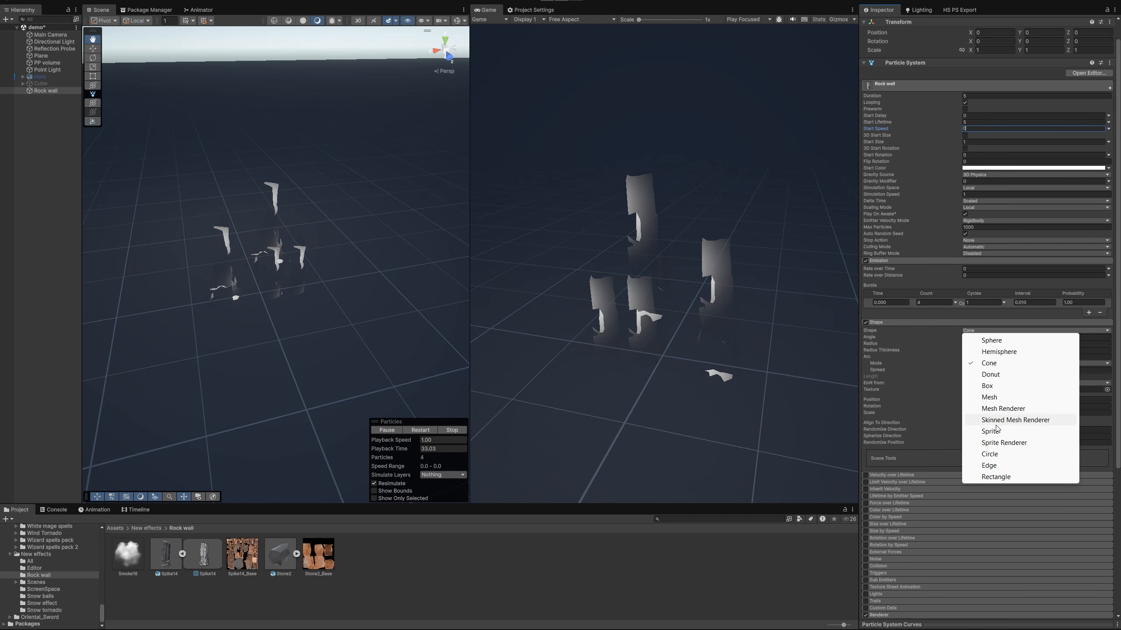
pyautogui.click(1000, 468)
pyautogui.click(969, 336)
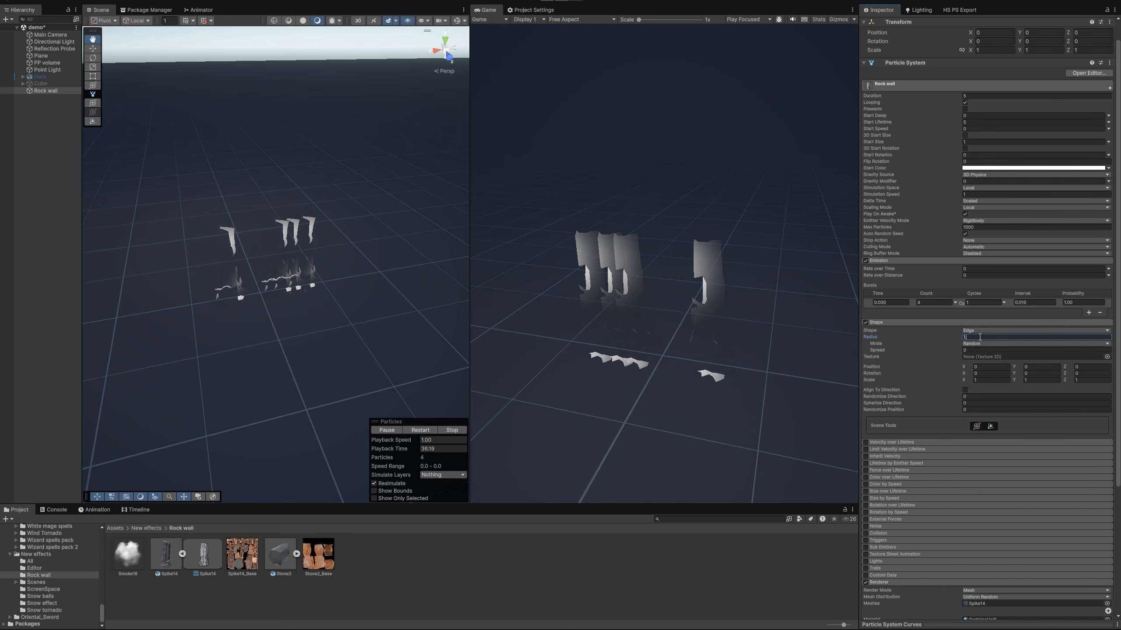
pyautogui.write('.5')
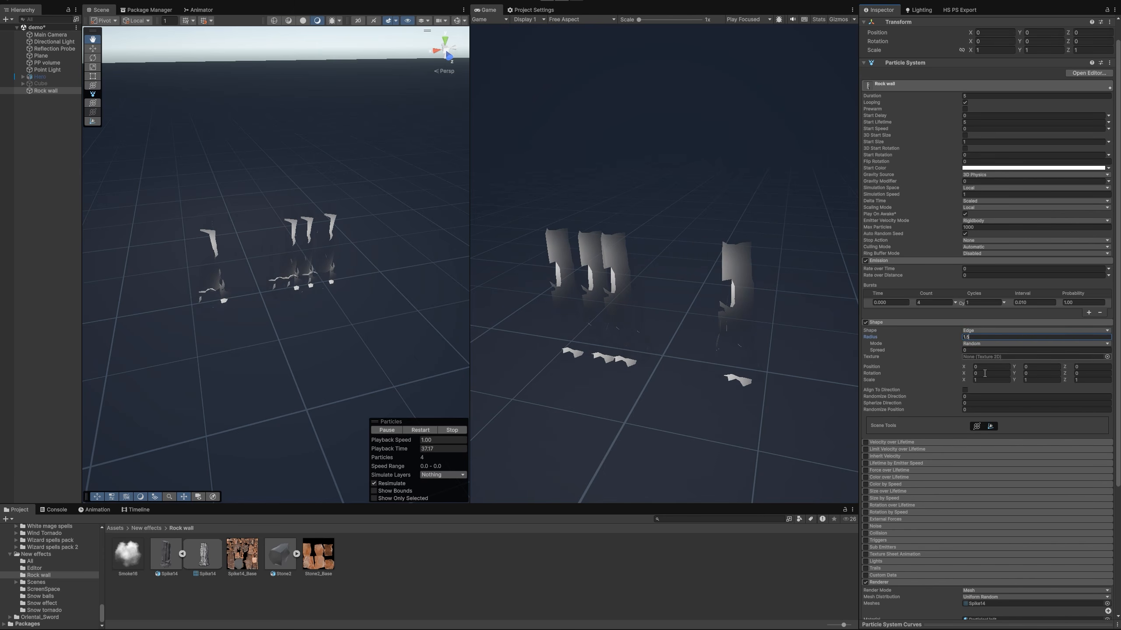
pyautogui.click(995, 344)
pyautogui.click(999, 387)
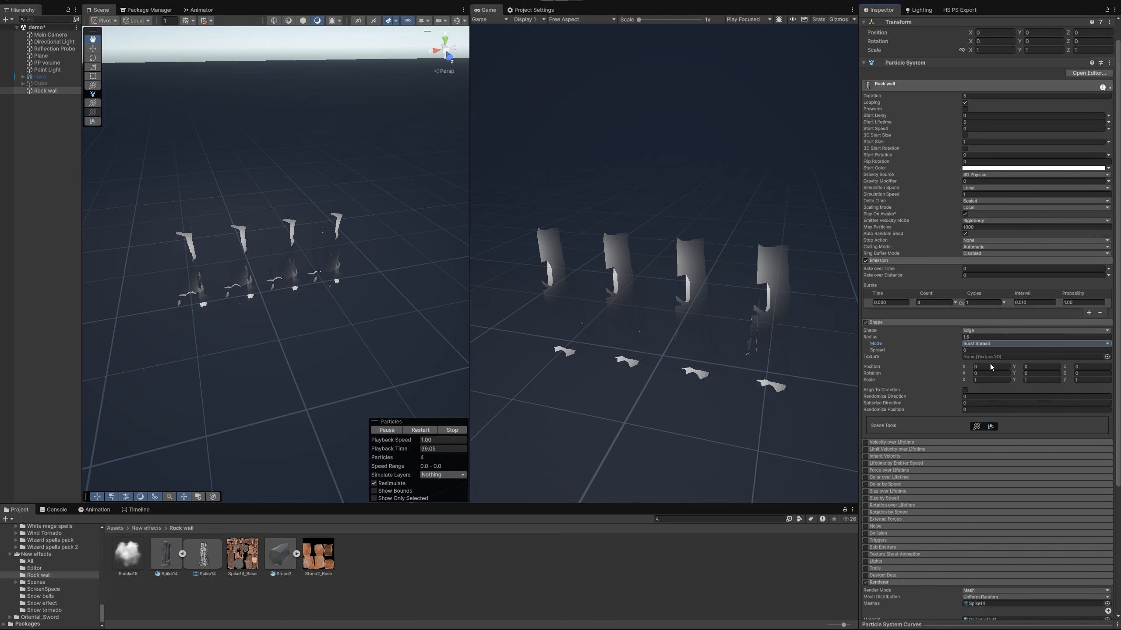
# Create a new material in the Rock wall folder with Spike14_Base as its Base Map and assign it to the Rock wall particle renderer
pyautogui.scroll(-5, 1008, 410)
pyautogui.scroll(-2, 1008, 410)
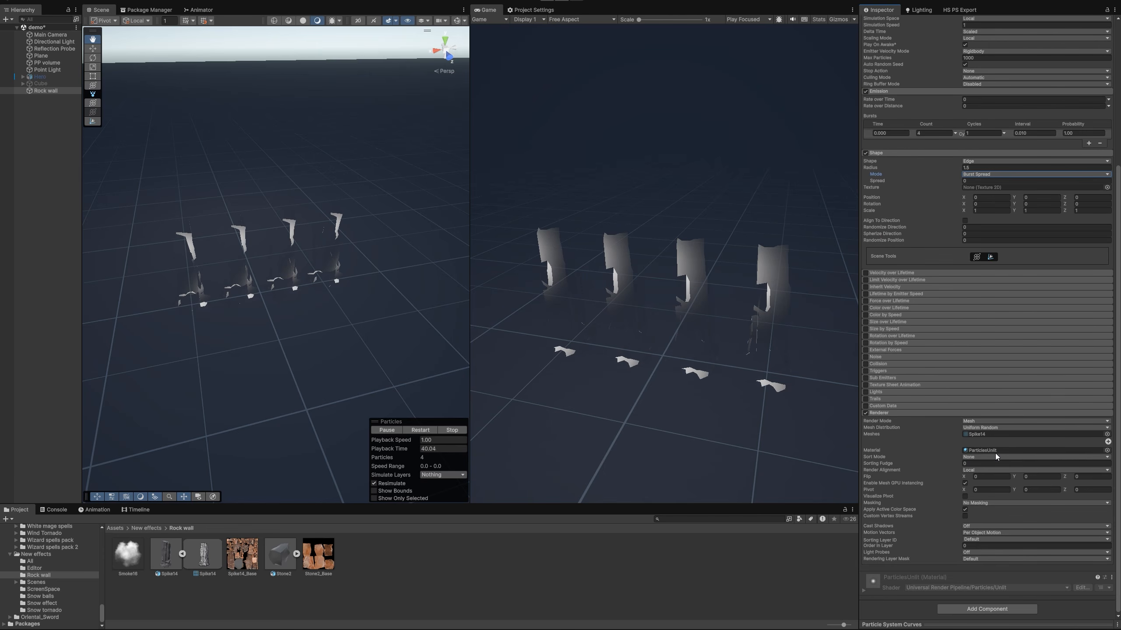
pyautogui.rightClick(391, 545)
pyautogui.moveTo(419, 252)
pyautogui.click(596, 263)
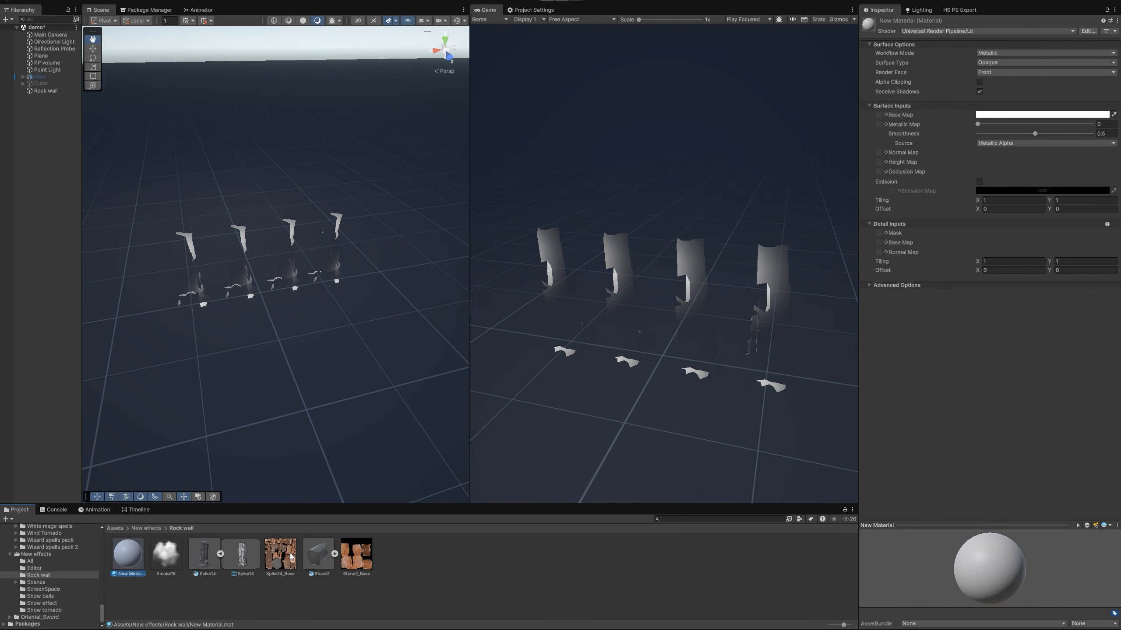
pyautogui.moveTo(282, 561); pyautogui.dragTo(976, 143)
pyautogui.moveTo(982, 102); pyautogui.dragTo(879, 115)
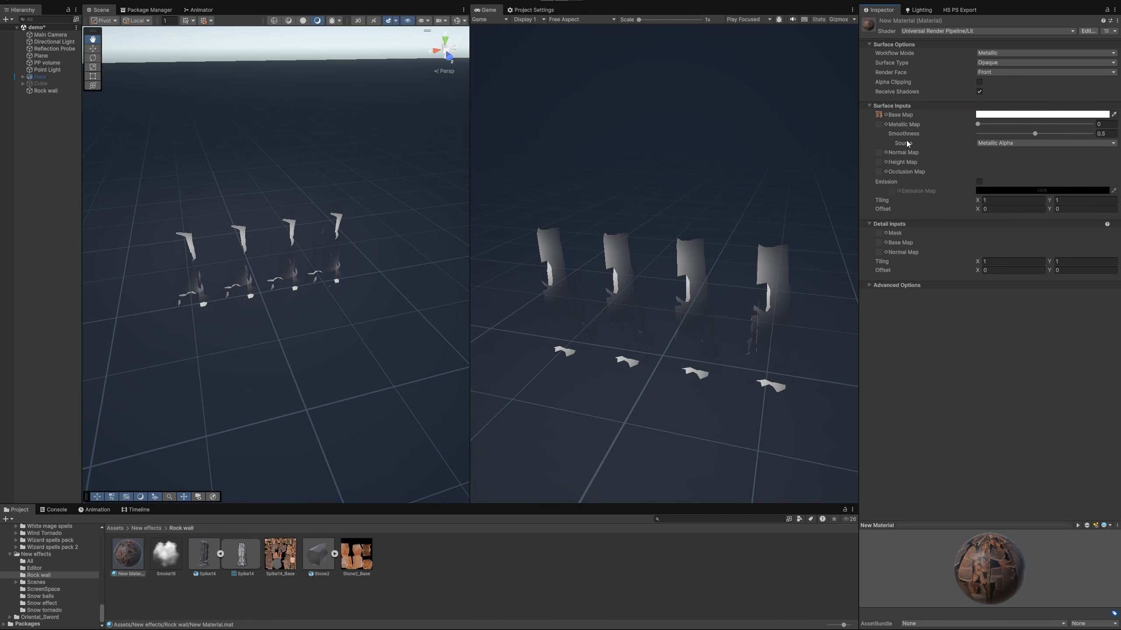
pyautogui.click(44, 90)
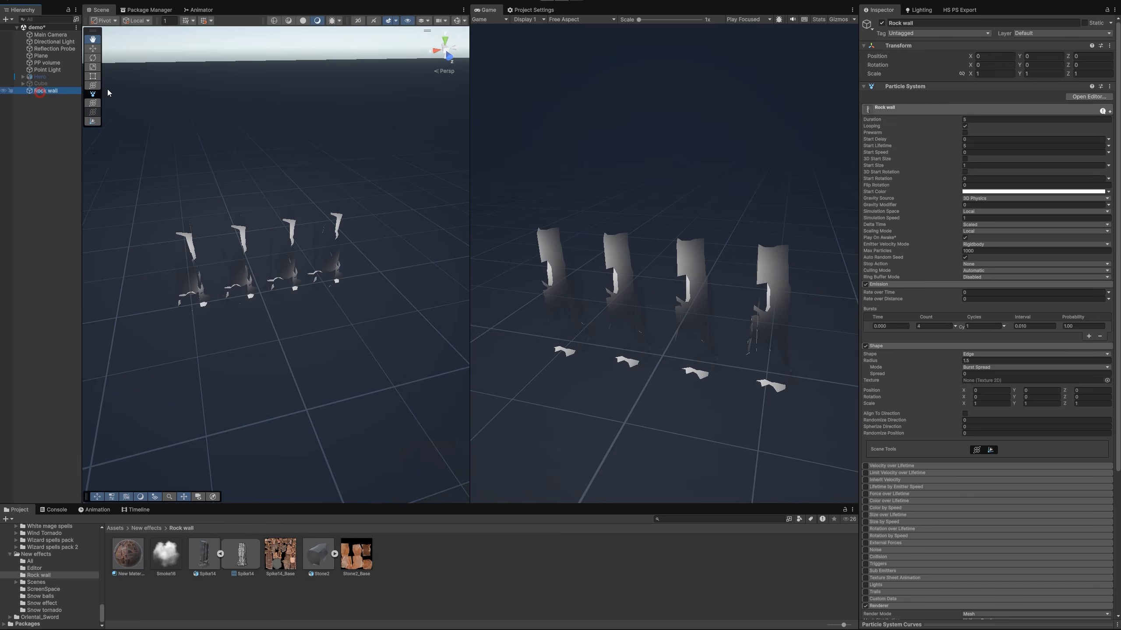
pyautogui.moveTo(128, 554); pyautogui.dragTo(990, 453)
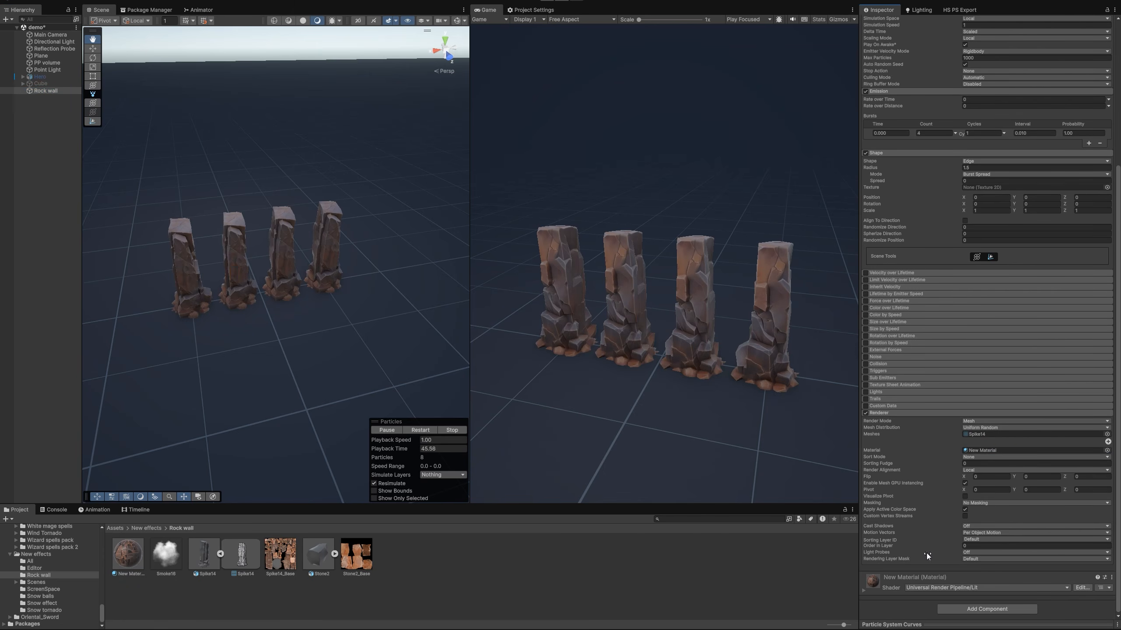
# Enable Emission on the new rock material, set its emission color to white, and assign Spike14_Base as the Emission Map
pyautogui.click(887, 579)
pyautogui.scroll(-6, 930, 522)
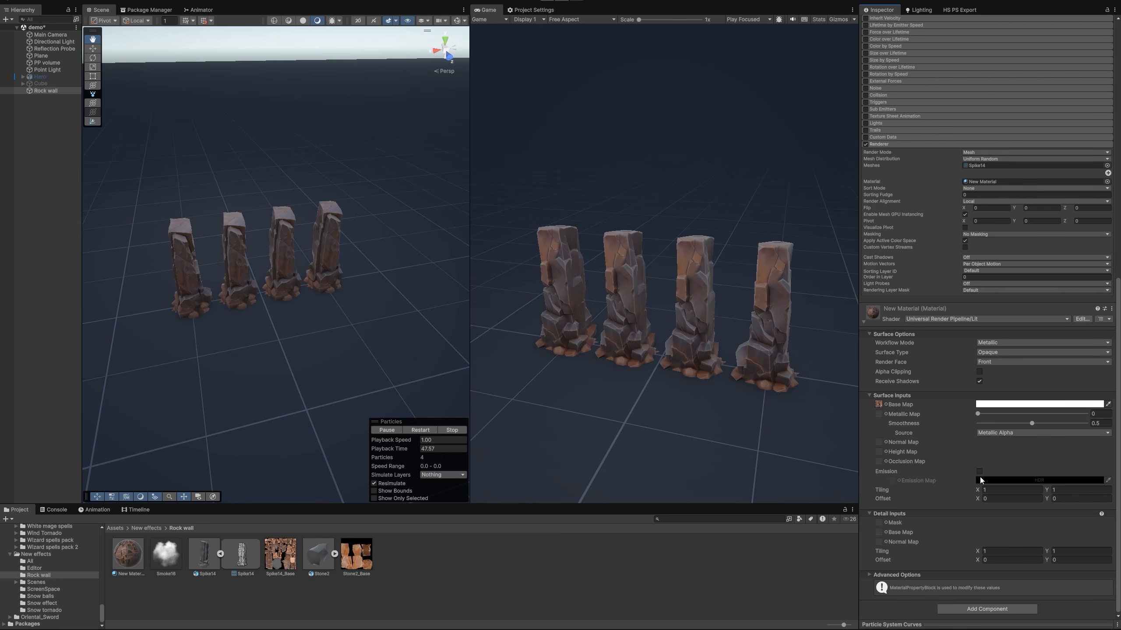
pyautogui.click(979, 472)
pyautogui.click(988, 480)
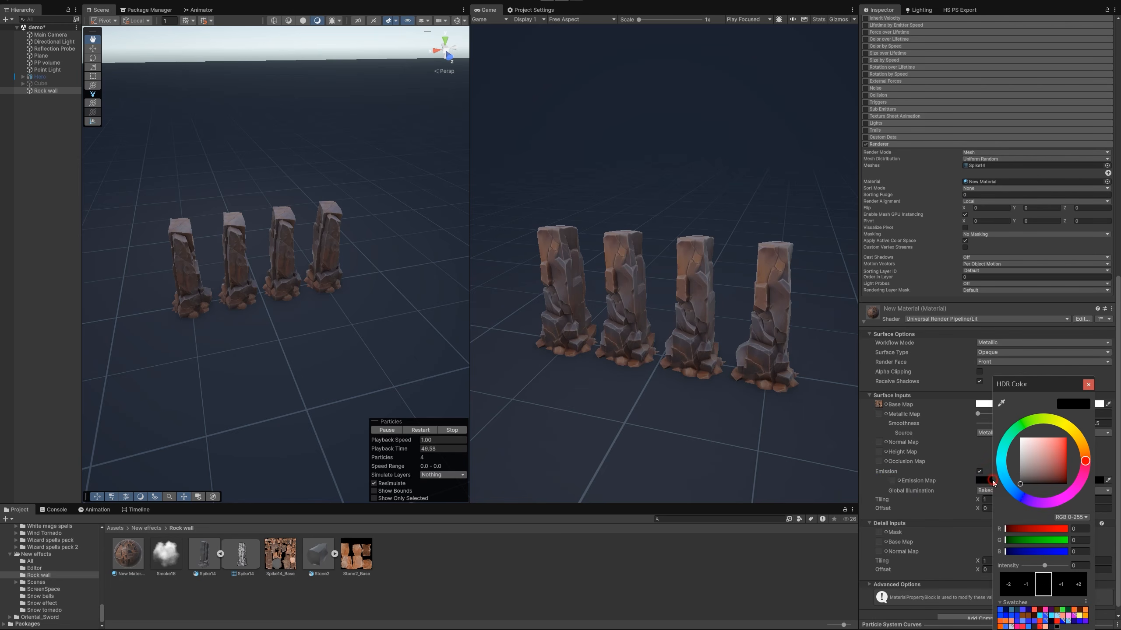
pyautogui.moveTo(1027, 475); pyautogui.dragTo(1006, 423)
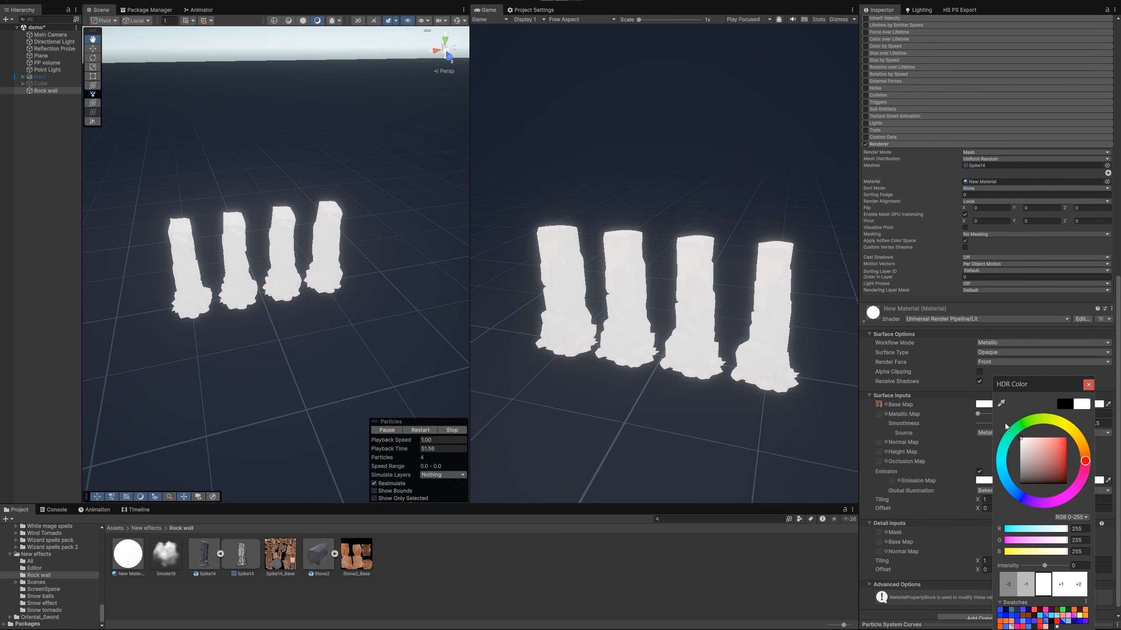
pyautogui.click(1088, 384)
pyautogui.moveTo(296, 565); pyautogui.dragTo(893, 482)
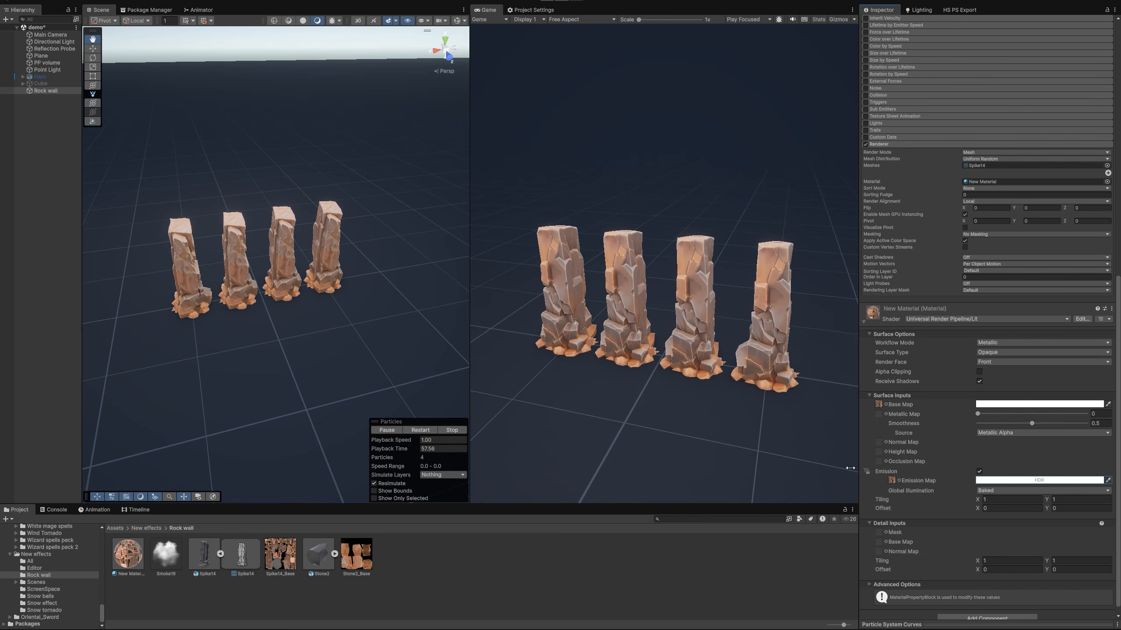
# Test darker and white emission colors on the rock material, settling on a slightly toned-down neutral shade
pyautogui.click(1039, 480)
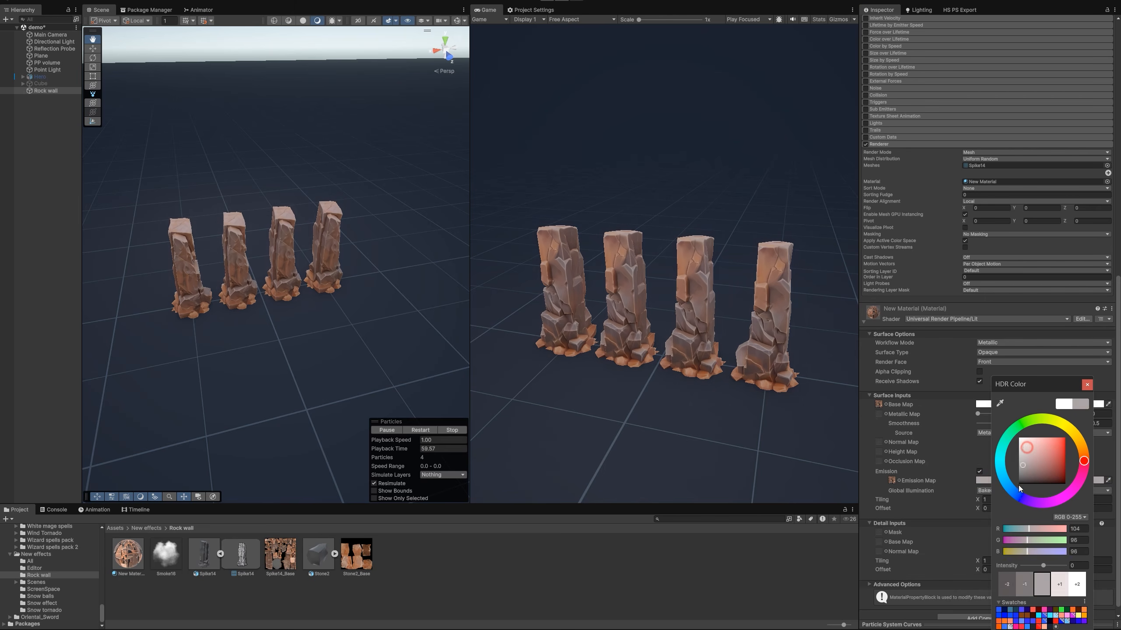
pyautogui.moveTo(1013, 454); pyautogui.dragTo(998, 433)
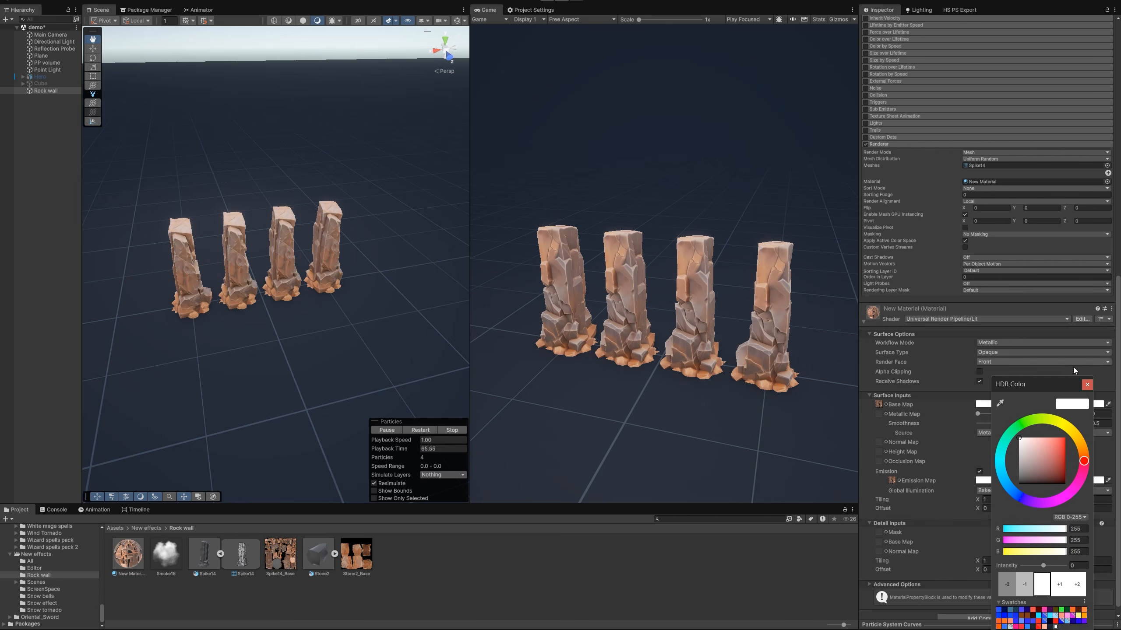
pyautogui.click(1086, 384)
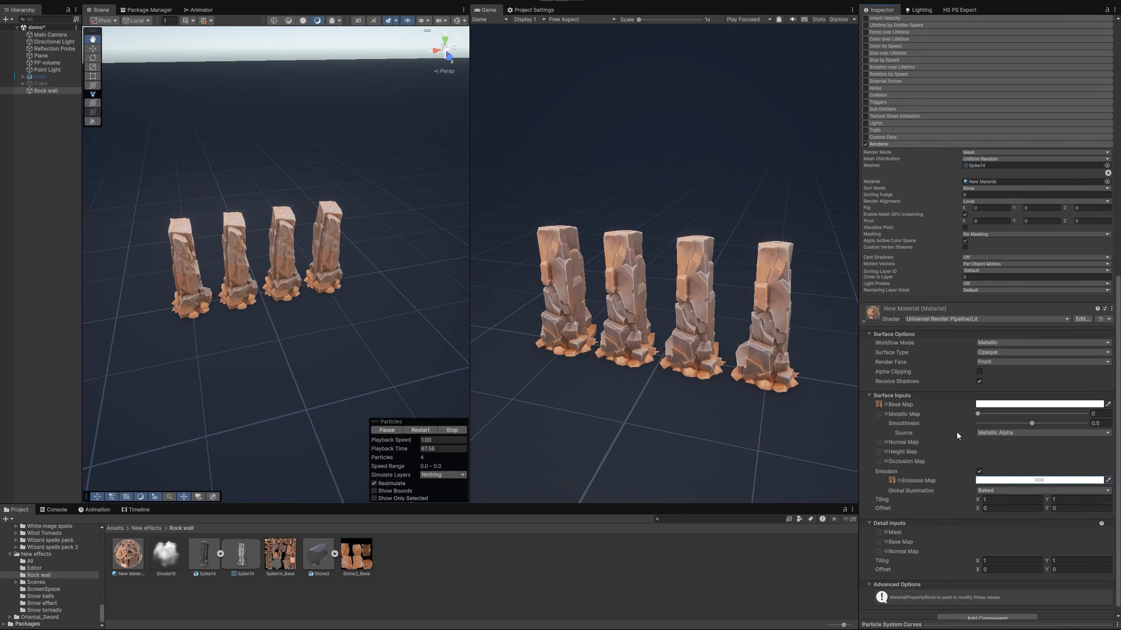
pyautogui.scroll(2, 956, 433)
pyautogui.click(984, 504)
pyautogui.moveTo(1011, 457); pyautogui.dragTo(1003, 465)
pyautogui.click(1084, 386)
# Set the Rock wall particles' Start Size to random between 1.5 and 2
pyautogui.scroll(20, 981, 404)
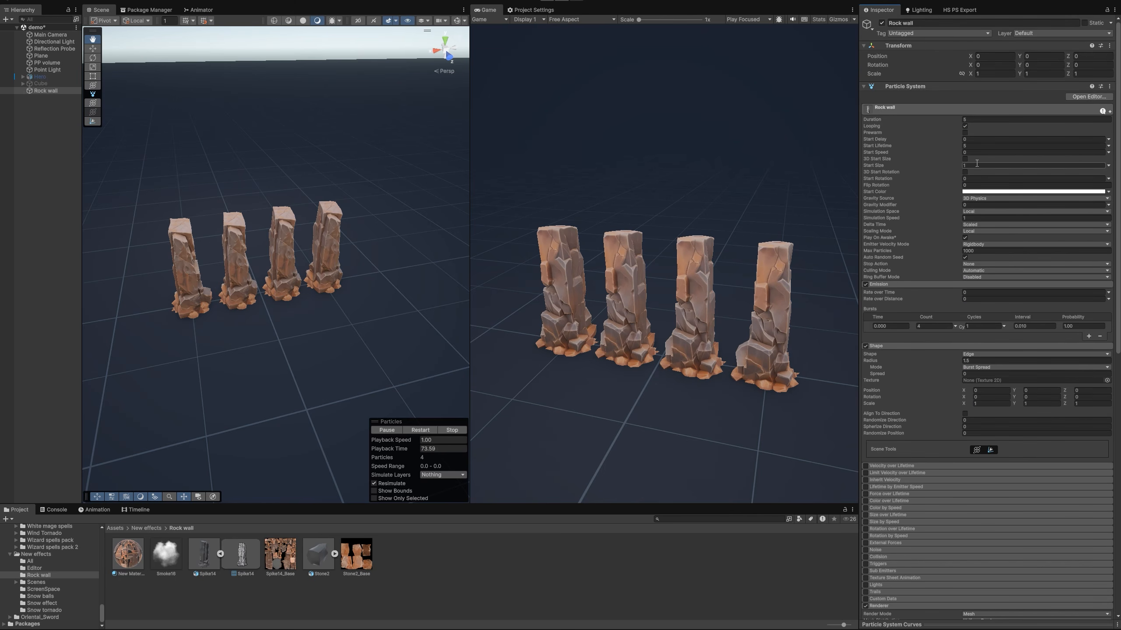
pyautogui.click(974, 165)
pyautogui.write('2')
pyautogui.click(1108, 165)
pyautogui.click(1010, 198)
pyautogui.write('1')
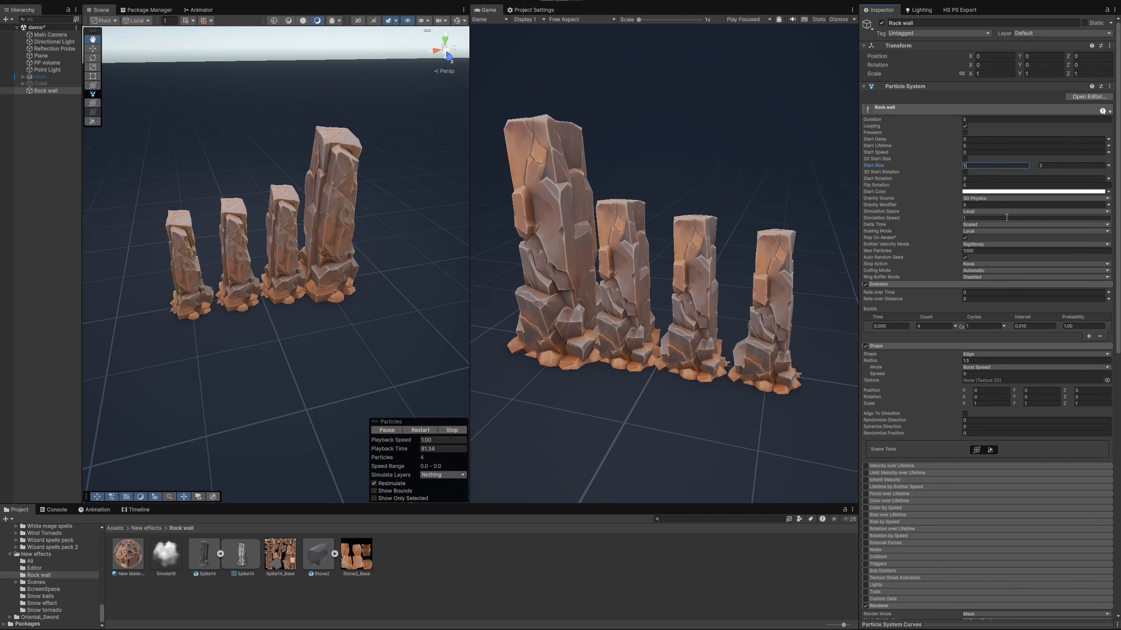
pyautogui.write('.5')
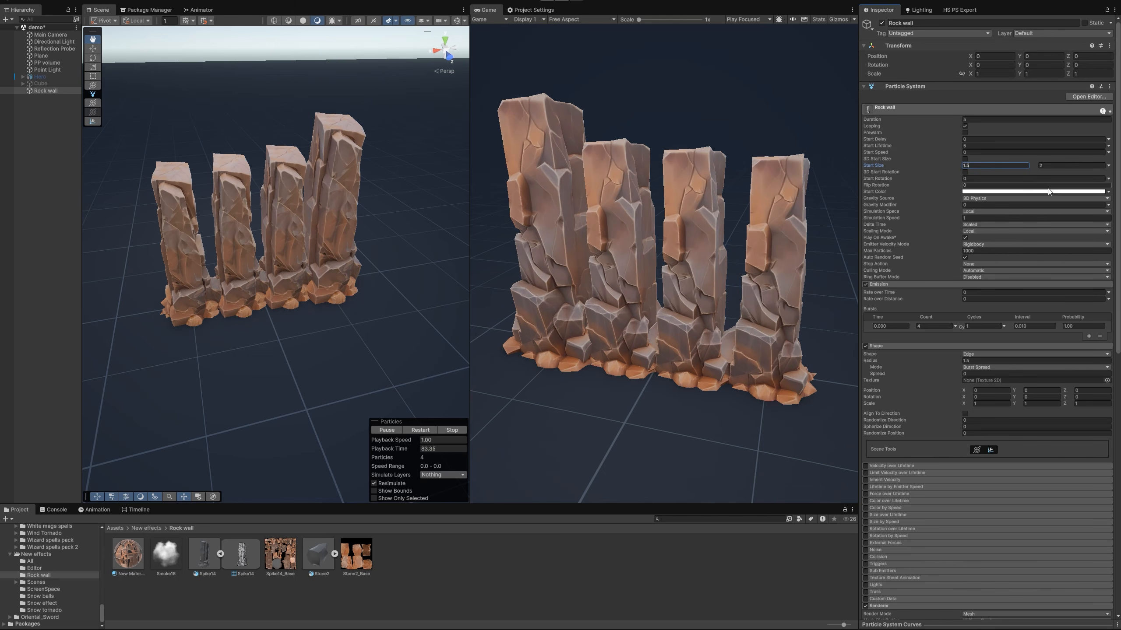
# Enable 3D Start Rotation and randomize it between two constants, with Y ranging from 0 to 360
pyautogui.click(965, 172)
pyautogui.click(1108, 178)
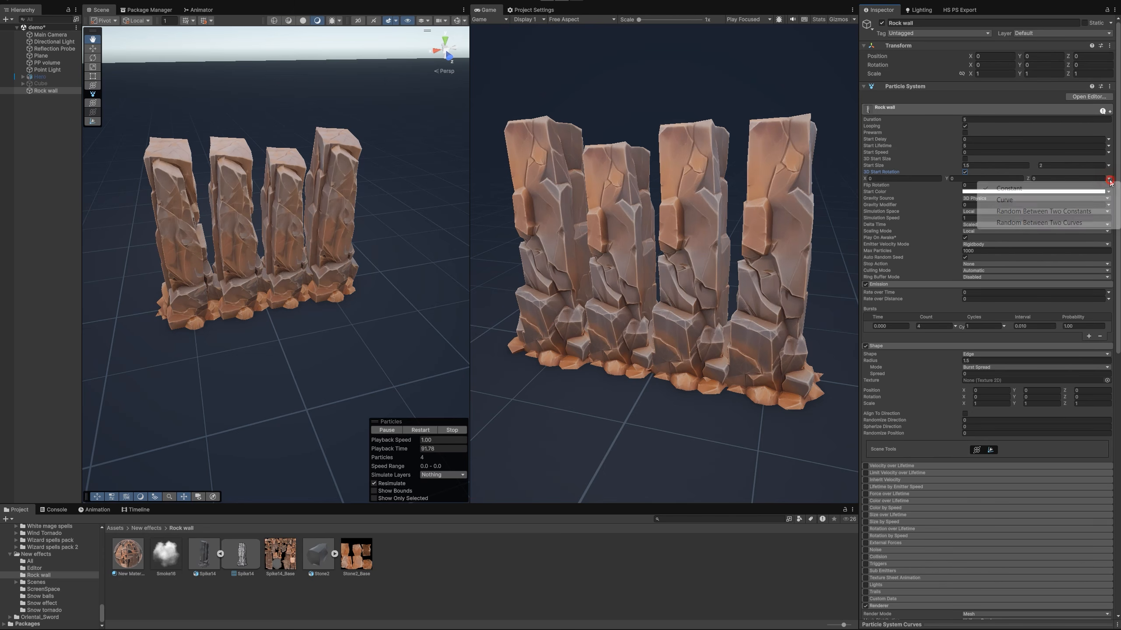
pyautogui.click(1032, 212)
pyautogui.click(965, 185)
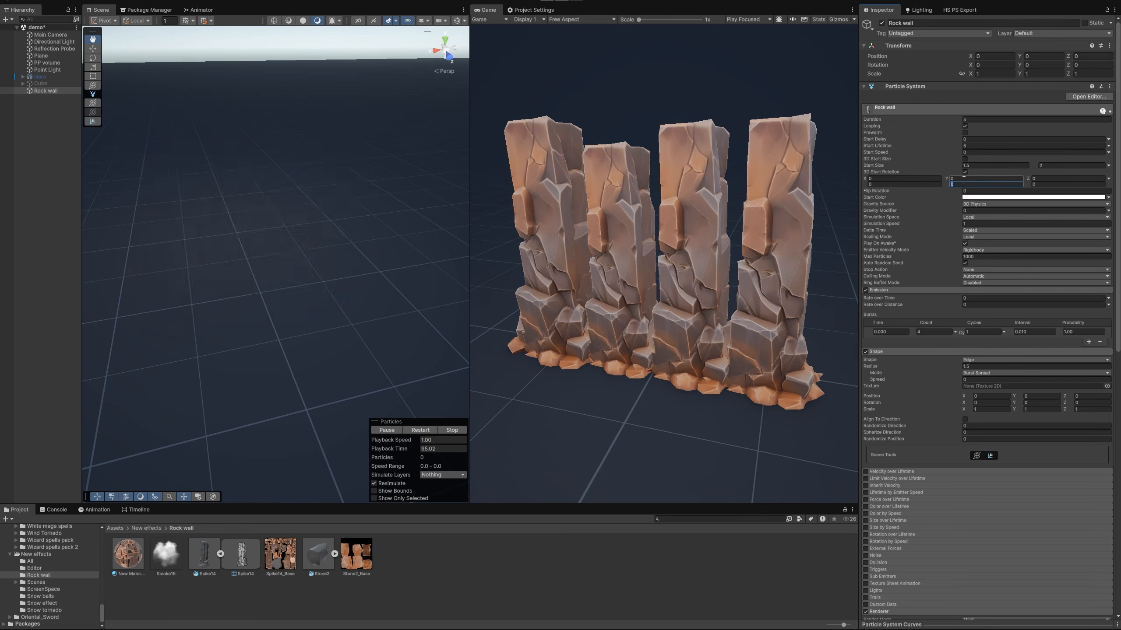
pyautogui.write('360')
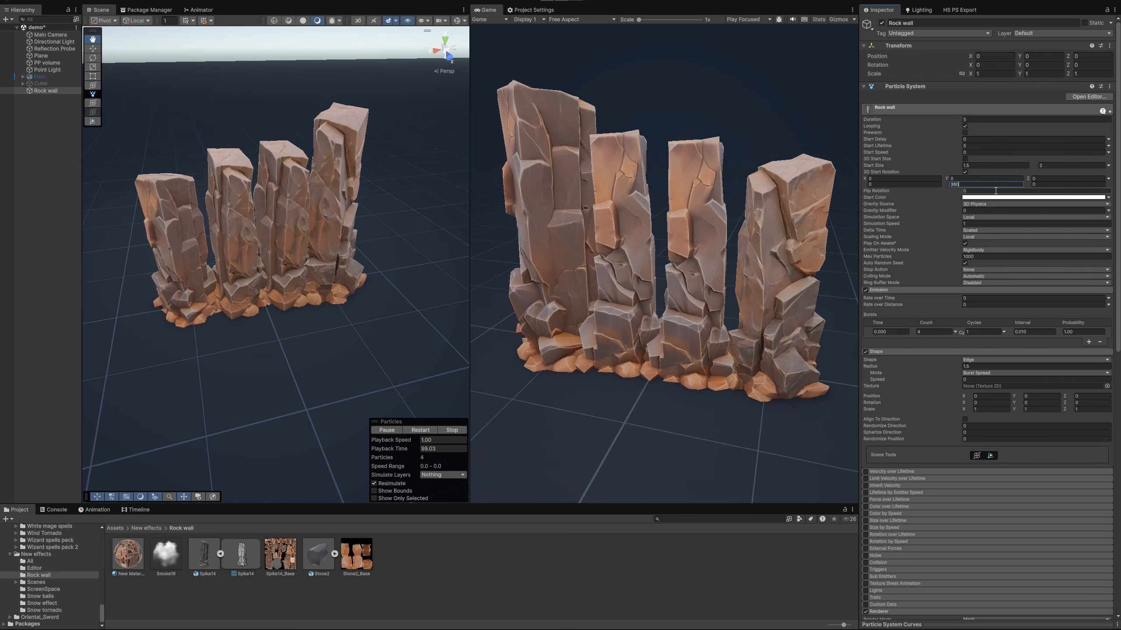
# Set the Start Lifetime to random between 2.3 and 2.6
pyautogui.click(977, 146)
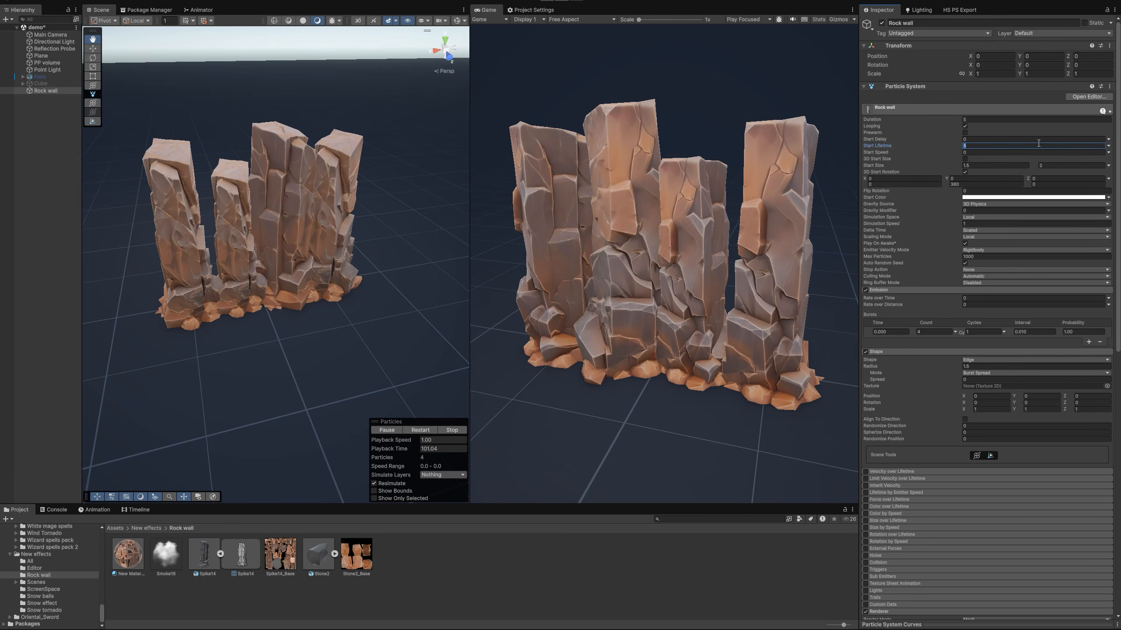
pyautogui.click(1108, 145)
pyautogui.click(1059, 175)
pyautogui.click(999, 145)
pyautogui.write('2')
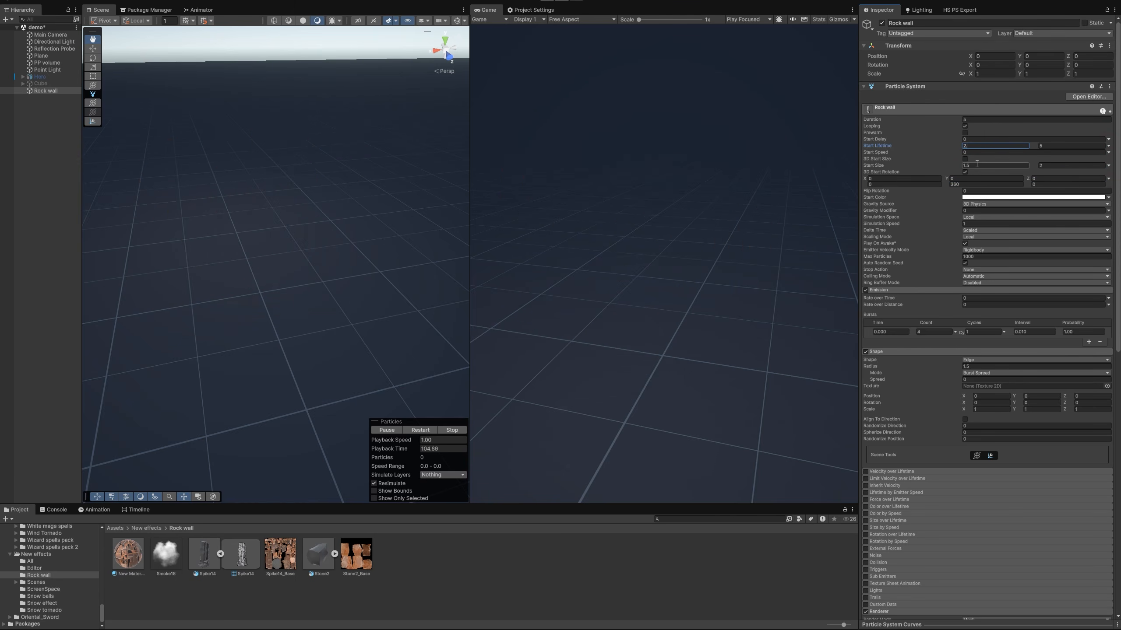
pyautogui.write('.3')
pyautogui.click(1051, 146)
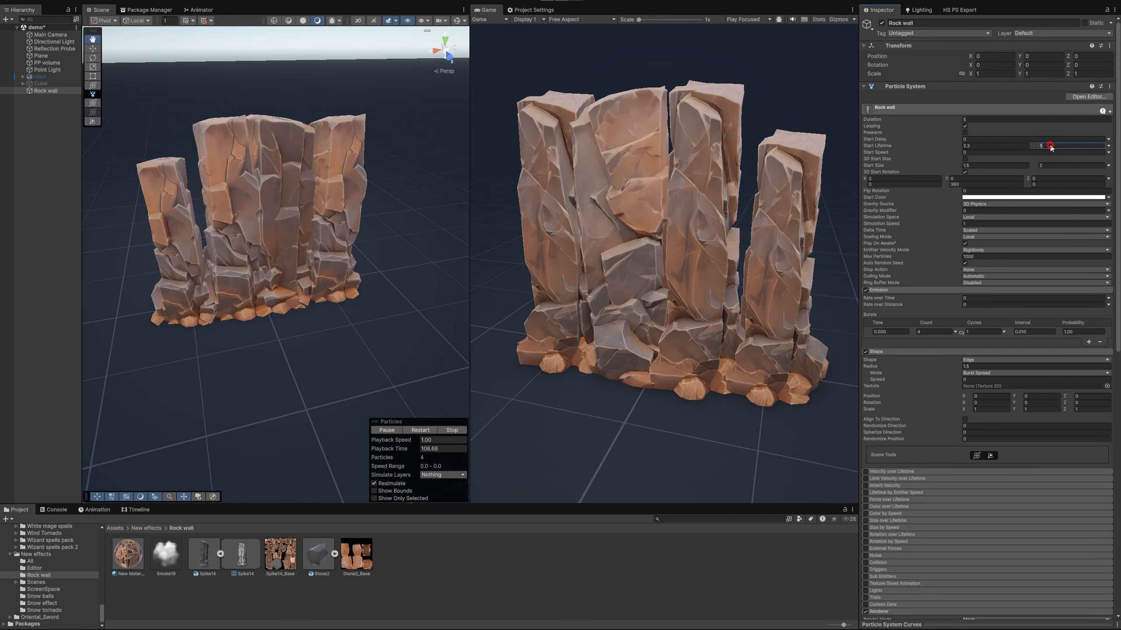
pyautogui.write('2.6')
# Set the particle system's Duration to 3 and replay the effect several times
pyautogui.click(973, 120)
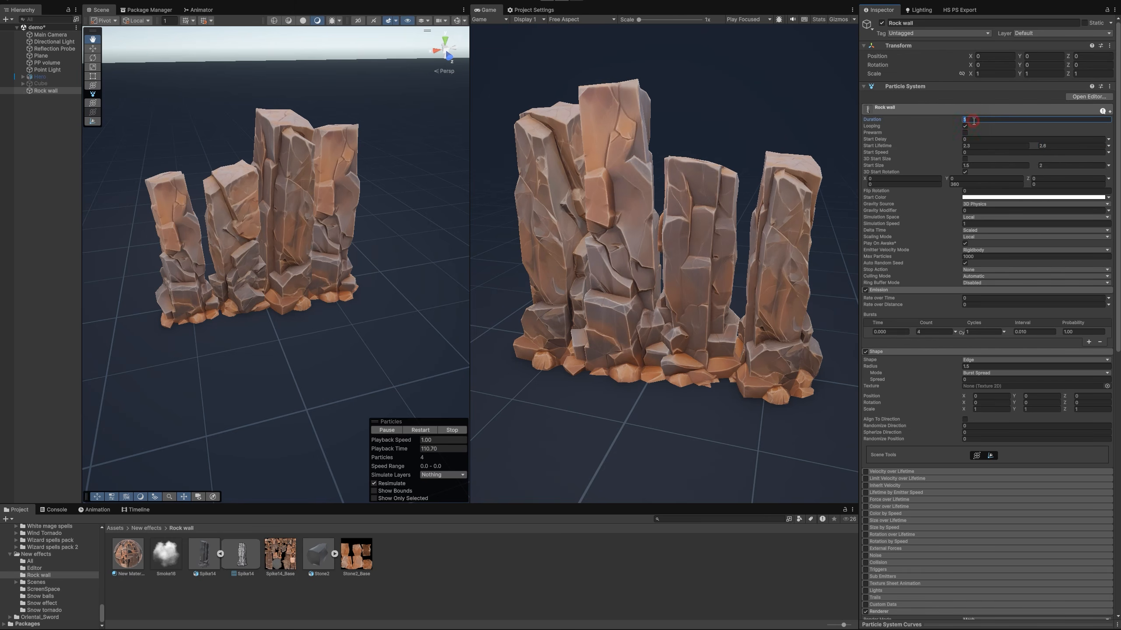
pyautogui.write('3')
pyautogui.click(416, 433)
pyautogui.click(415, 432)
pyautogui.click(415, 432)
pyautogui.click(415, 432)
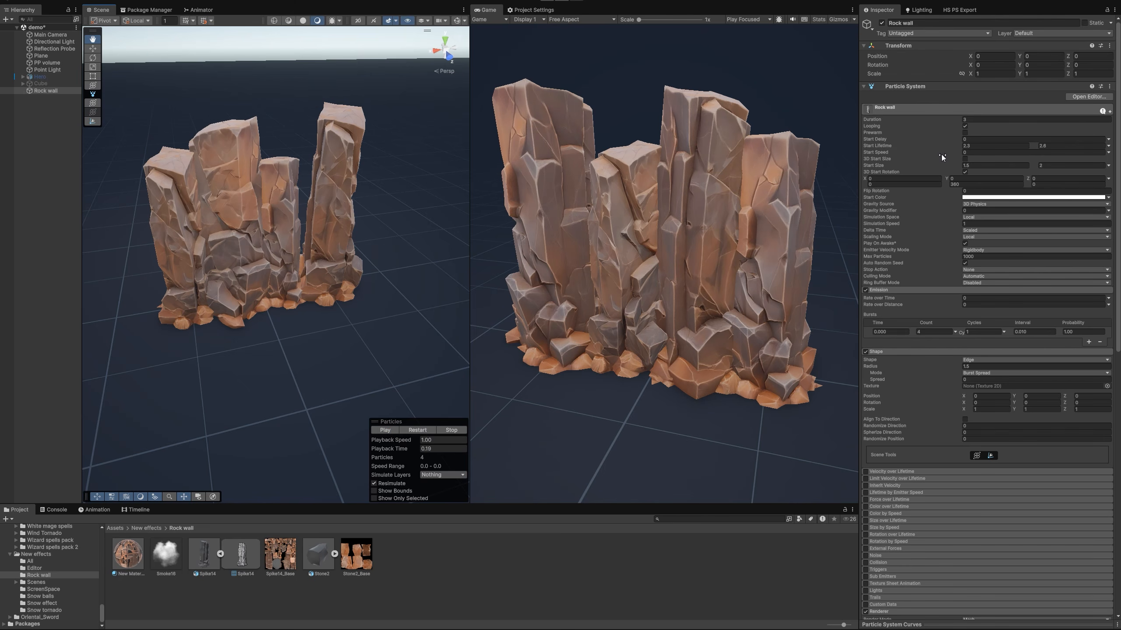
pyautogui.click(415, 430)
# Enable Size over Lifetime with Separate Axes and give the X and Z axes flat curves at 1
pyautogui.scroll(-5, 935, 393)
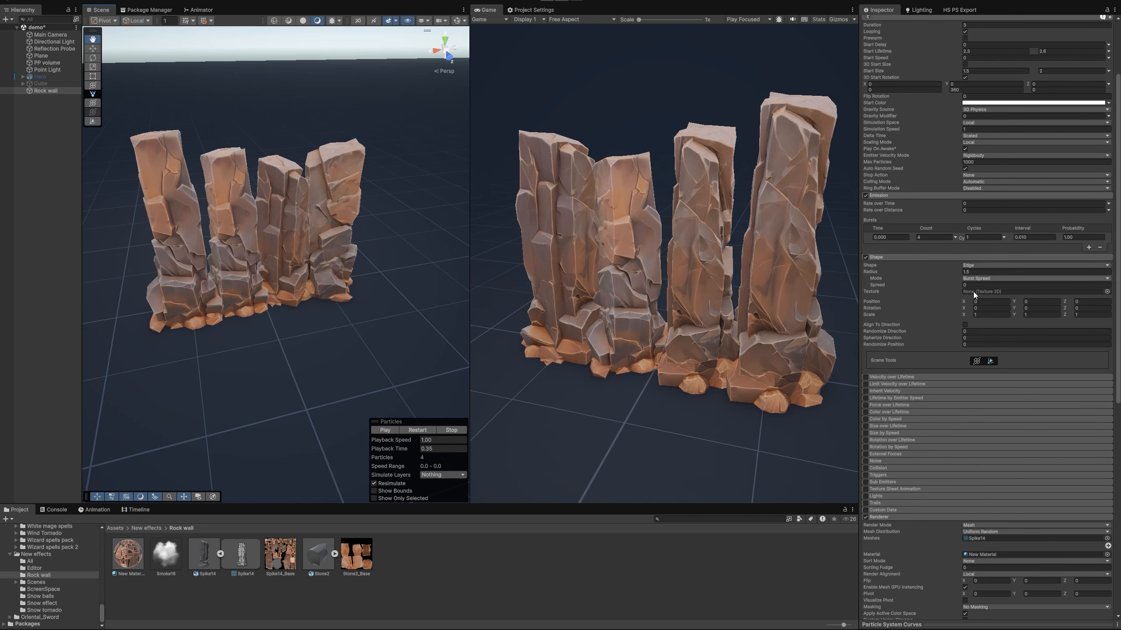
pyautogui.click(865, 426)
pyautogui.click(885, 426)
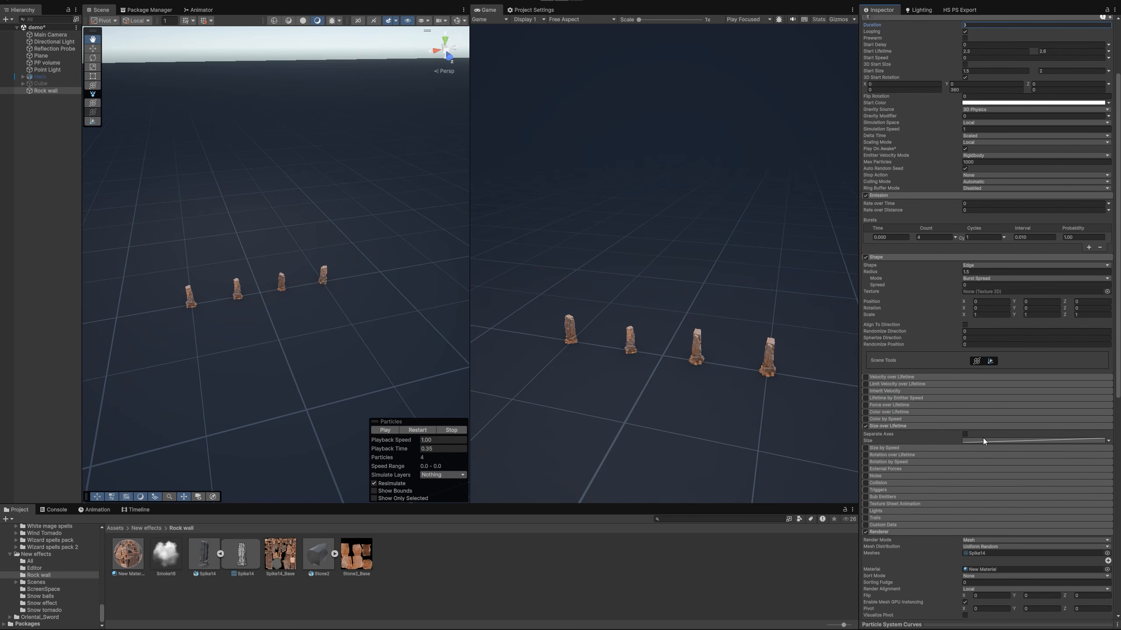
pyautogui.click(965, 434)
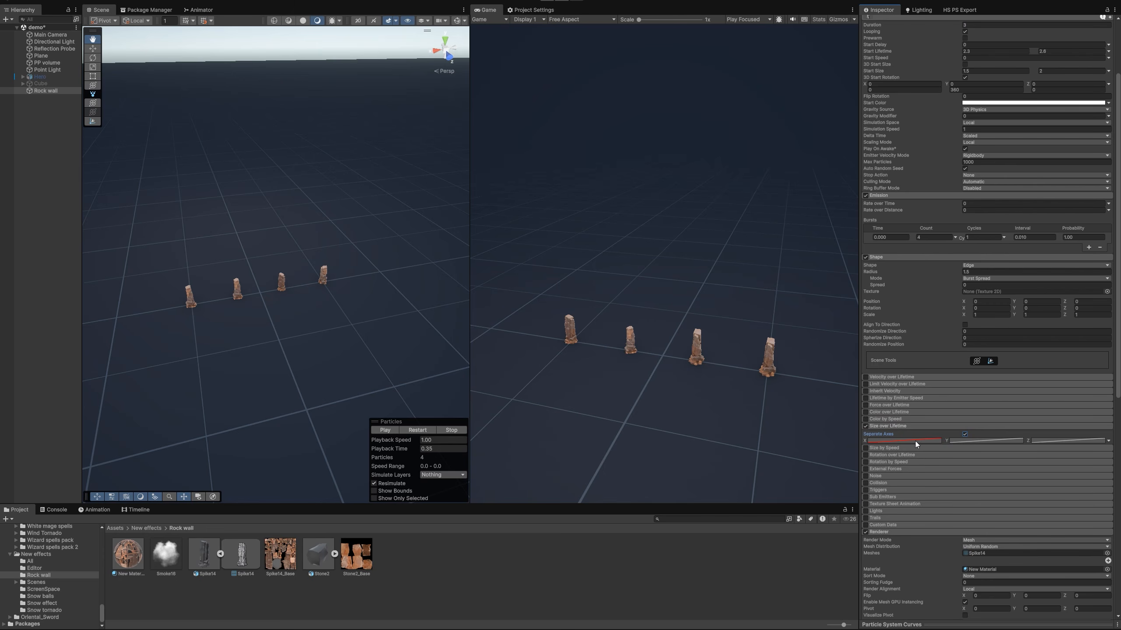
pyautogui.click(882, 625)
pyautogui.scroll(-4, 962, 406)
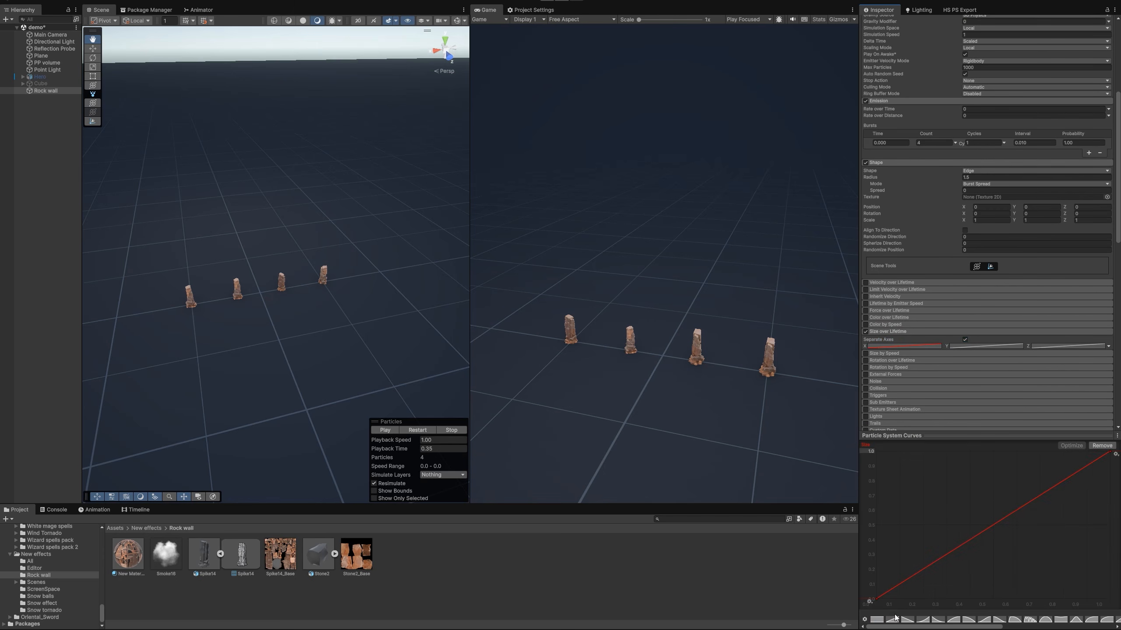
pyautogui.click(877, 620)
pyautogui.click(1058, 347)
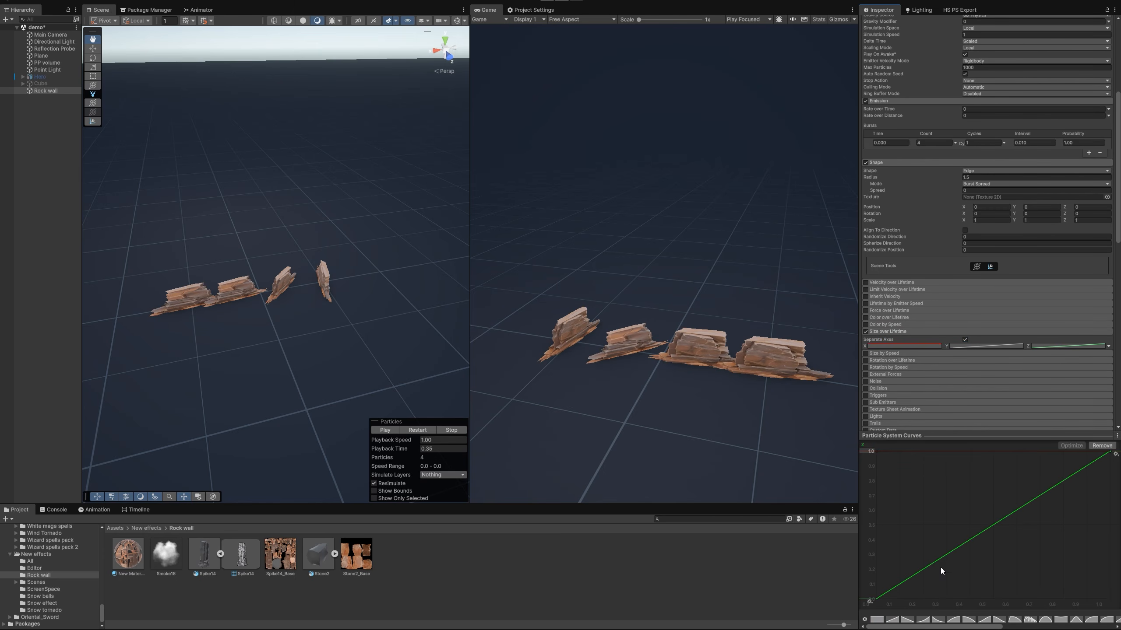
pyautogui.click(878, 620)
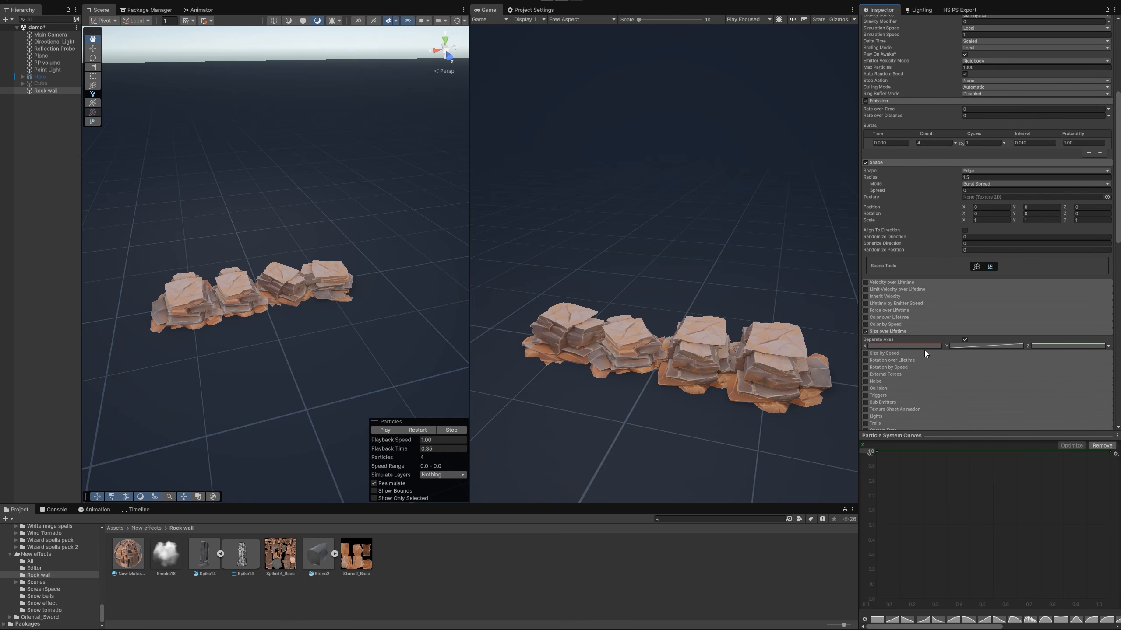
# Shape the Y size curve to rise steeply from 0 to 1 early in the lifetime, level off, and stay flat
pyautogui.click(988, 347)
pyautogui.moveTo(1109, 454); pyautogui.dragTo(915, 453)
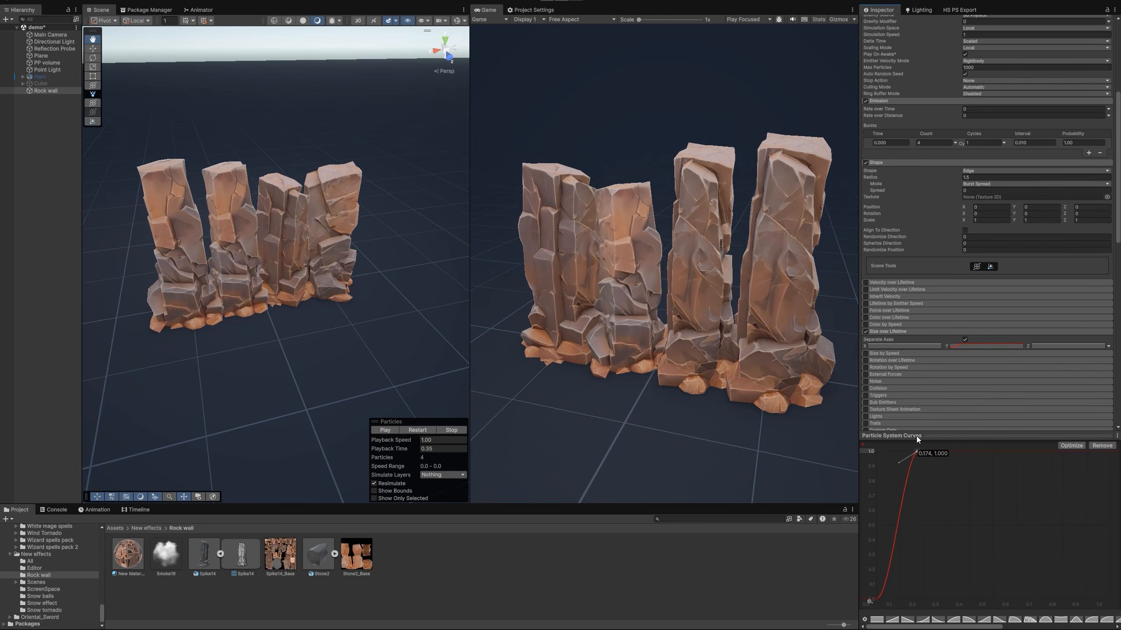
pyautogui.click(877, 599)
pyautogui.moveTo(900, 601); pyautogui.dragTo(880, 575)
pyautogui.moveTo(916, 452); pyautogui.dragTo(1031, 452)
pyautogui.doubleClick(961, 453)
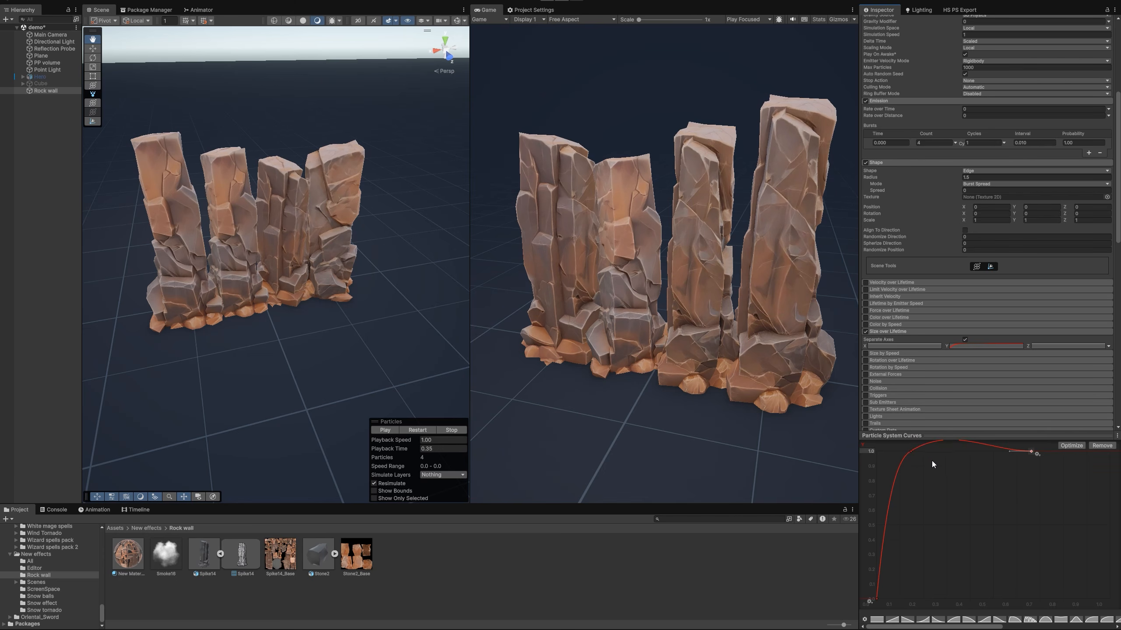
pyautogui.moveTo(893, 464); pyautogui.dragTo(890, 452)
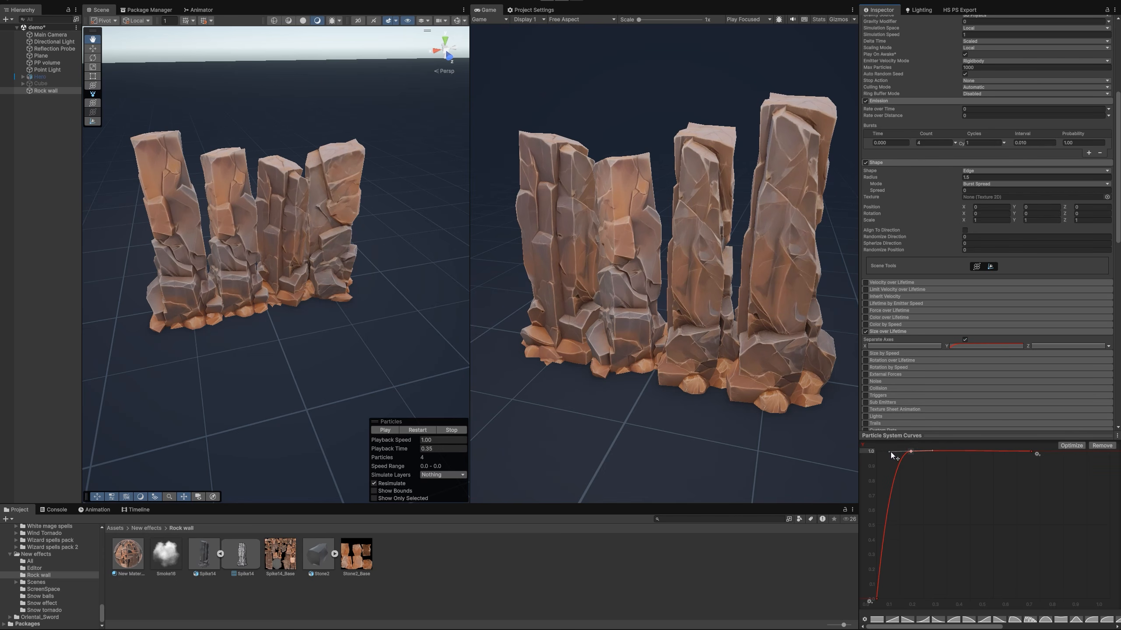
# Try making the Y size curve fall back to 0 at the end of the lifetime, and replay the effect
pyautogui.click(1034, 451)
pyautogui.moveTo(1040, 448); pyautogui.dragTo(1103, 578)
pyautogui.doubleClick(1065, 477)
pyautogui.click(423, 431)
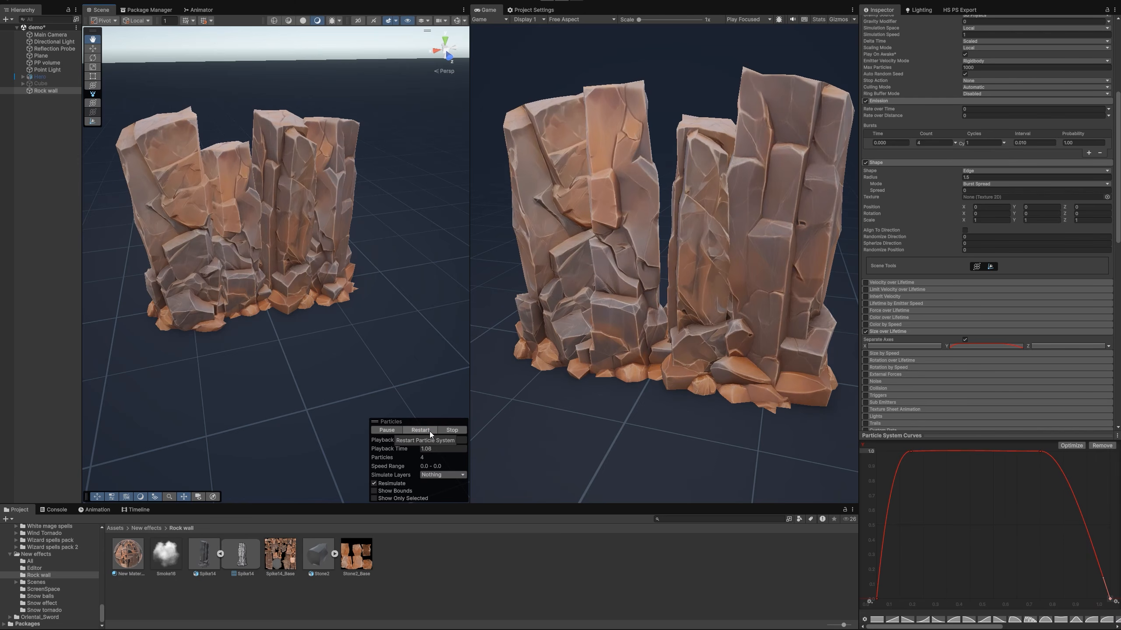
# Delete the Y size curve's end key at 0 and shorten the curve so it ends at the peak of the rise
pyautogui.click(1110, 599)
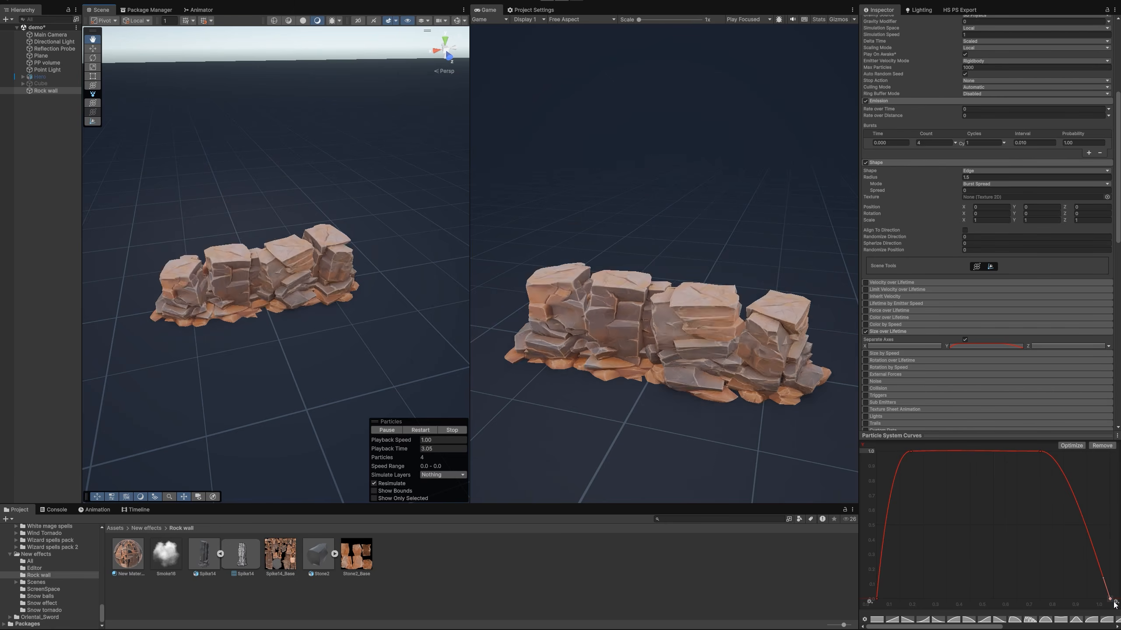
pyautogui.press('Delete')
pyautogui.moveTo(1041, 451); pyautogui.dragTo(911, 451)
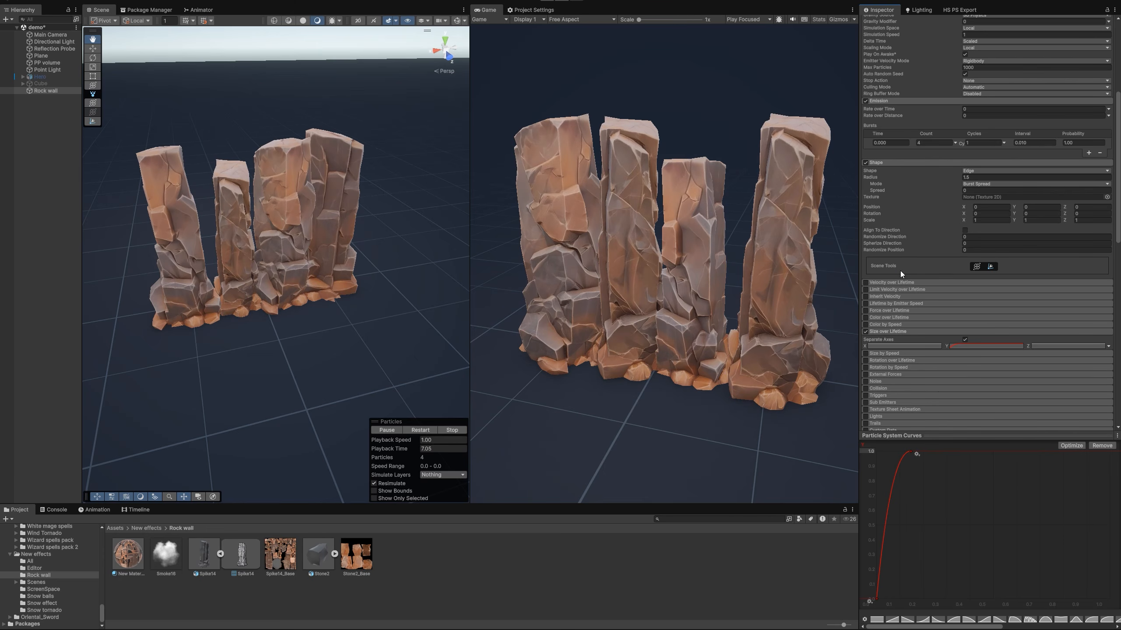
# Enable Velocity over Lifetime on the Rock wall, switch its linear velocity to Curve mode and display the Y curve
pyautogui.scroll(1, 887, 286)
pyautogui.click(894, 308)
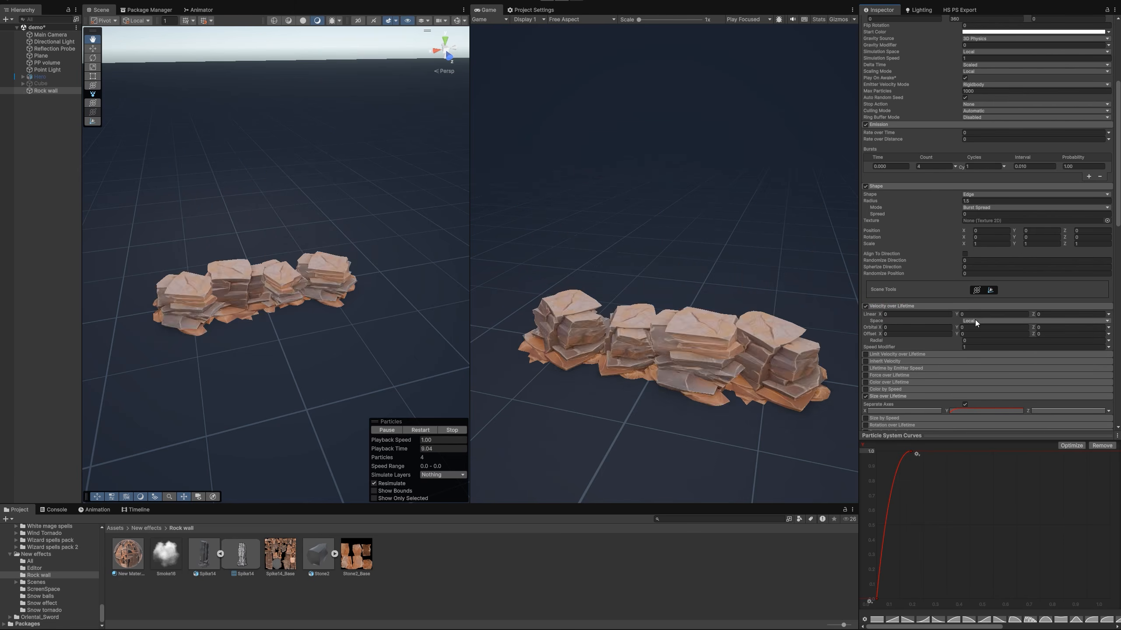
pyautogui.click(976, 314)
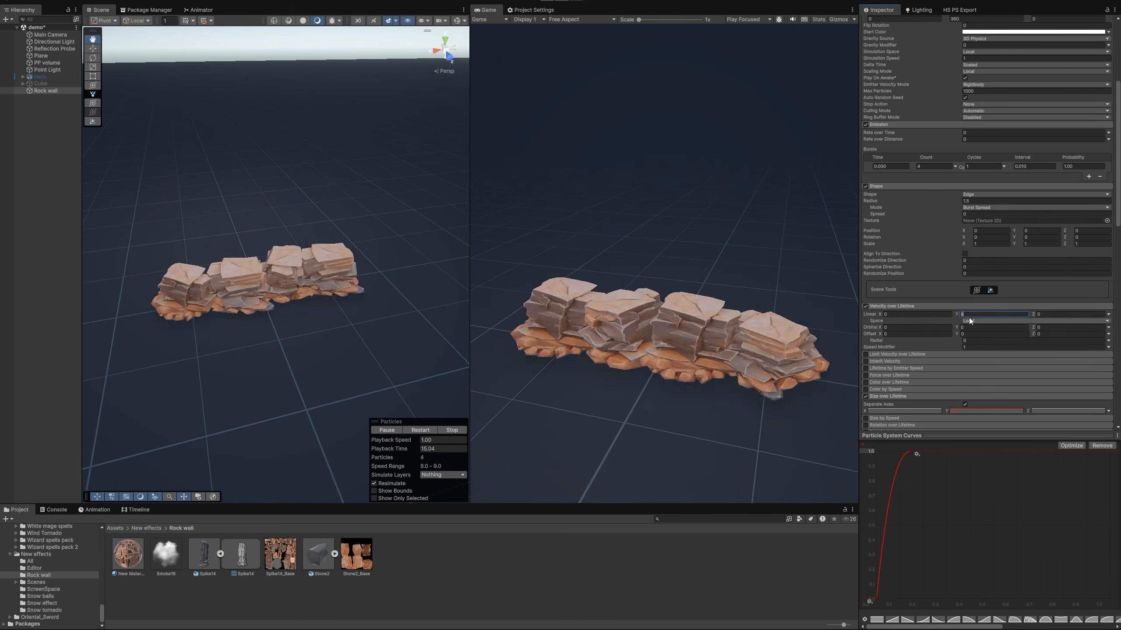
pyautogui.click(1108, 314)
pyautogui.click(1007, 335)
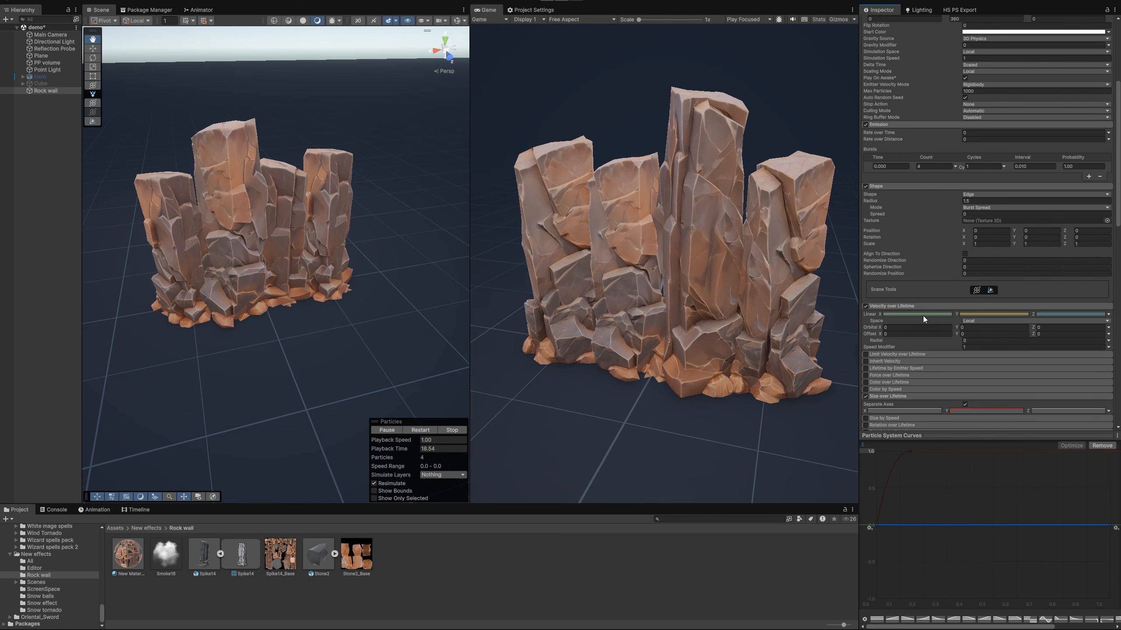
pyautogui.click(996, 314)
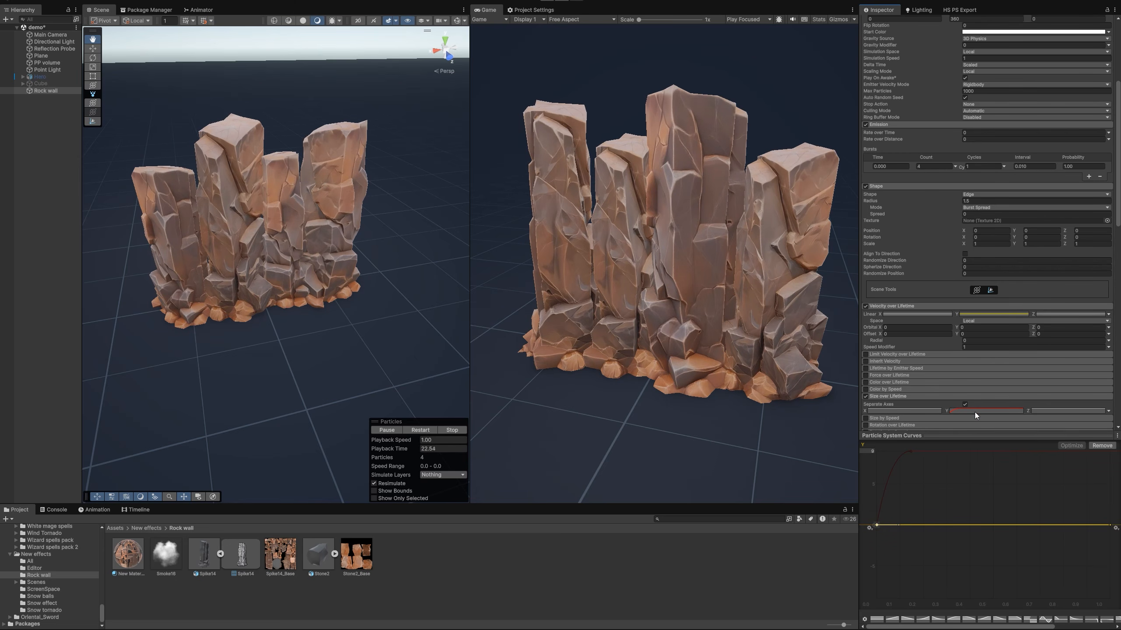
pyautogui.click(986, 314)
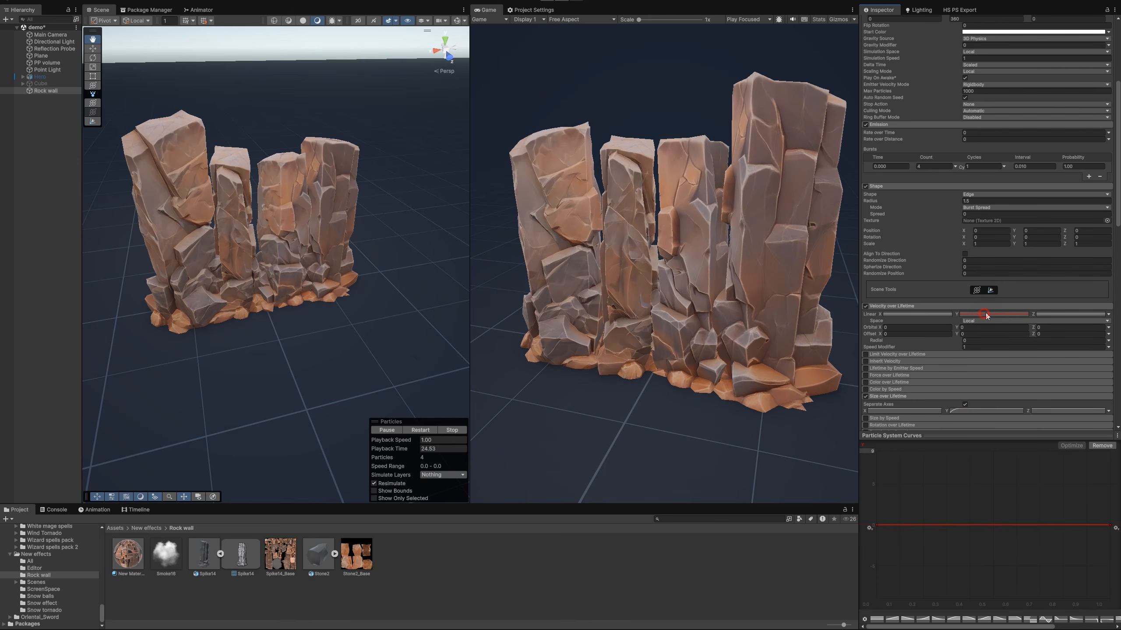
# Shape the linear Y velocity curve from a start key at time 0.75 down to an end key at about 0.872, -1
pyautogui.rightClick(876, 525)
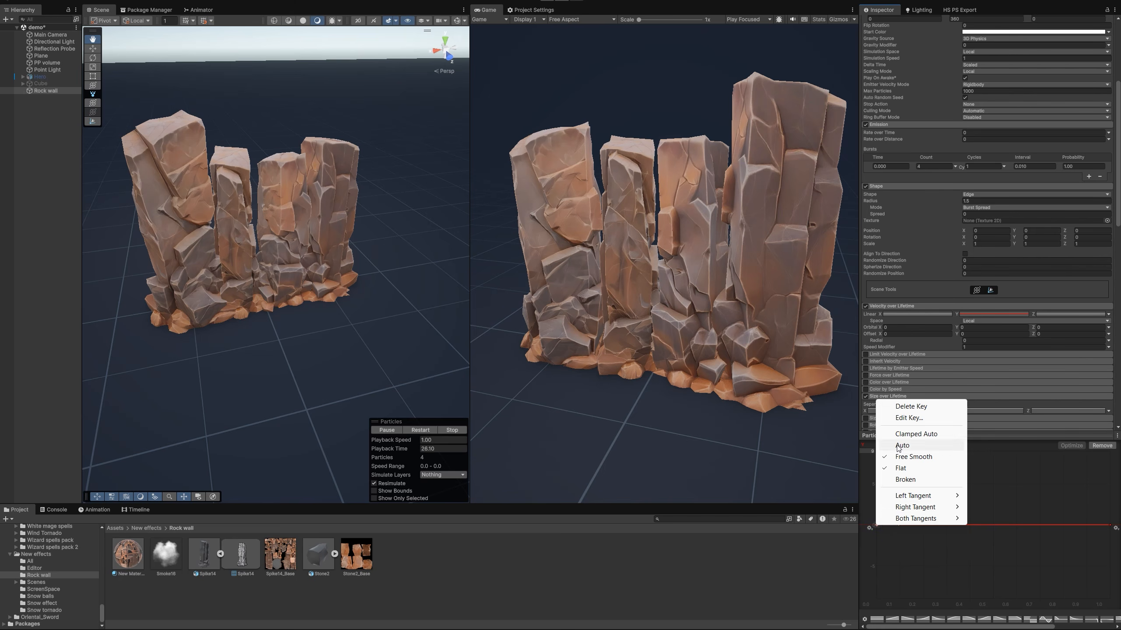
pyautogui.click(909, 418)
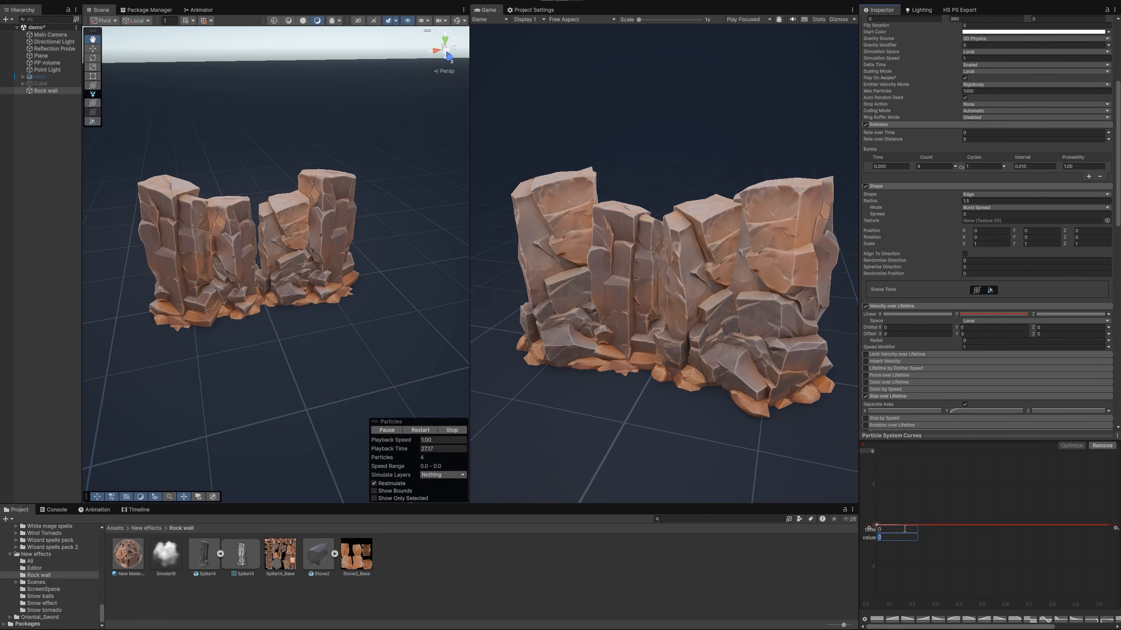
pyautogui.click(893, 531)
pyautogui.write('0.')
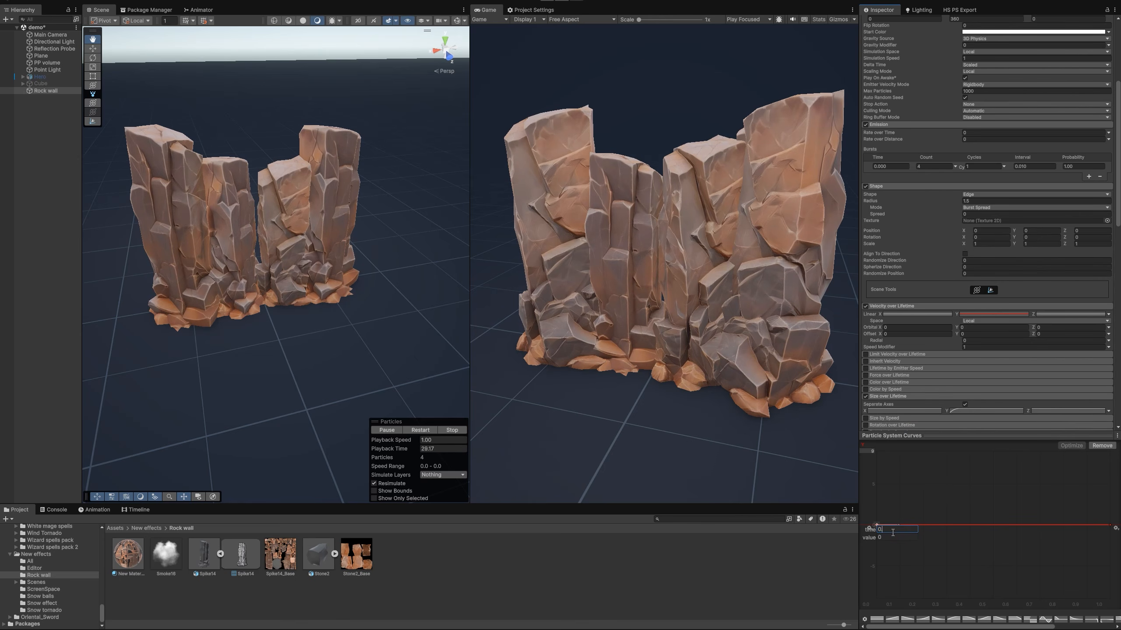
pyautogui.write('75')
pyautogui.click(999, 541)
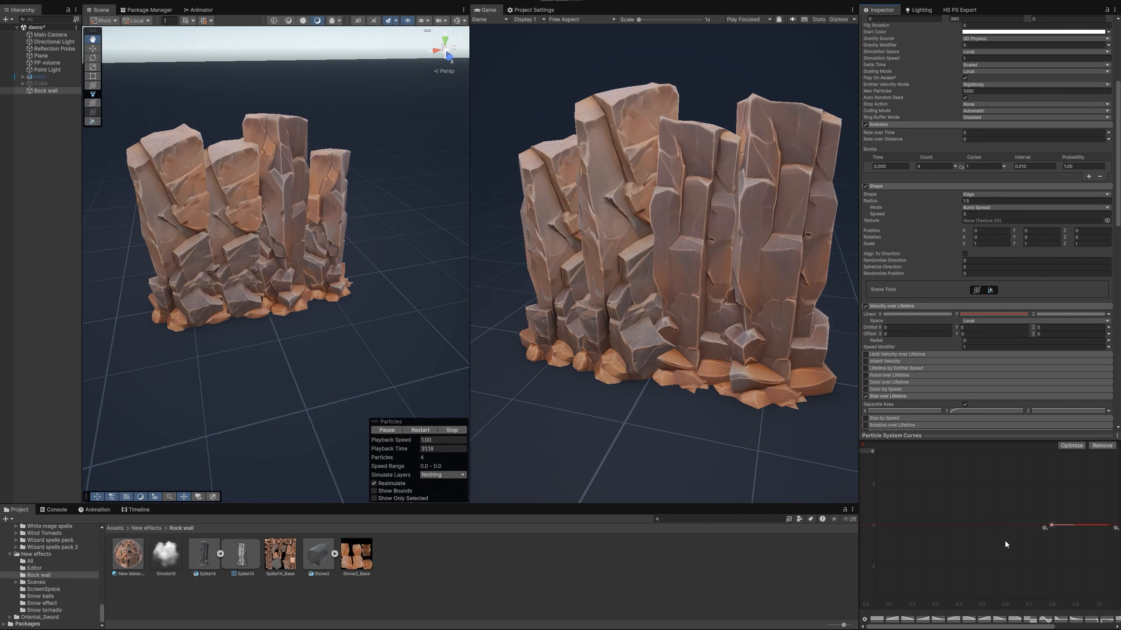
pyautogui.moveTo(1106, 529); pyautogui.dragTo(1073, 598)
pyautogui.click(1052, 526)
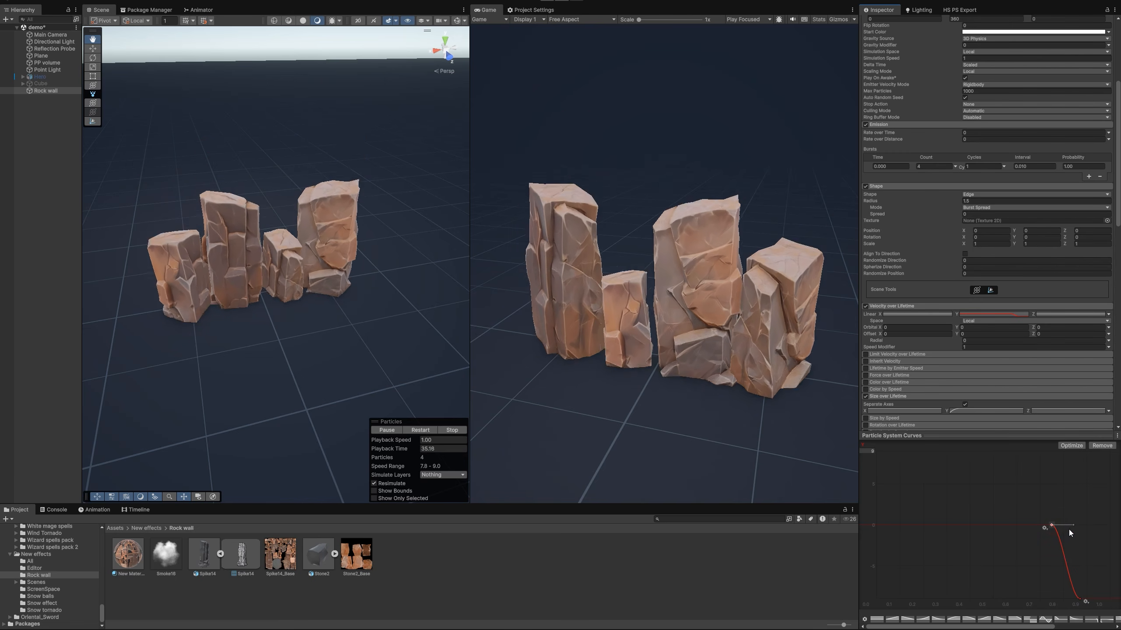
pyautogui.click(1080, 598)
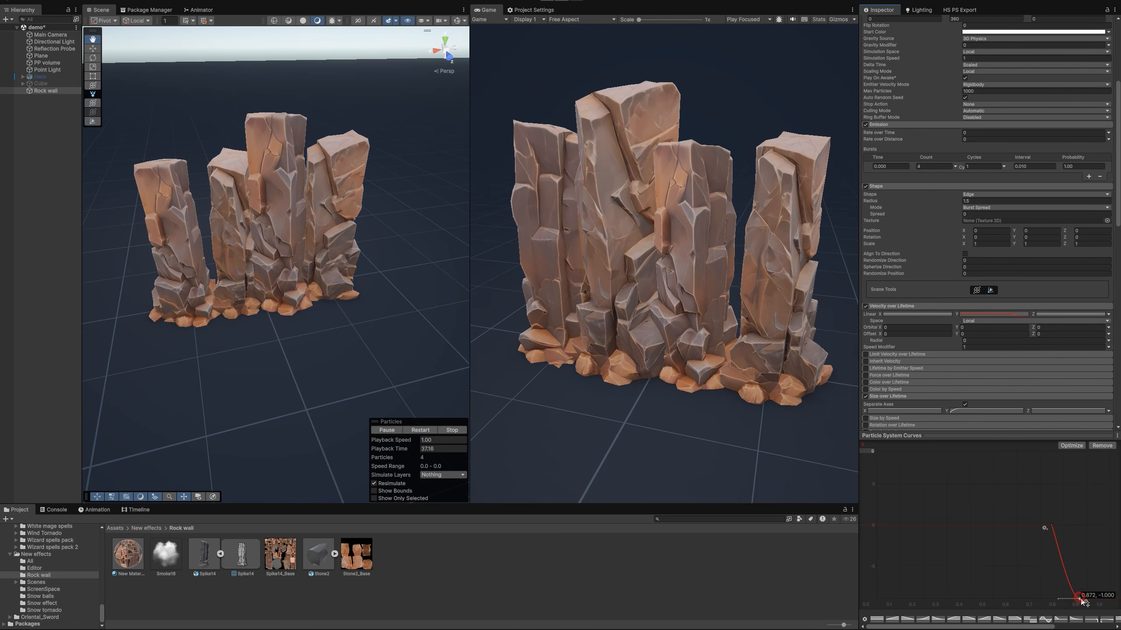
# Examine the rock wall's rising and sinking motion in the scene from different angles
pyautogui.moveTo(374, 277); pyautogui.dragTo(331, 264, button='right')
pyautogui.rightClick(331, 264)
pyautogui.click(268, 167)
pyautogui.moveTo(268, 167); pyautogui.dragTo(321, 210, button='middle')
pyautogui.moveTo(321, 209); pyautogui.dragTo(300, 223, button='right')
pyautogui.moveTo(325, 255); pyautogui.dragTo(339, 233, button='right')
pyautogui.click(955, 430)
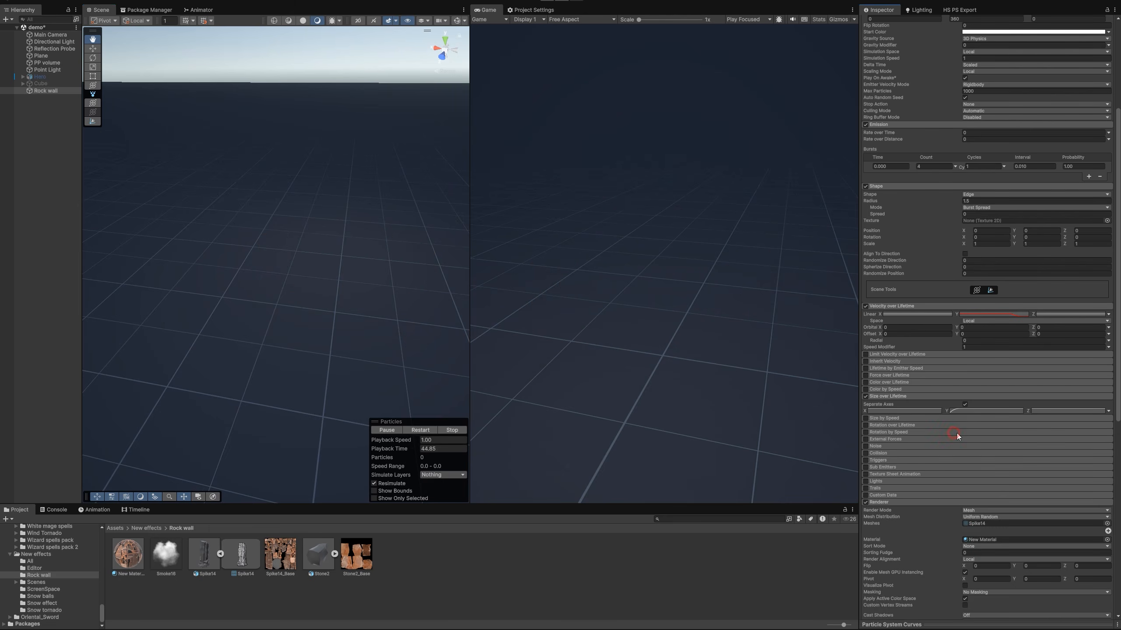
# Duplicate the Rock wall particle system, nest the copy under the original and rename it Stones
pyautogui.click(49, 130)
pyautogui.click(46, 91)
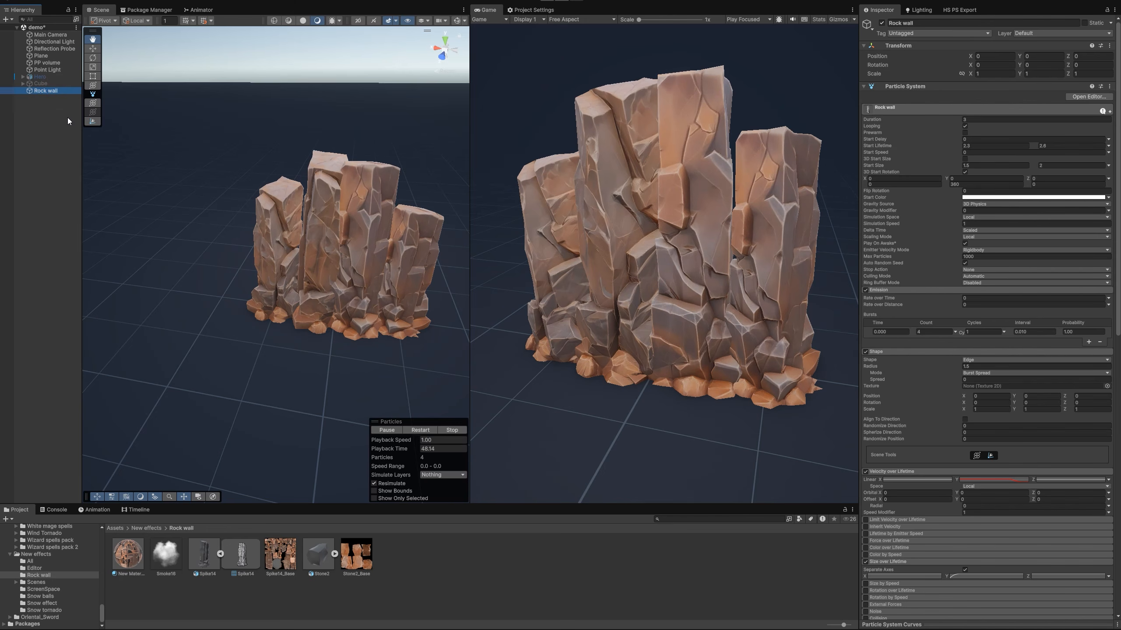
pyautogui.click(48, 135)
pyautogui.click(43, 93)
pyautogui.hotkey('ctrl', 'd')
pyautogui.moveTo(46, 100); pyautogui.dragTo(49, 94)
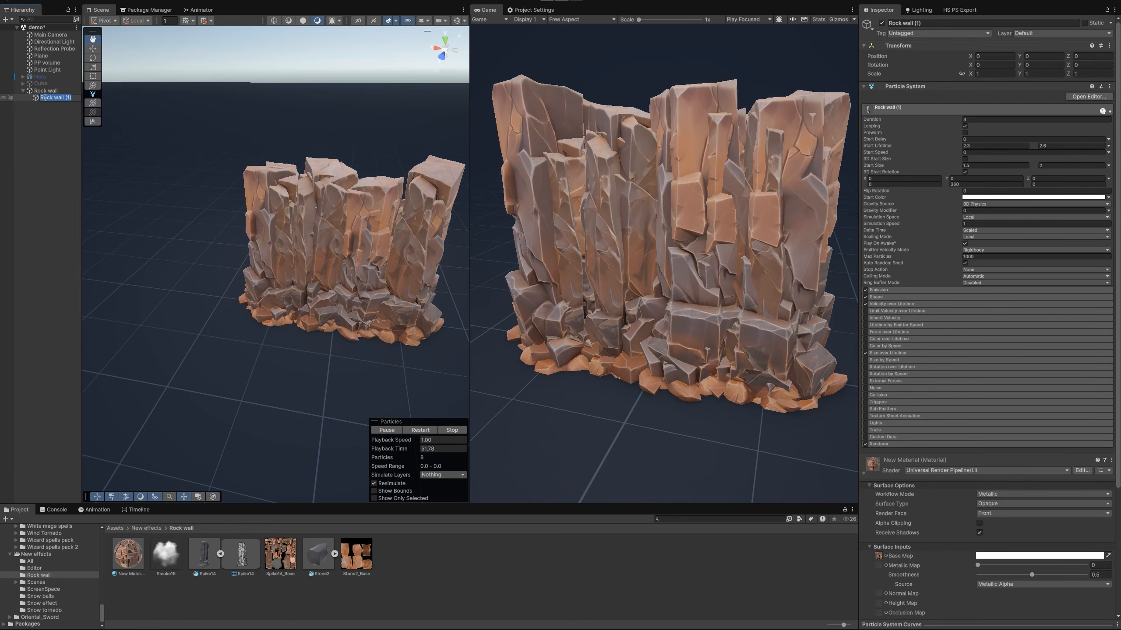
pyautogui.write('tones')
pyautogui.press('Return')
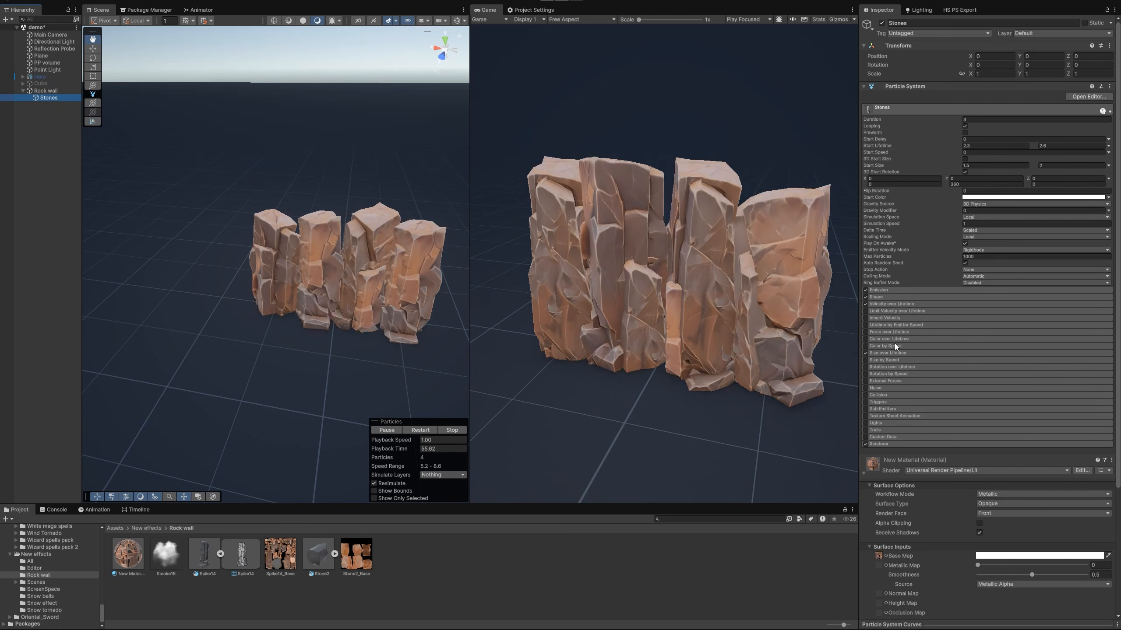
# Set the Stones burst count to 50 and the random start size between 0.05 and 0.2, replaying the effect
pyautogui.click(884, 290)
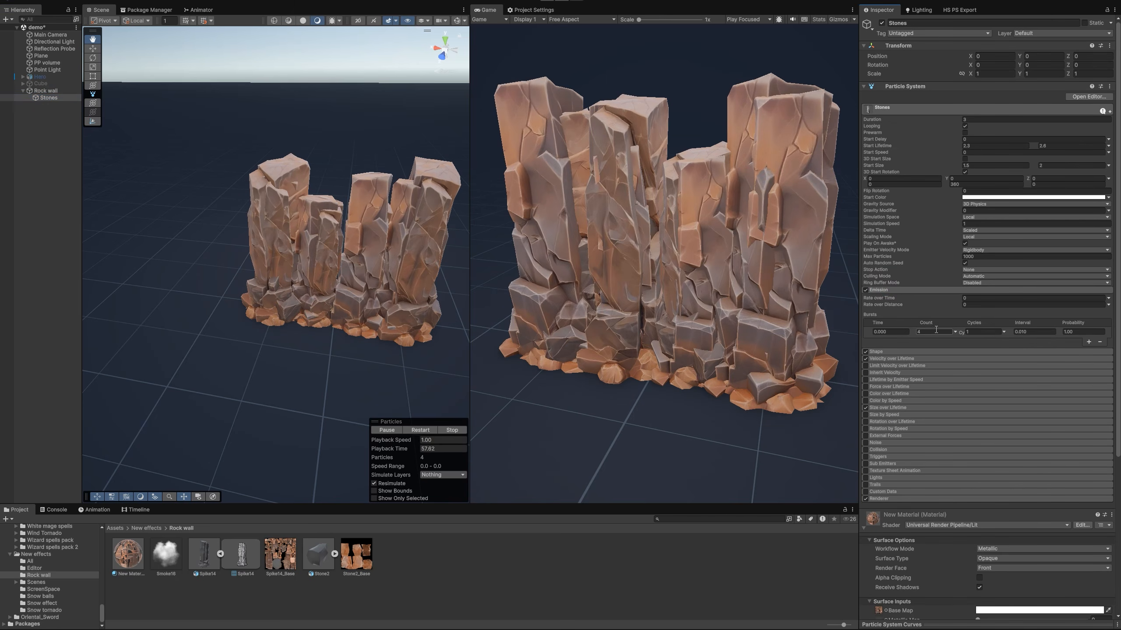
pyautogui.click(414, 430)
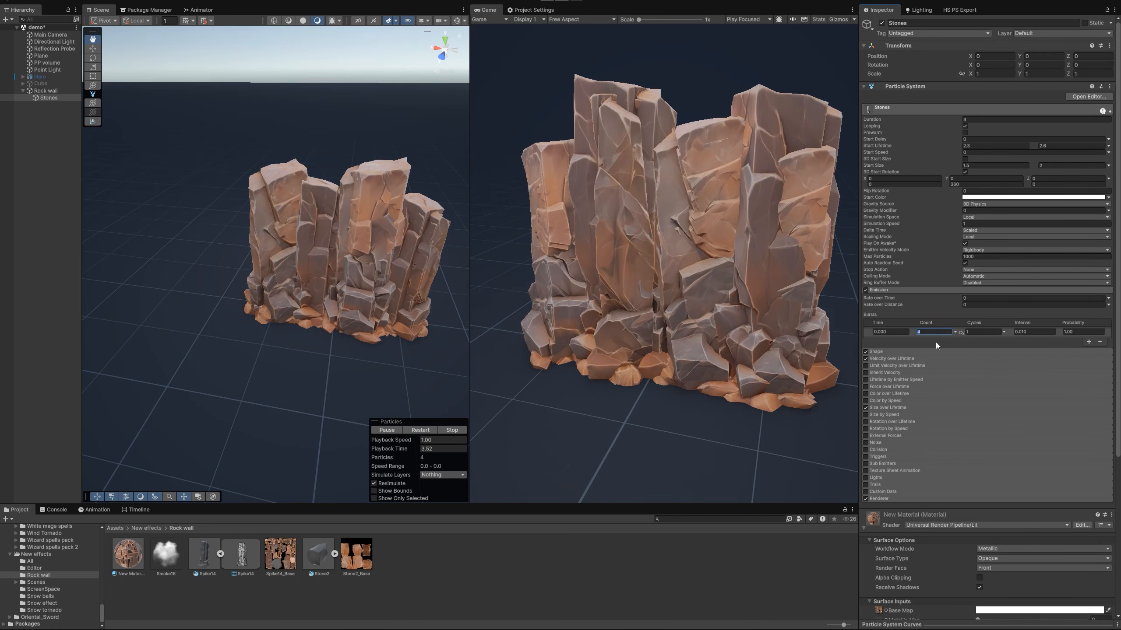
pyautogui.write('50')
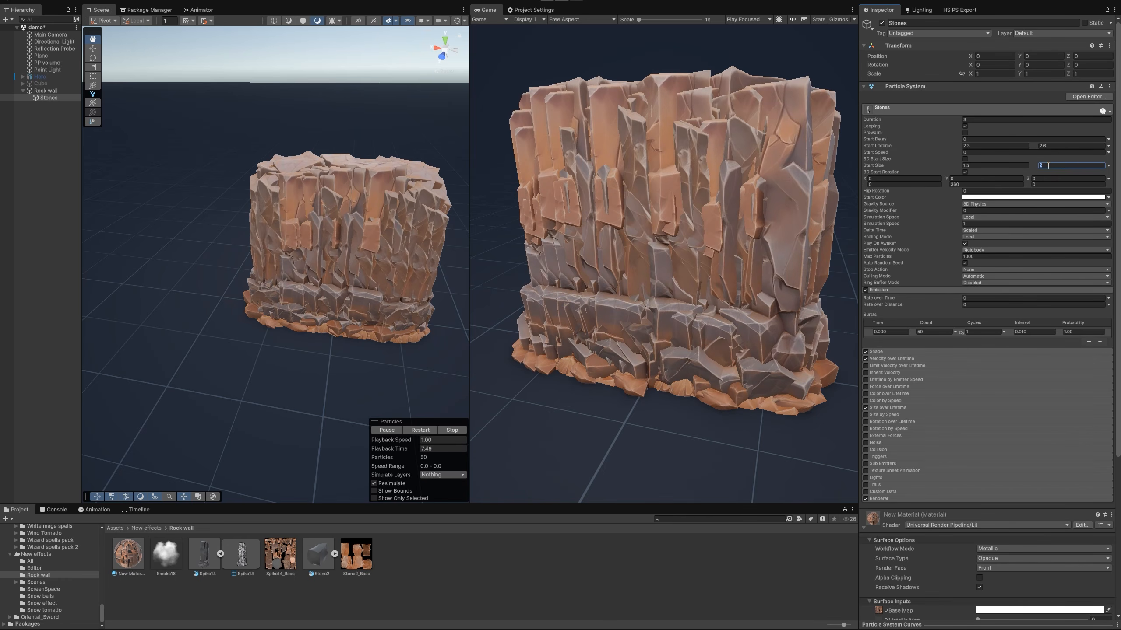
pyautogui.write('0.')
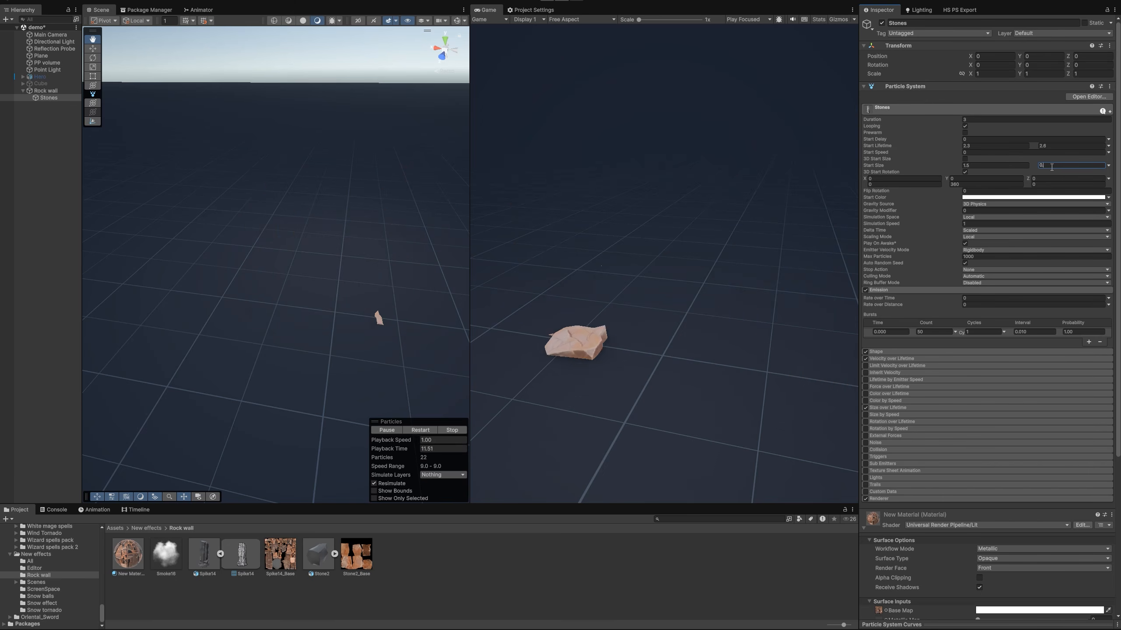
pyautogui.click(1002, 166)
pyautogui.write('0.0')
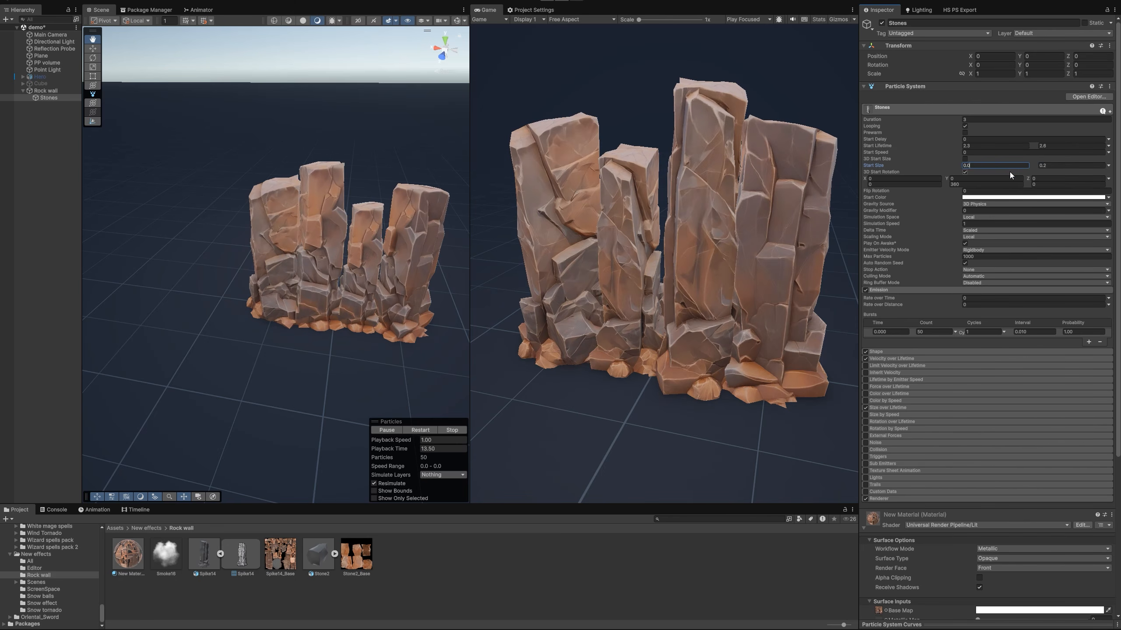
pyautogui.write('5')
pyautogui.click(410, 430)
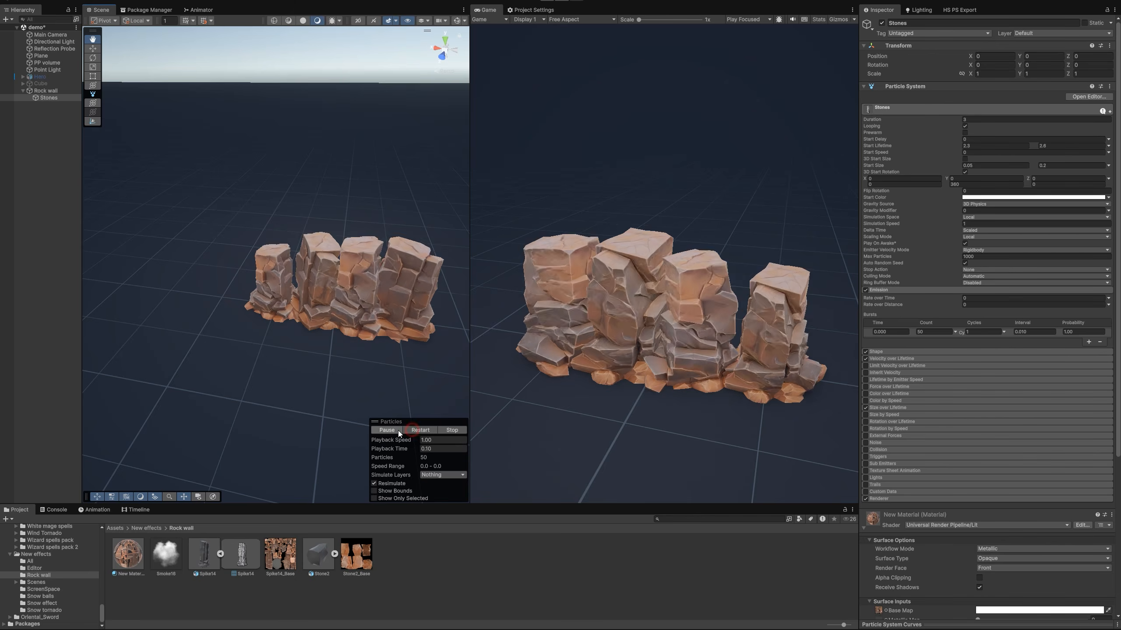
# Pause the simulation and move Stones in front of the wall to Z 2.1
pyautogui.click(398, 430)
pyautogui.keyDown('alt'); pyautogui.moveTo(423, 274); pyautogui.dragTo(359, 284); pyautogui.keyUp('alt')
pyautogui.moveTo(320, 326)
pyautogui.keyDown('alt'); pyautogui.mouseDown()
pyautogui.moveTo(376, 298)
pyautogui.moveTo(315, 305)
pyautogui.moveTo(329, 307)
pyautogui.mouseUp(); pyautogui.keyUp('alt')
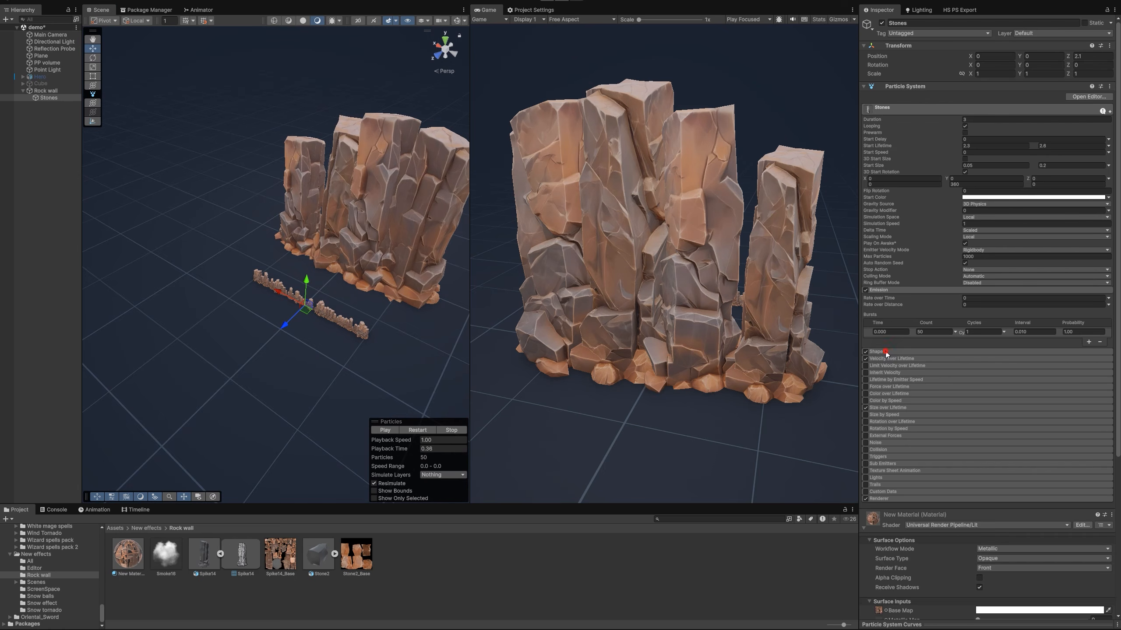
# Change the Stones emission shape to Cone and set its X rotation to -90, with scene gizmos shown
pyautogui.click(883, 352)
pyautogui.click(983, 360)
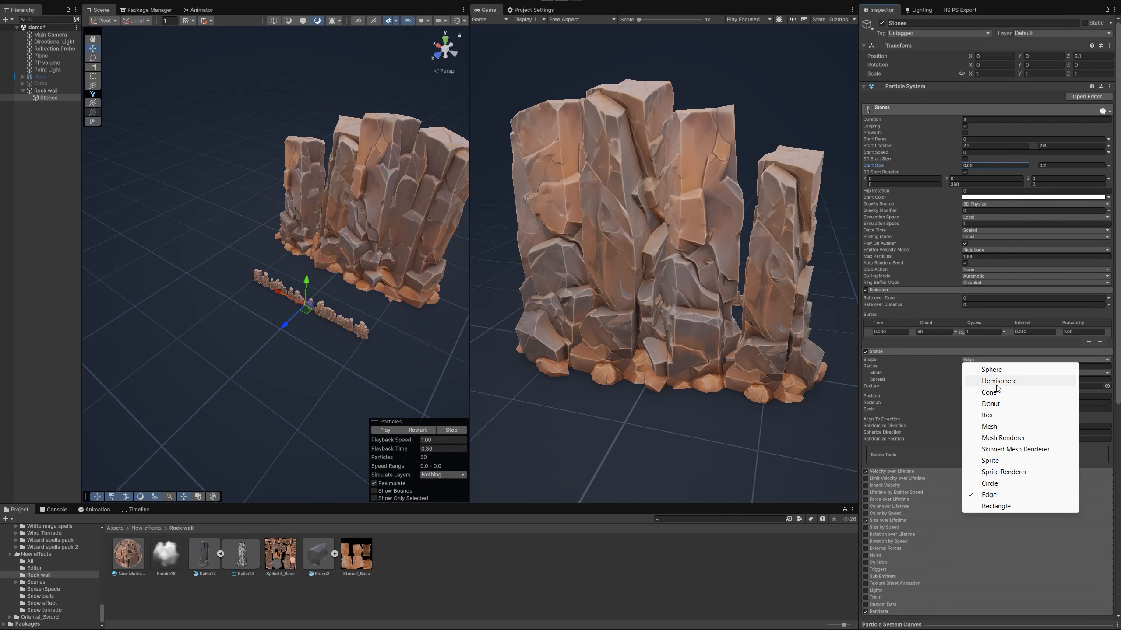
pyautogui.click(990, 392)
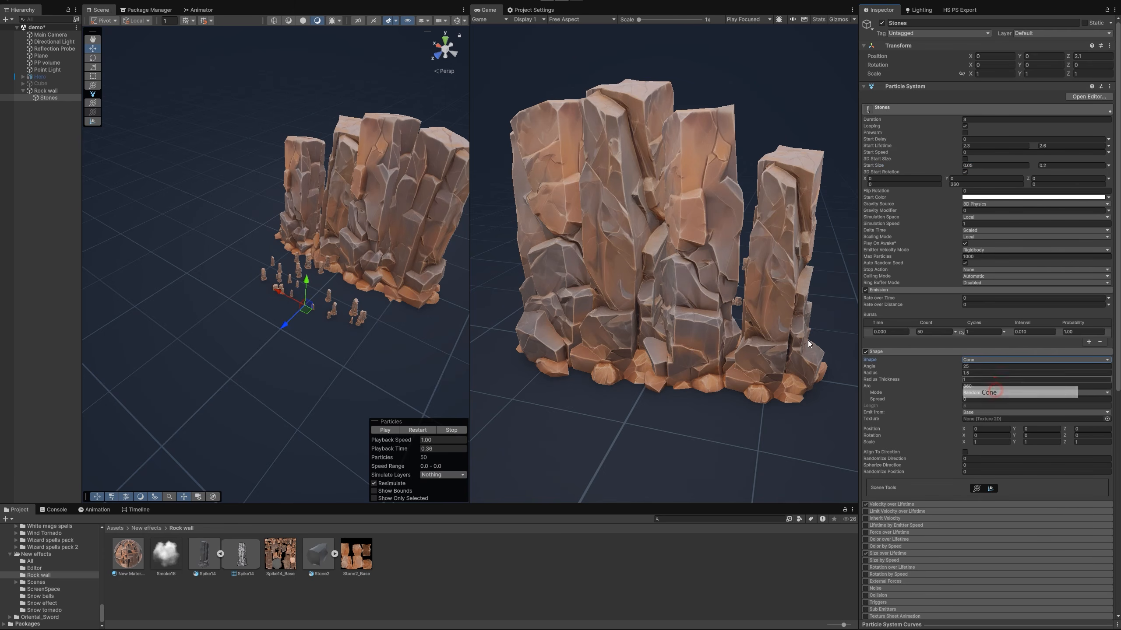
pyautogui.click(457, 21)
pyautogui.moveTo(395, 80); pyautogui.dragTo(349, 301, button='right')
pyautogui.press('s')
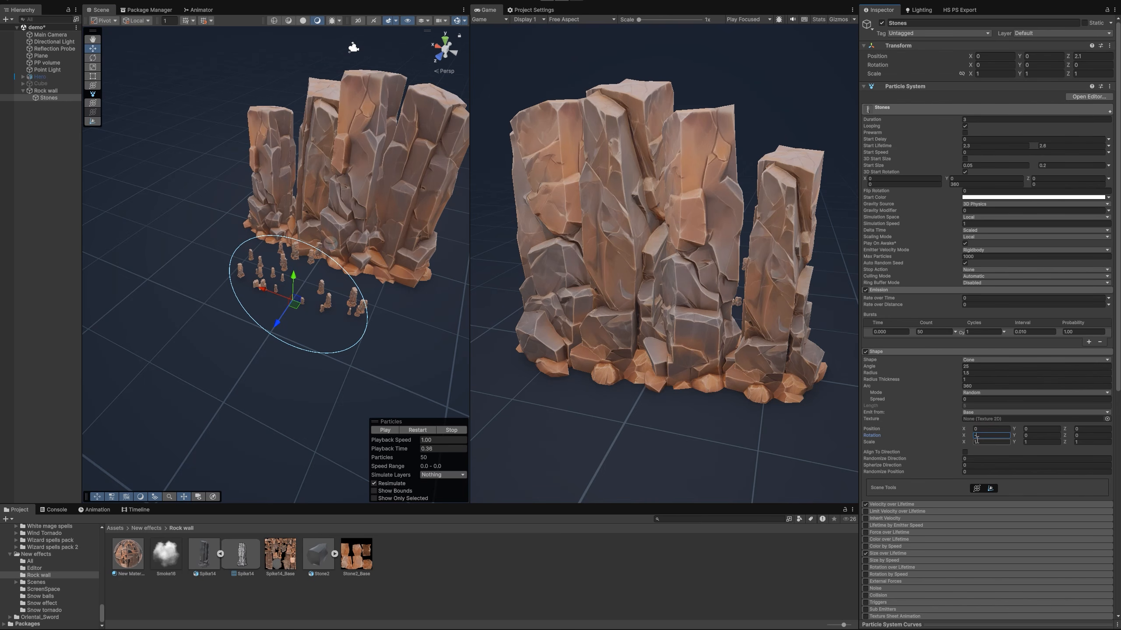
pyautogui.write('-90')
pyautogui.moveTo(282, 335); pyautogui.dragTo(236, 337, button='right')
pyautogui.press('d')
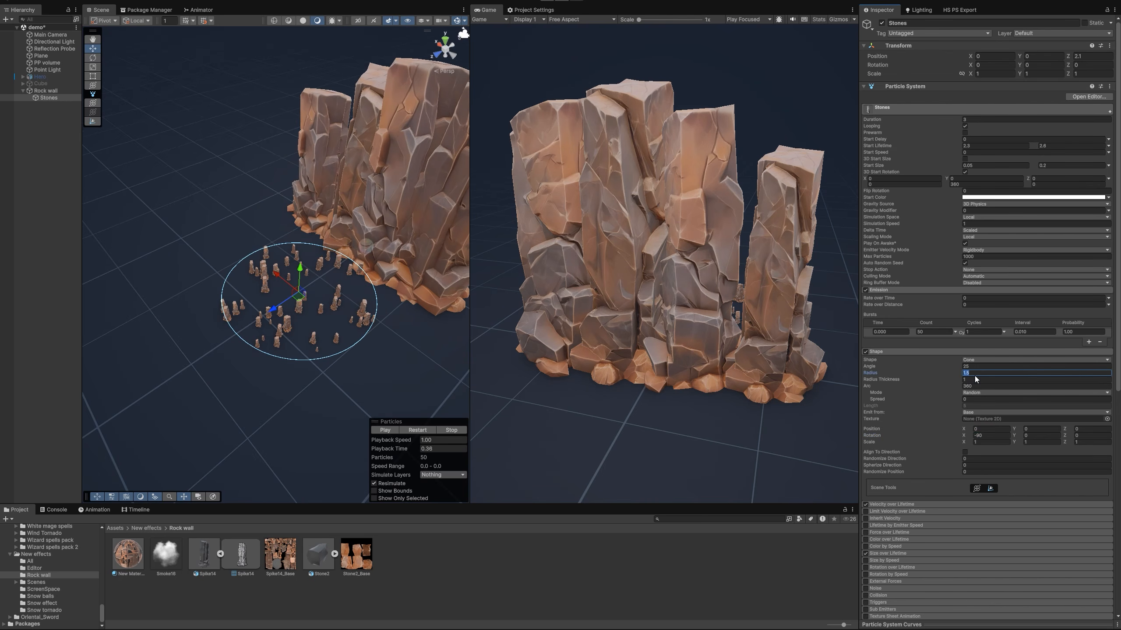
# Set the cone shape's radius to 0.5, angle to 45 and X scale to 3
pyautogui.write('0.')
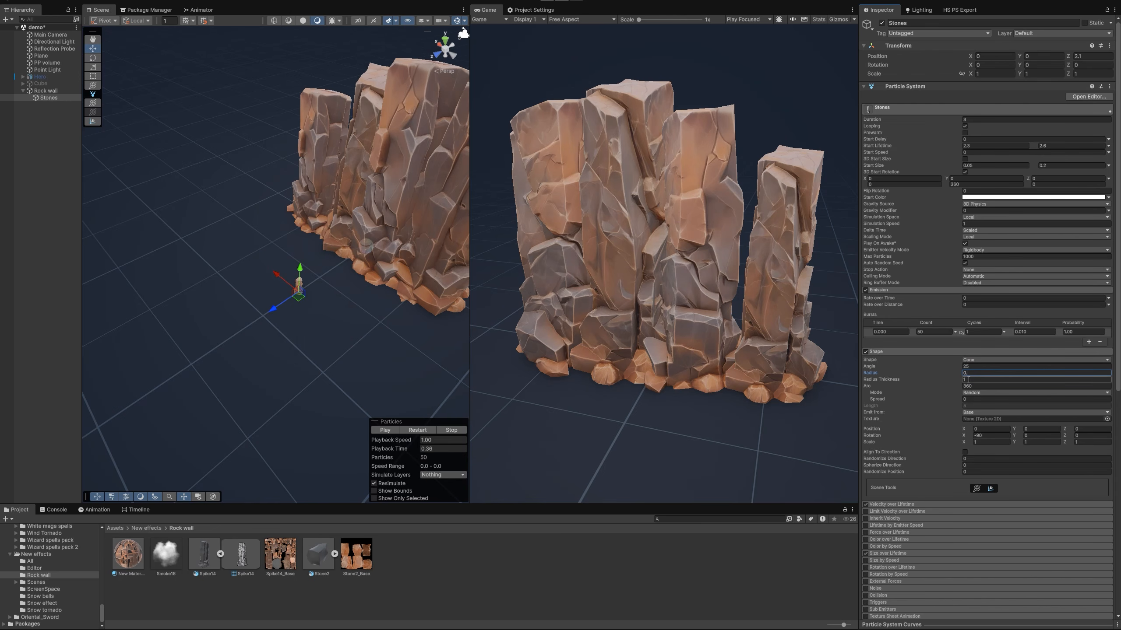
pyautogui.moveTo(376, 249)
pyautogui.mouseDown(button='right')
pyautogui.moveTo(351, 254)
pyautogui.moveTo(371, 256)
pyautogui.mouseUp(button='right')
pyautogui.write('3')
pyautogui.moveTo(269, 249); pyautogui.dragTo(329, 244, button='right')
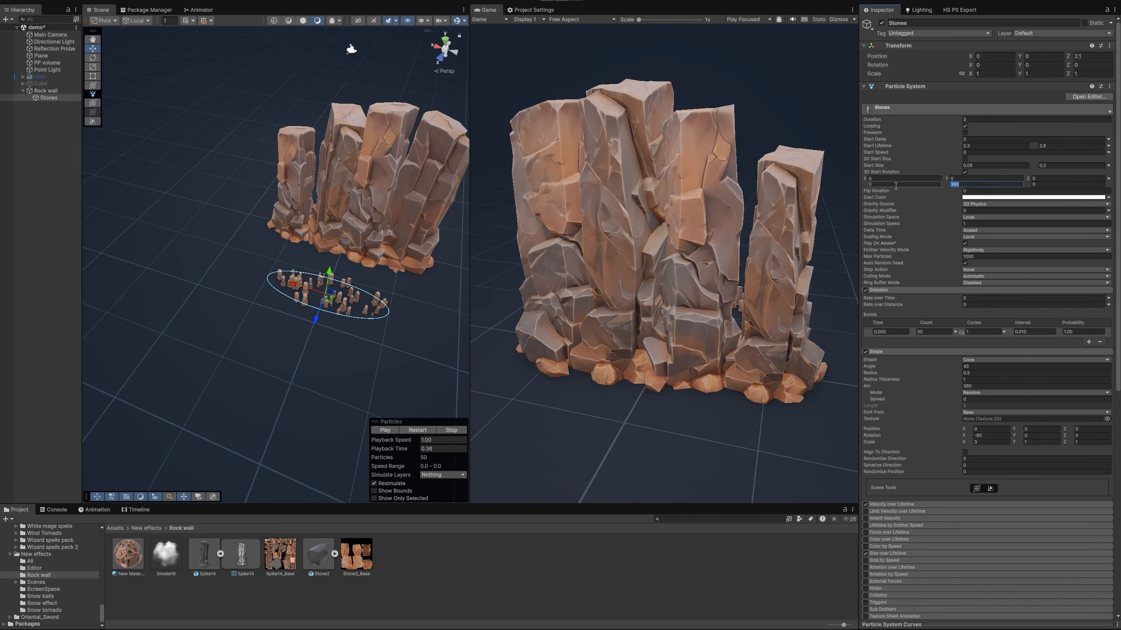
# Set the random start rotation up to 360 on all axes and replace the Stones renderer mesh with Stone2
pyautogui.scroll(-6, 1037, 234)
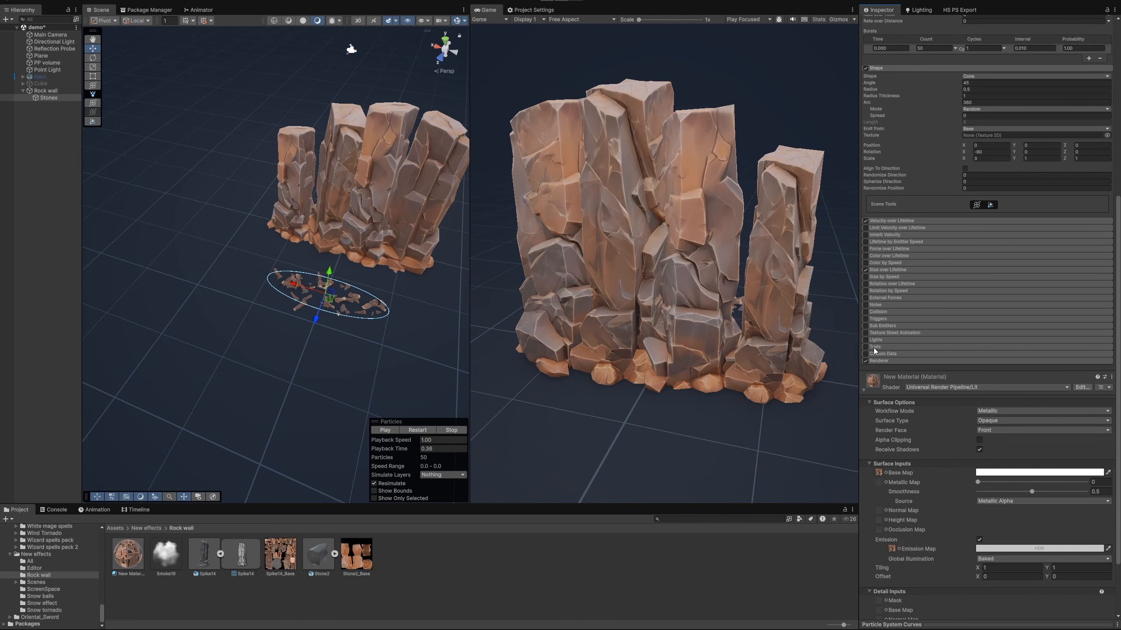
pyautogui.click(882, 361)
pyautogui.scroll(-3, 958, 405)
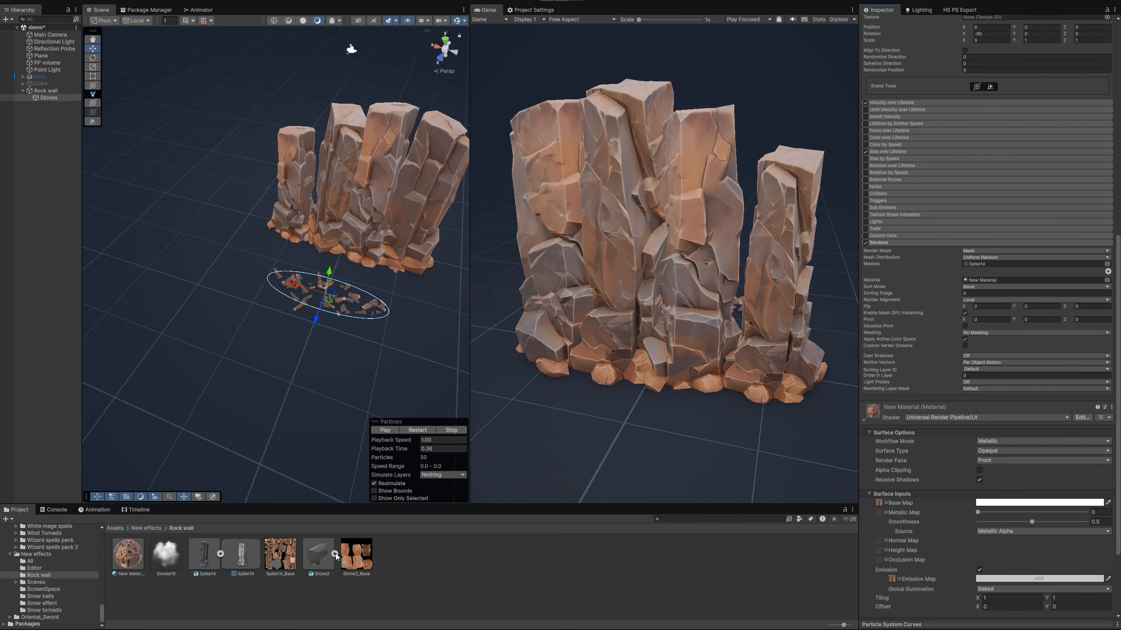
pyautogui.click(335, 556)
pyautogui.moveTo(359, 556); pyautogui.dragTo(379, 552)
pyautogui.moveTo(964, 273); pyautogui.dragTo(974, 265)
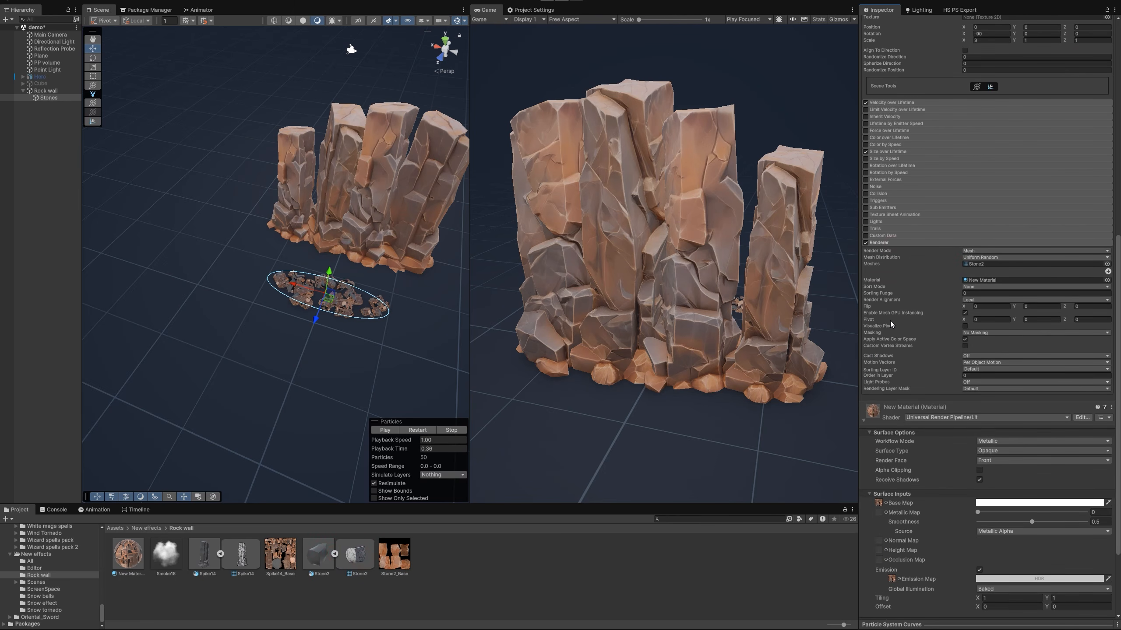
# Duplicate New Material and assign the Stone2_Base texture to the copy's Emission Map and Base Map
pyautogui.click(133, 556)
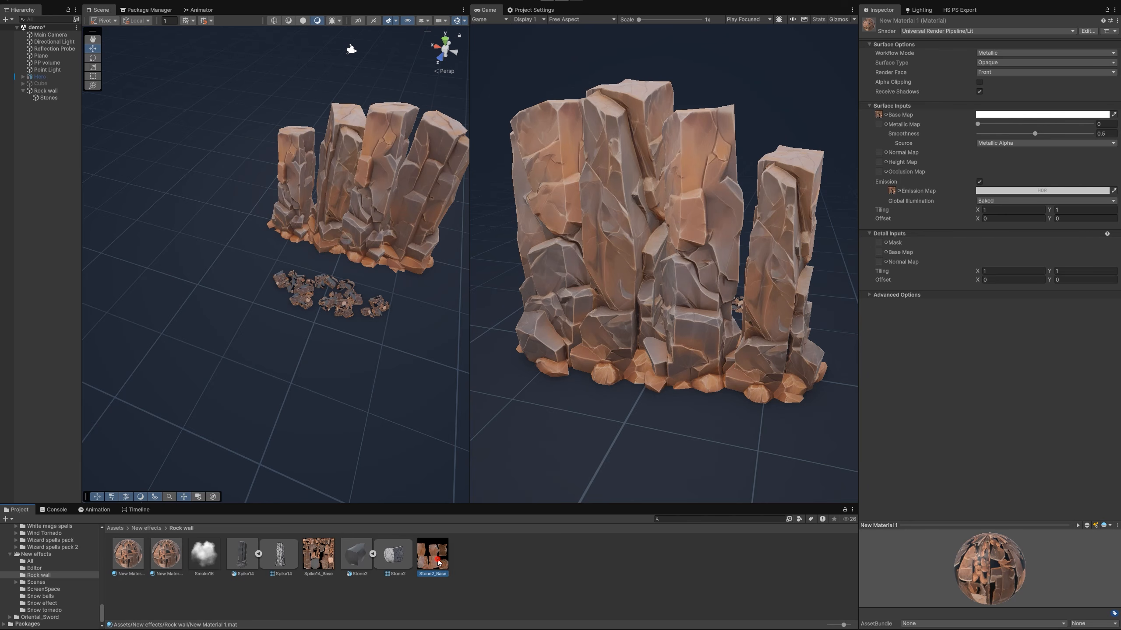
pyautogui.moveTo(882, 196); pyautogui.dragTo(891, 191)
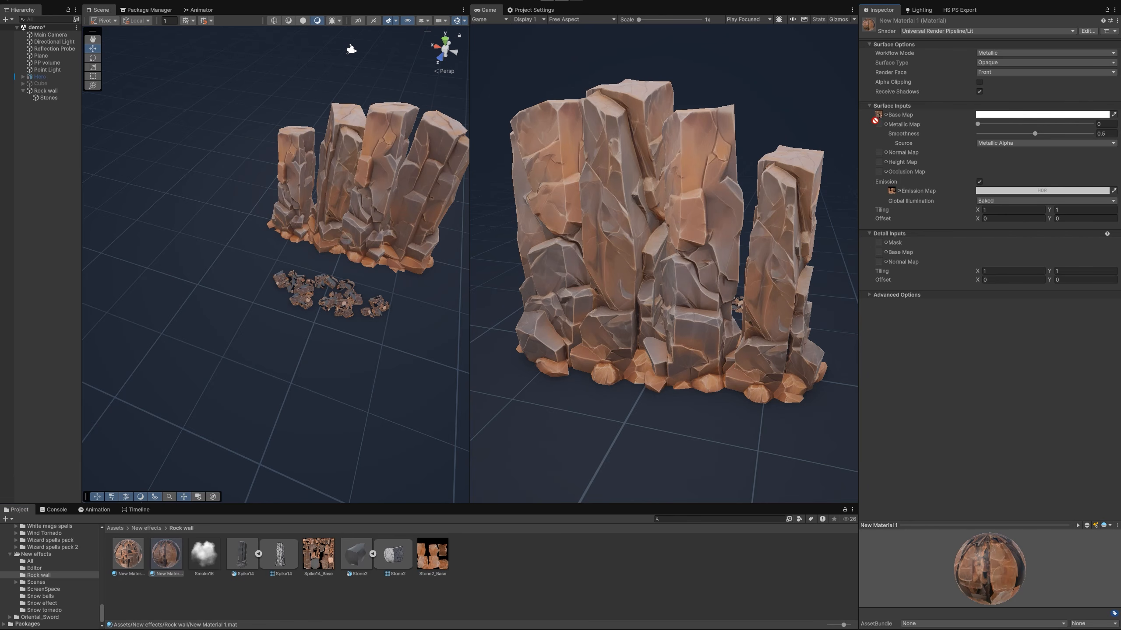
pyautogui.moveTo(875, 121); pyautogui.dragTo(878, 115)
# Assign New Material 1 to the Stones particle system's renderer
pyautogui.click(44, 98)
pyautogui.scroll(-10, 999, 529)
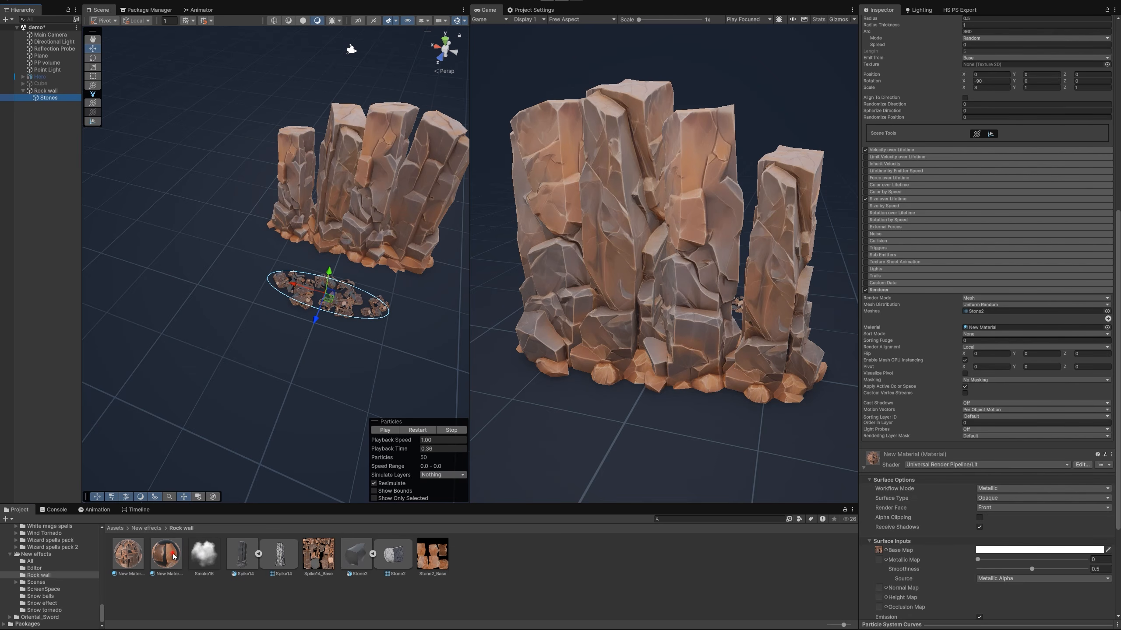
pyautogui.moveTo(979, 331); pyautogui.dragTo(979, 328)
pyautogui.keyDown('alt'); pyautogui.moveTo(396, 339); pyautogui.dragTo(353, 326); pyautogui.keyUp('alt')
pyautogui.scroll(10, 949, 370)
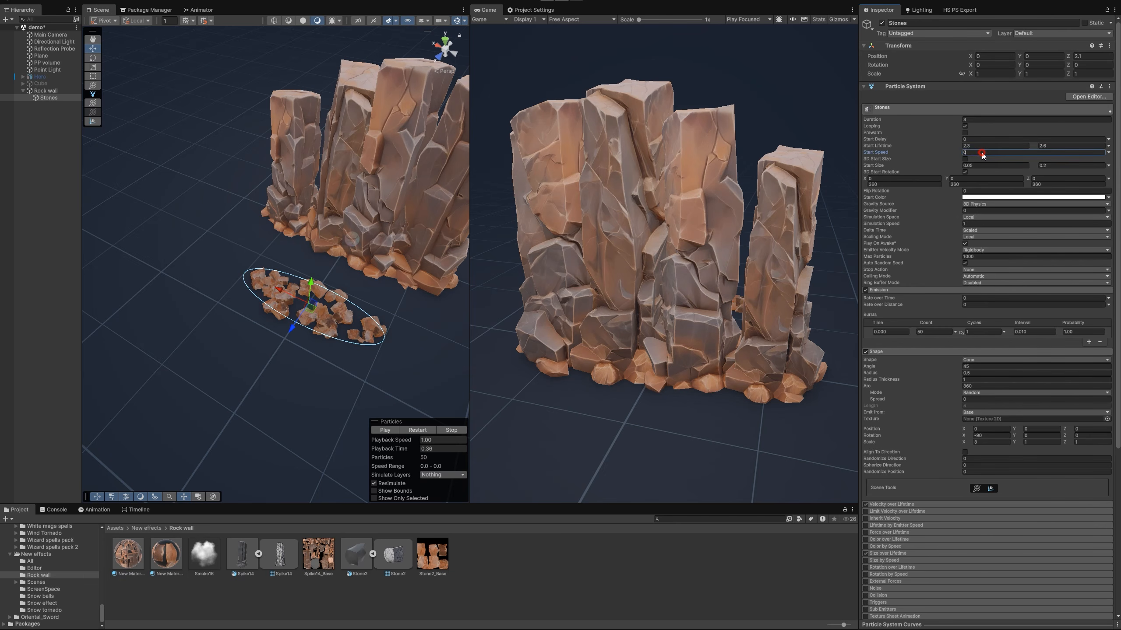
# Set the Stones start speed to a random range between 4 and 9
pyautogui.write('4')
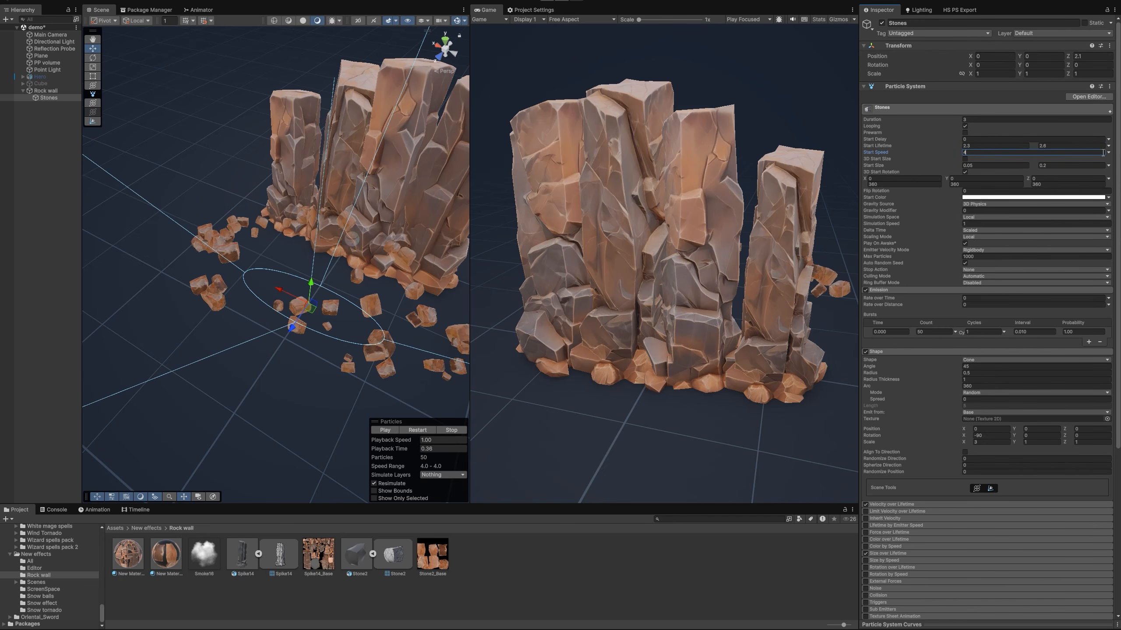
pyautogui.click(1107, 152)
pyautogui.click(1023, 184)
pyautogui.write('9')
pyautogui.scroll(-8, 425, 339)
pyautogui.moveTo(424, 339); pyautogui.dragTo(362, 340, button='middle')
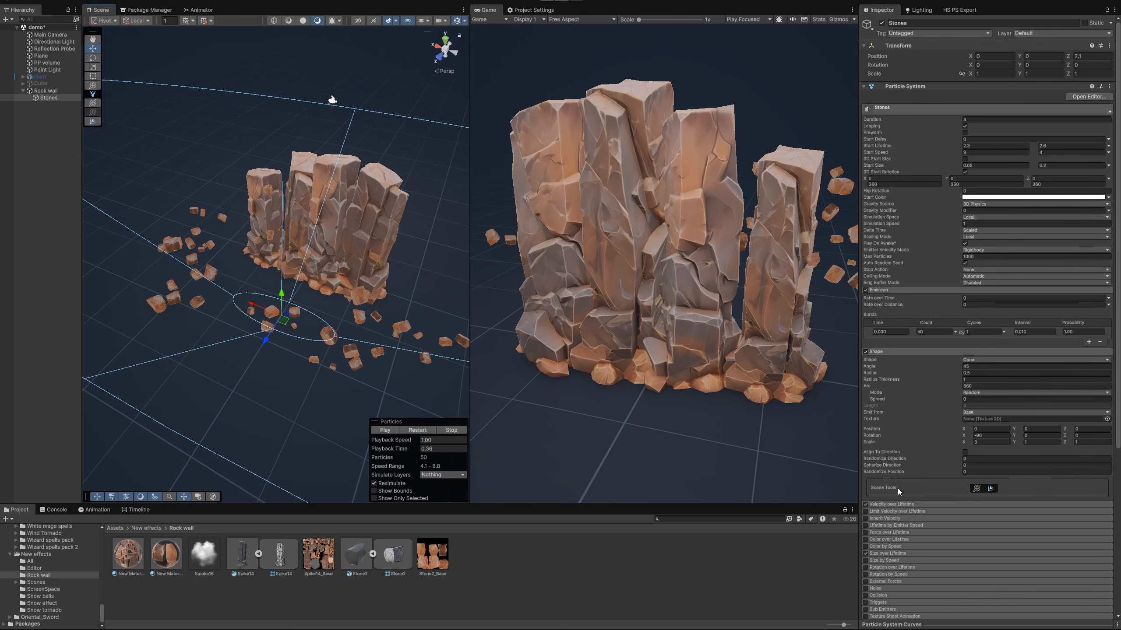
# Enable Force over Lifetime on Stones with a Y force of -20 in World space
pyautogui.scroll(-4, 900, 479)
pyautogui.click(895, 438)
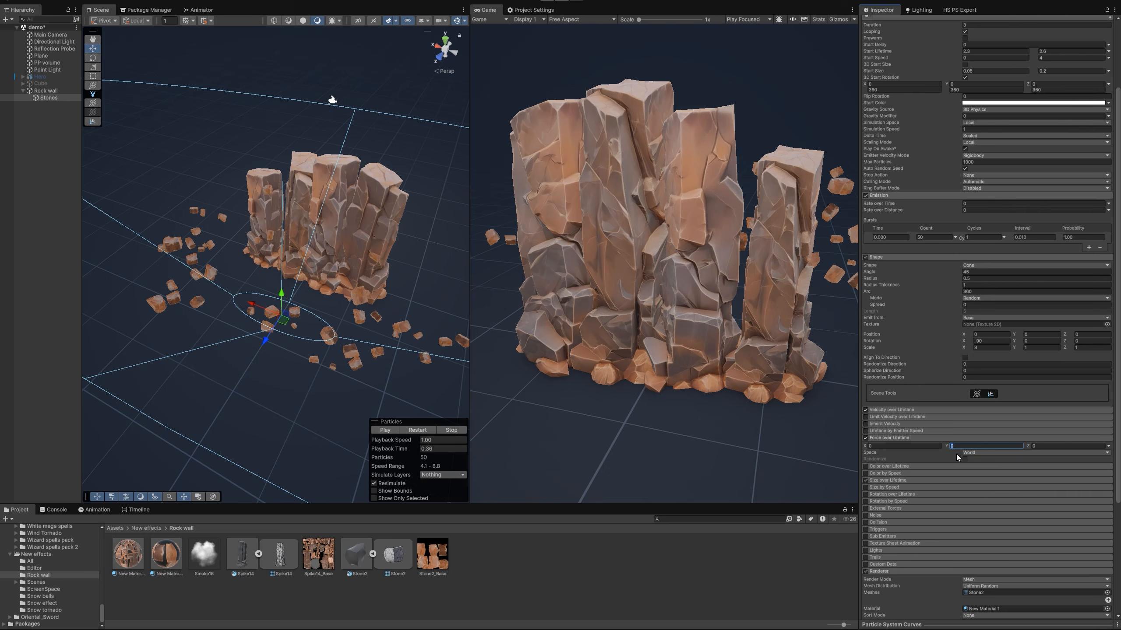
pyautogui.write('-')
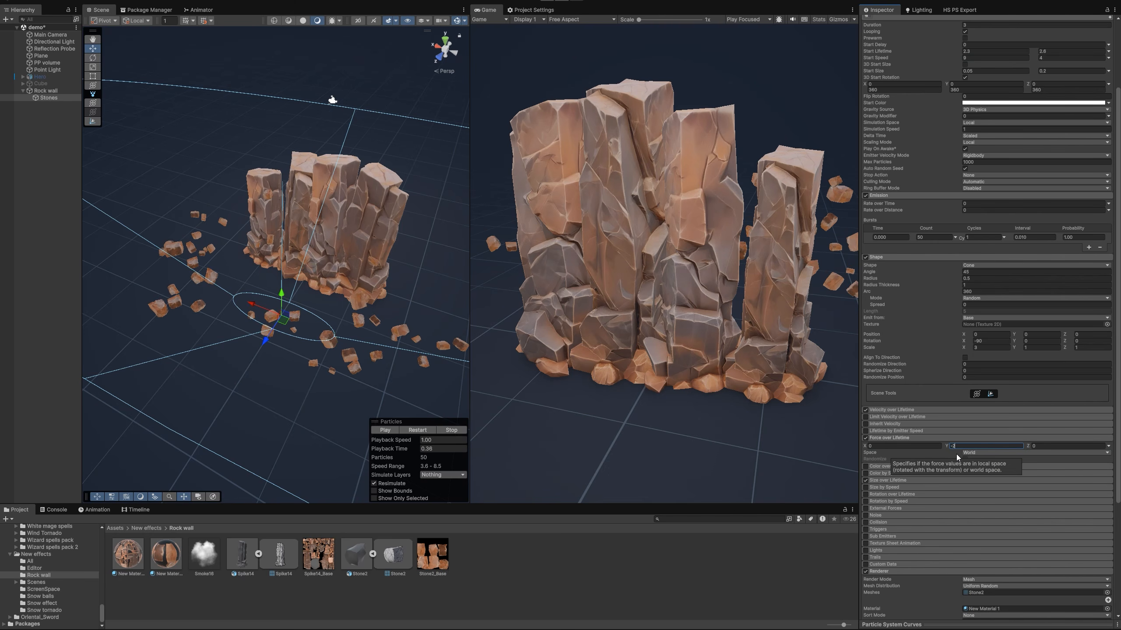
pyautogui.write('20')
# Enable World collision for the Stones particles with bounce 0.3 and dampen 0.4
pyautogui.scroll(-5, 905, 438)
pyautogui.click(865, 427)
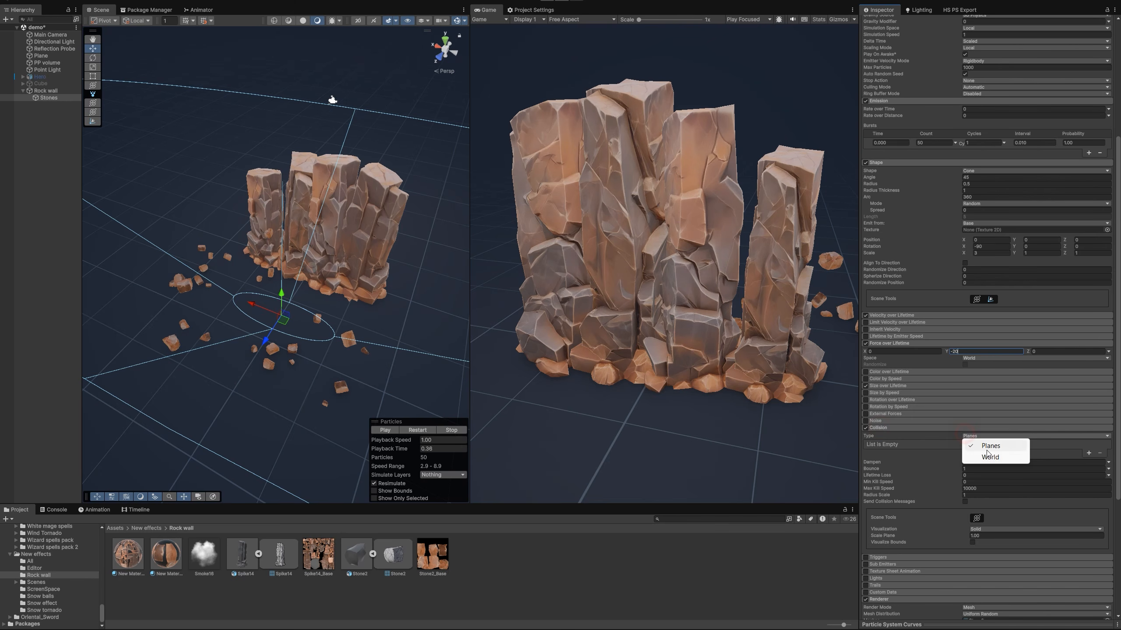
pyautogui.click(989, 457)
pyautogui.click(966, 456)
pyautogui.write('0.3')
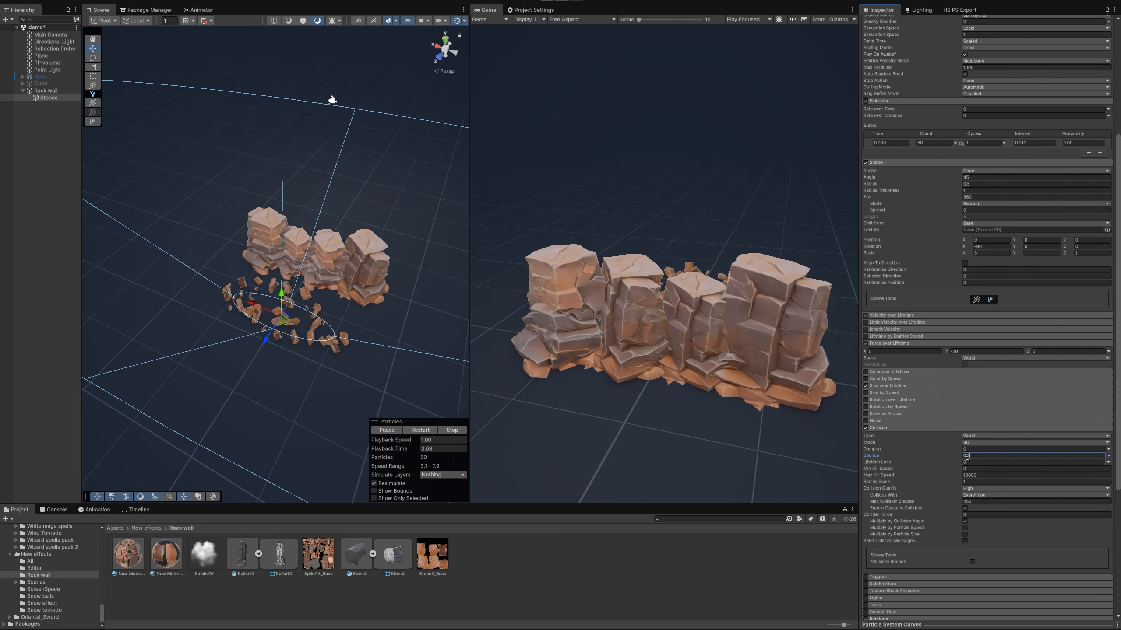
pyautogui.click(967, 450)
pyautogui.write('0.4')
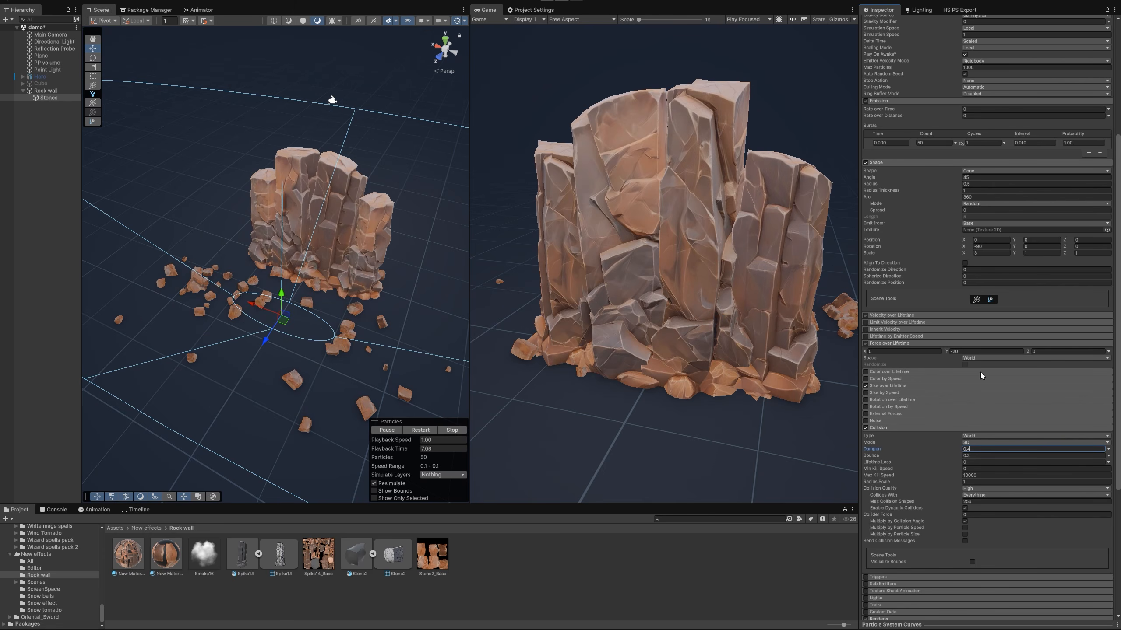
# Set the Stones object's Z position to 0 and collapse its Force over Lifetime settings
pyautogui.scroll(7, 1020, 285)
pyautogui.click(1085, 57)
pyautogui.write('0')
pyautogui.press('Return')
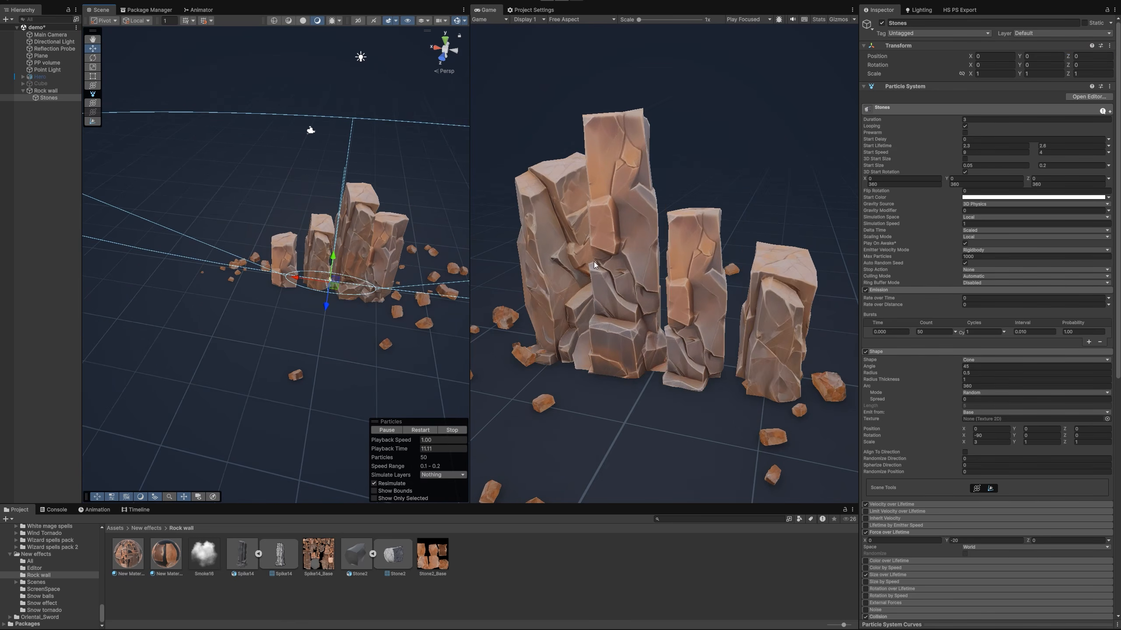
pyautogui.moveTo(371, 267); pyautogui.dragTo(314, 272, button='right')
pyautogui.click(878, 532)
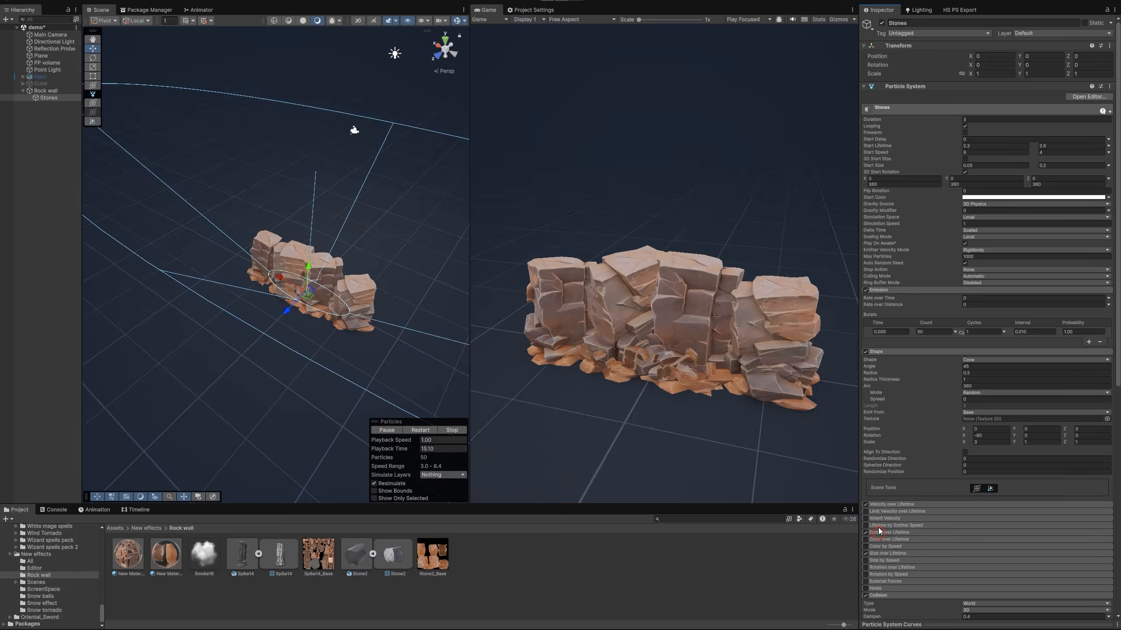
# Enable Limit Velocity over Lifetime with speed 0, a small dampen value, and Multiply by Size and Multiply by Velocity off
pyautogui.click(865, 512)
pyautogui.click(884, 512)
pyautogui.click(964, 546)
pyautogui.click(964, 552)
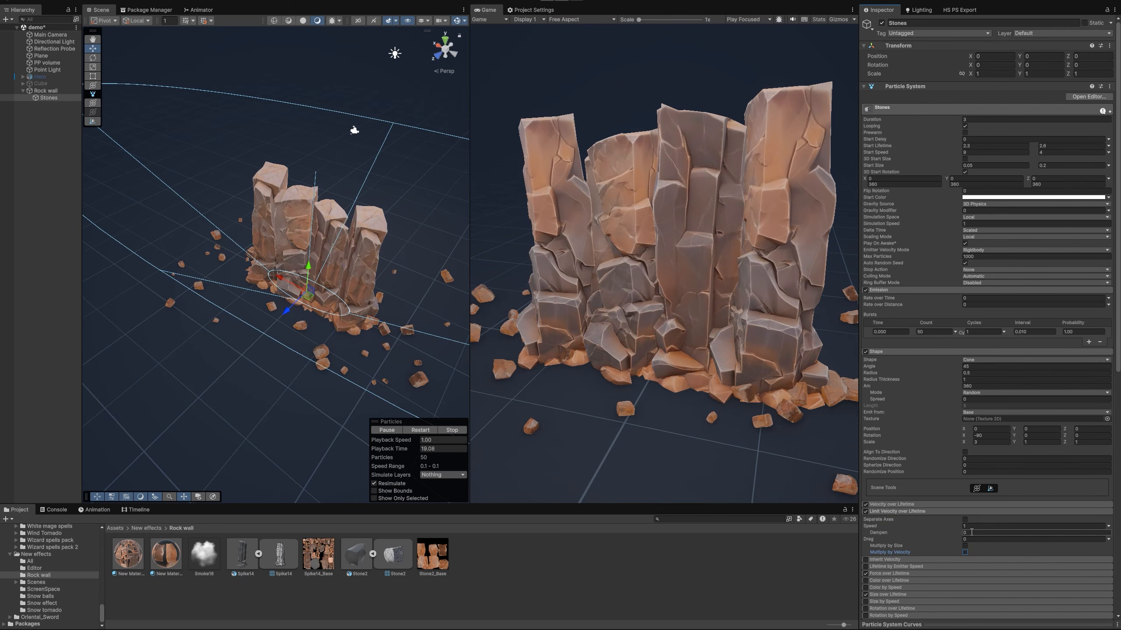
pyautogui.write('0.01')
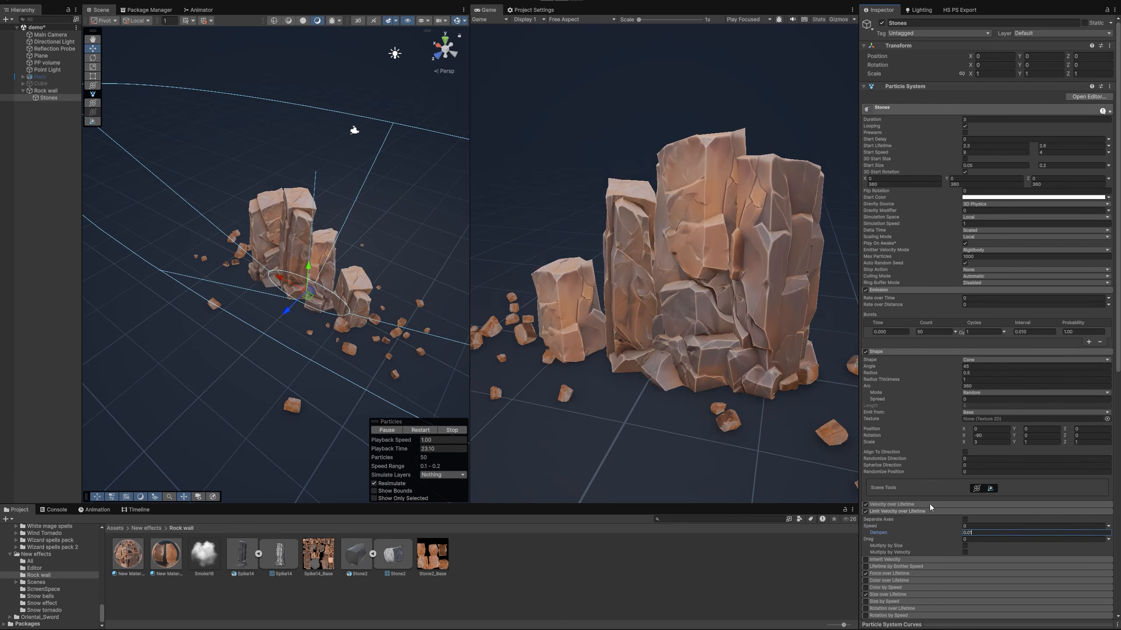
pyautogui.click(909, 511)
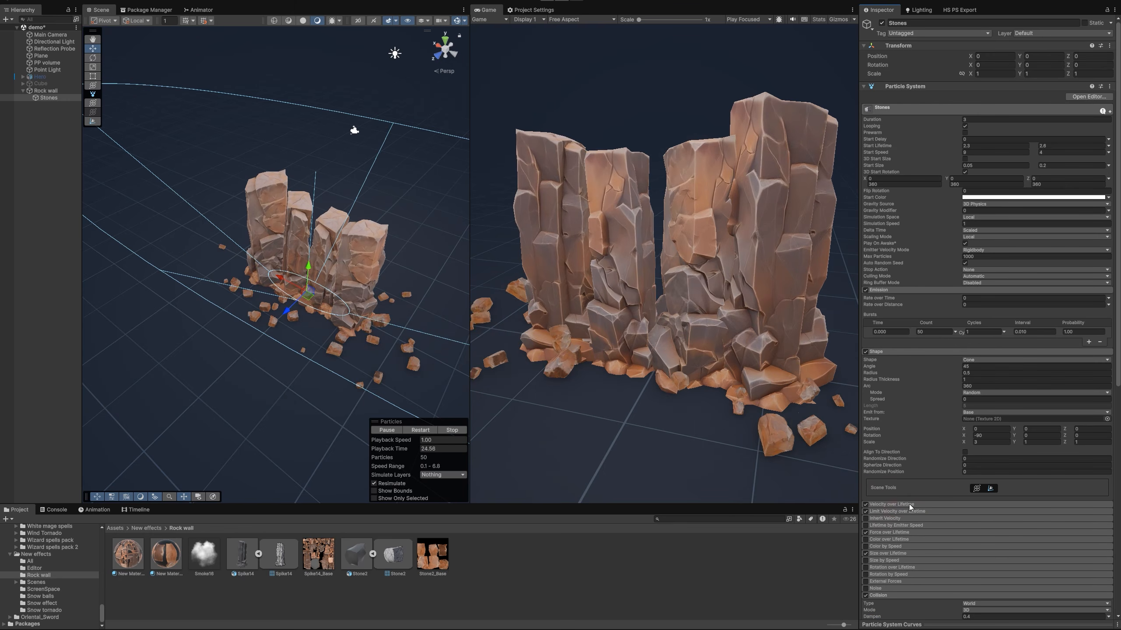
# Disable Velocity over Lifetime on the Stones particle system and check the stones' motion in the scene
pyautogui.click(867, 505)
pyautogui.click(866, 505)
pyautogui.click(885, 507)
pyautogui.moveTo(359, 322); pyautogui.dragTo(420, 330, button='right')
pyautogui.moveTo(367, 280)
pyautogui.keyDown('alt'); pyautogui.mouseDown()
pyautogui.moveTo(313, 272)
pyautogui.moveTo(375, 265)
pyautogui.mouseUp(); pyautogui.keyUp('alt')
pyautogui.moveTo(409, 282); pyautogui.dragTo(429, 279, button='right')
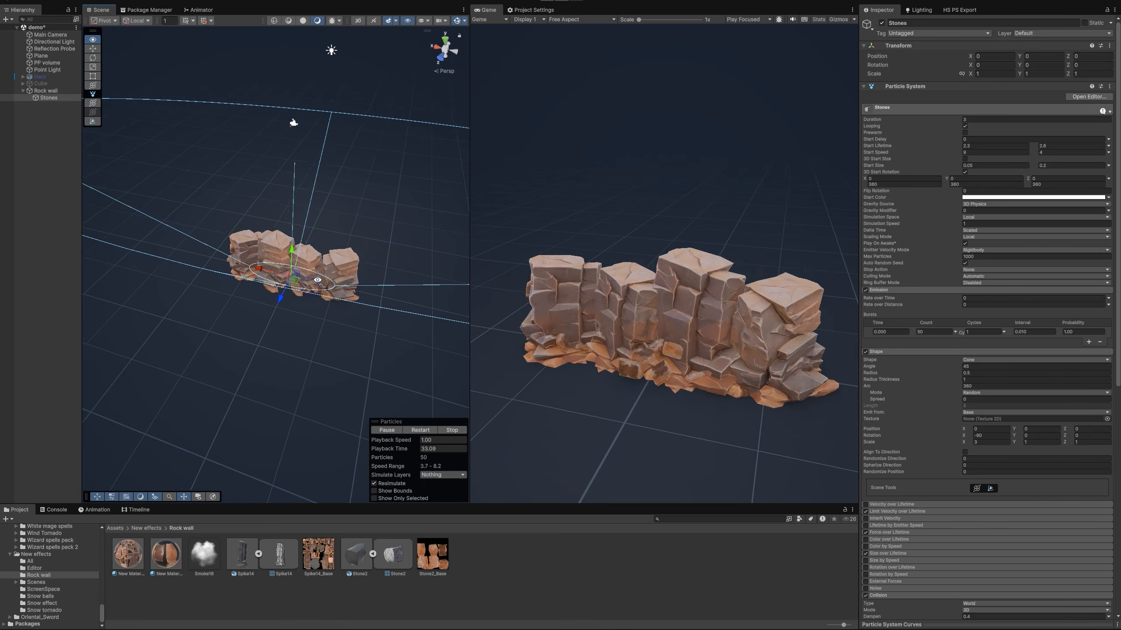
# Collapse the Shape and Collision settings and hide the gizmos in the scene view
pyautogui.scroll(-3, 981, 449)
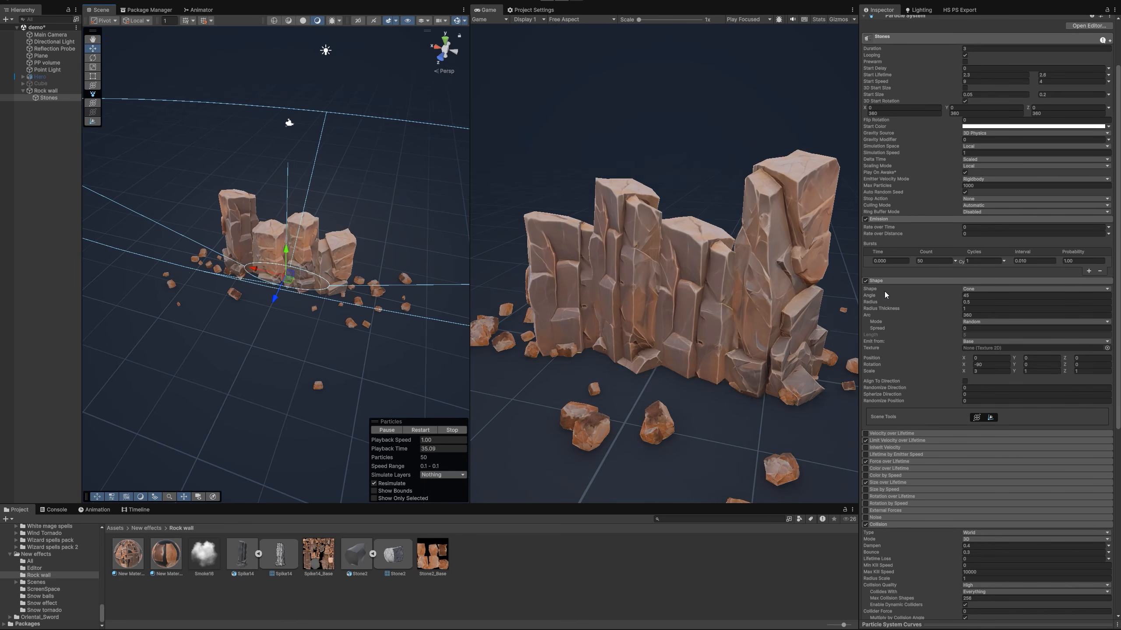
pyautogui.click(876, 281)
pyautogui.click(456, 20)
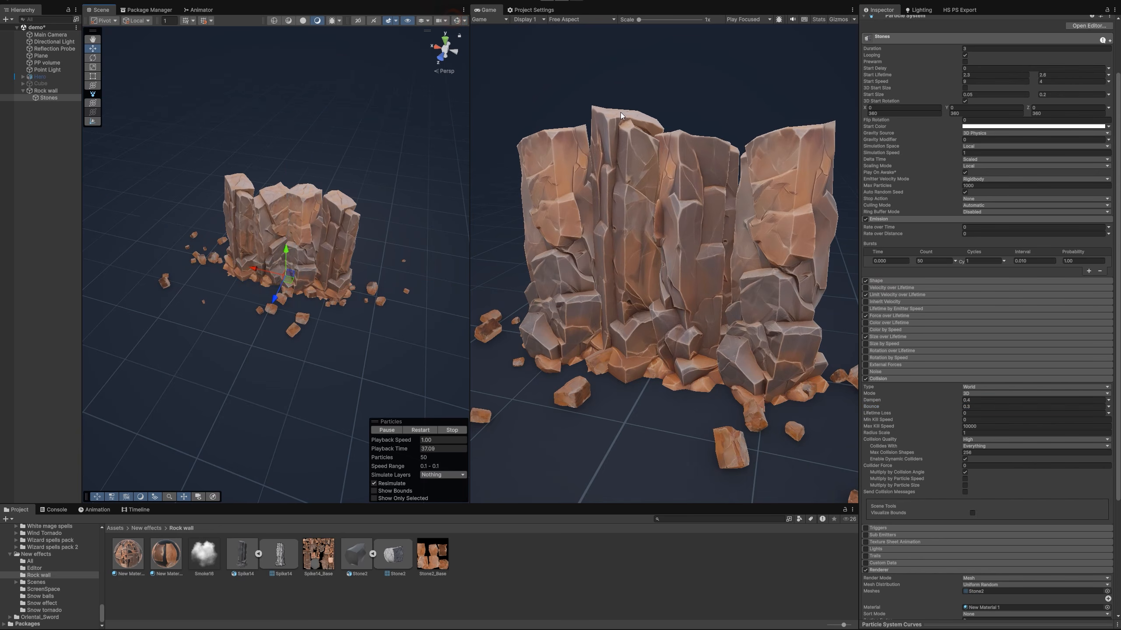
pyautogui.click(878, 379)
# Turn off Separate Axes in Stones' Size over Lifetime and shape a curve rising from 0 to 1, then falling to 0
pyautogui.click(878, 337)
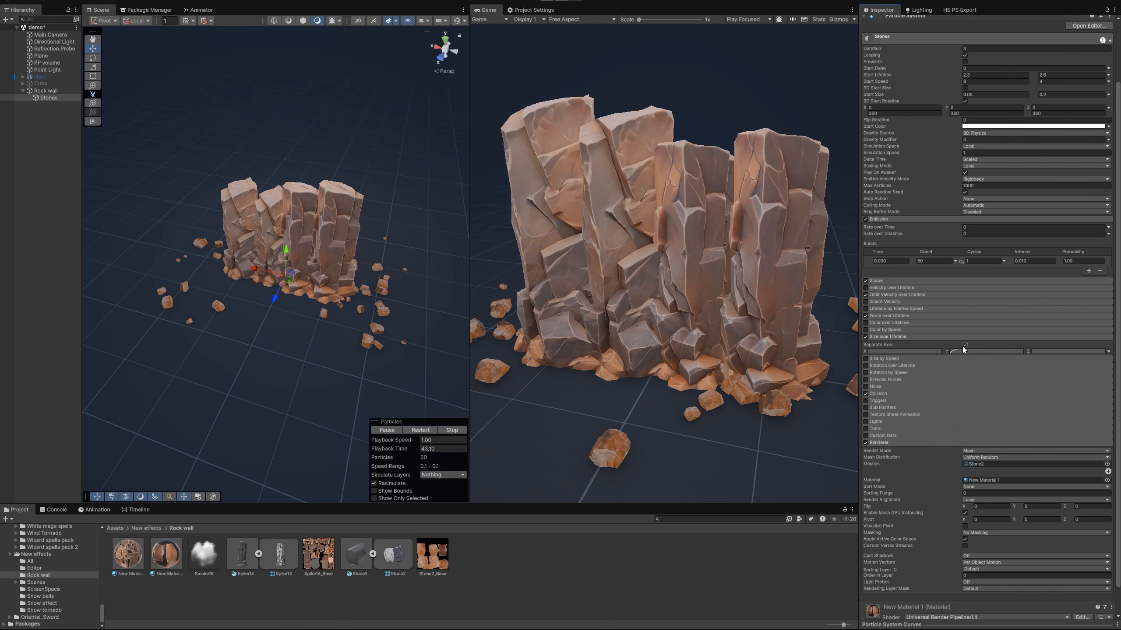
pyautogui.click(979, 351)
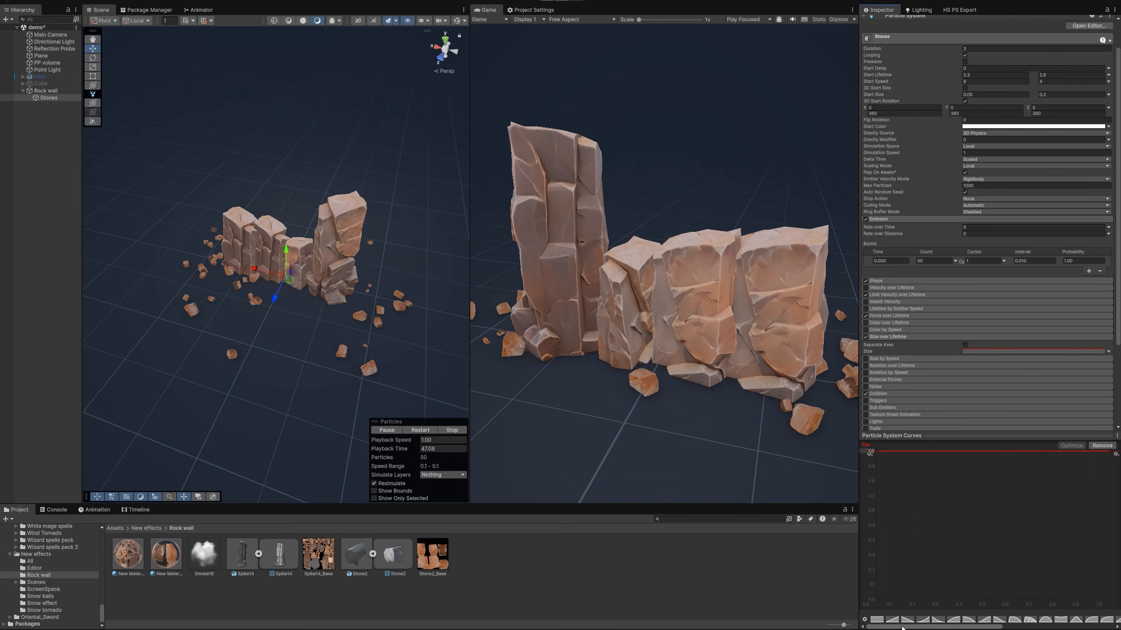
pyautogui.click(968, 621)
pyautogui.moveTo(877, 452); pyautogui.dragTo(877, 599)
pyautogui.doubleClick(879, 452)
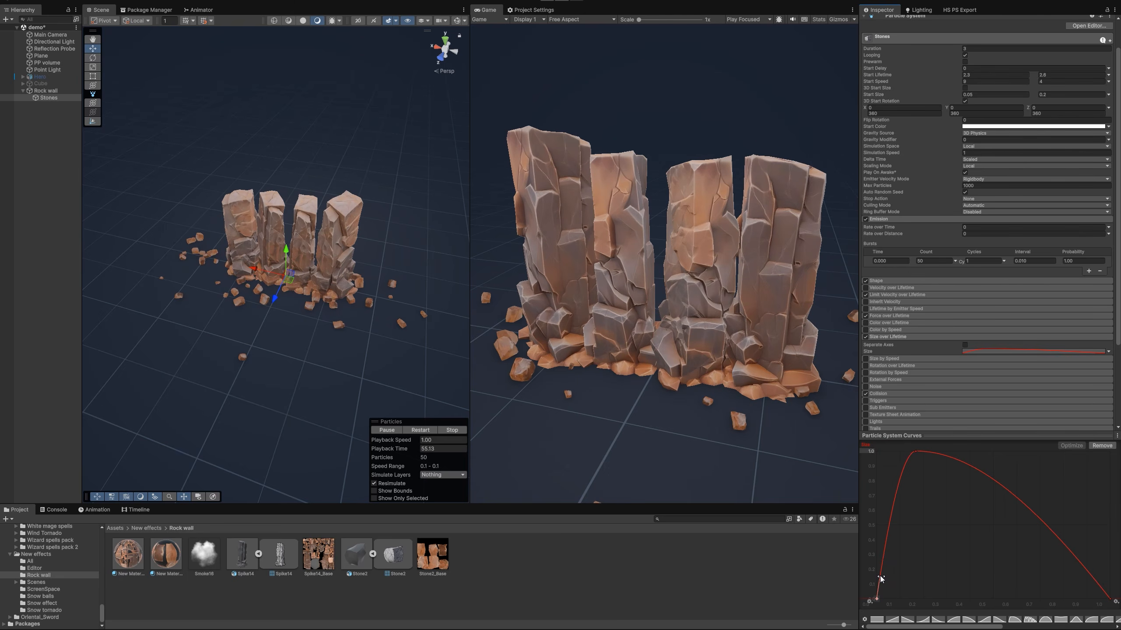
# Add a full-size key at about 0.75 on the size curve and move the rise's end key to about 0.1
pyautogui.doubleClick(1016, 496)
pyautogui.moveTo(1031, 510); pyautogui.dragTo(1041, 498)
pyautogui.click(1017, 497)
pyautogui.moveTo(1041, 455); pyautogui.dragTo(1054, 448)
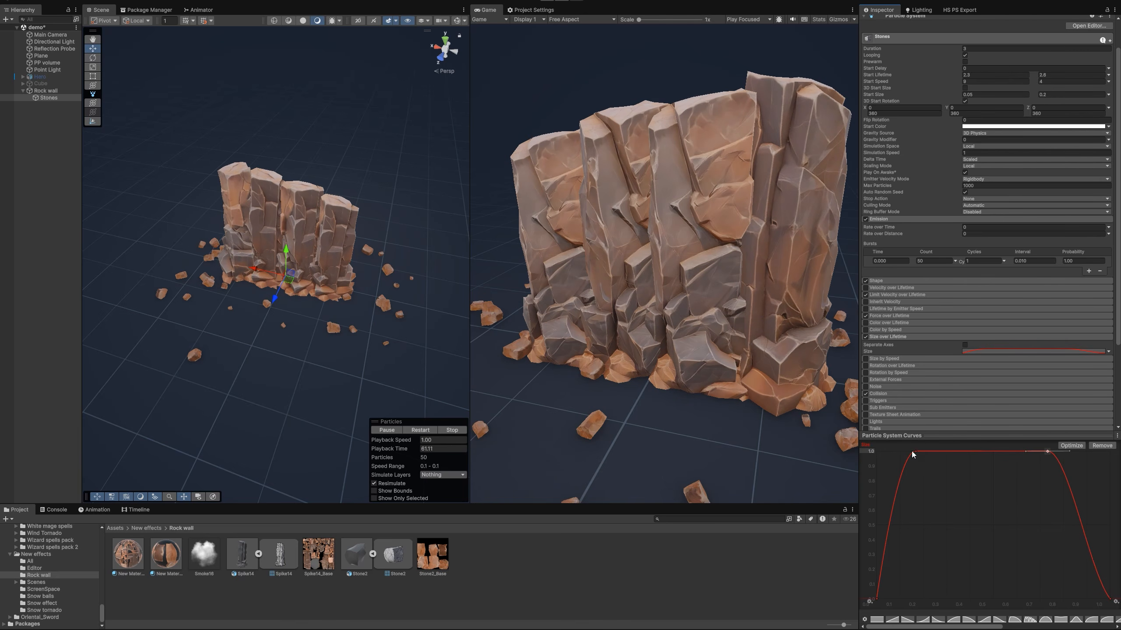
pyautogui.moveTo(907, 450); pyautogui.dragTo(903, 450)
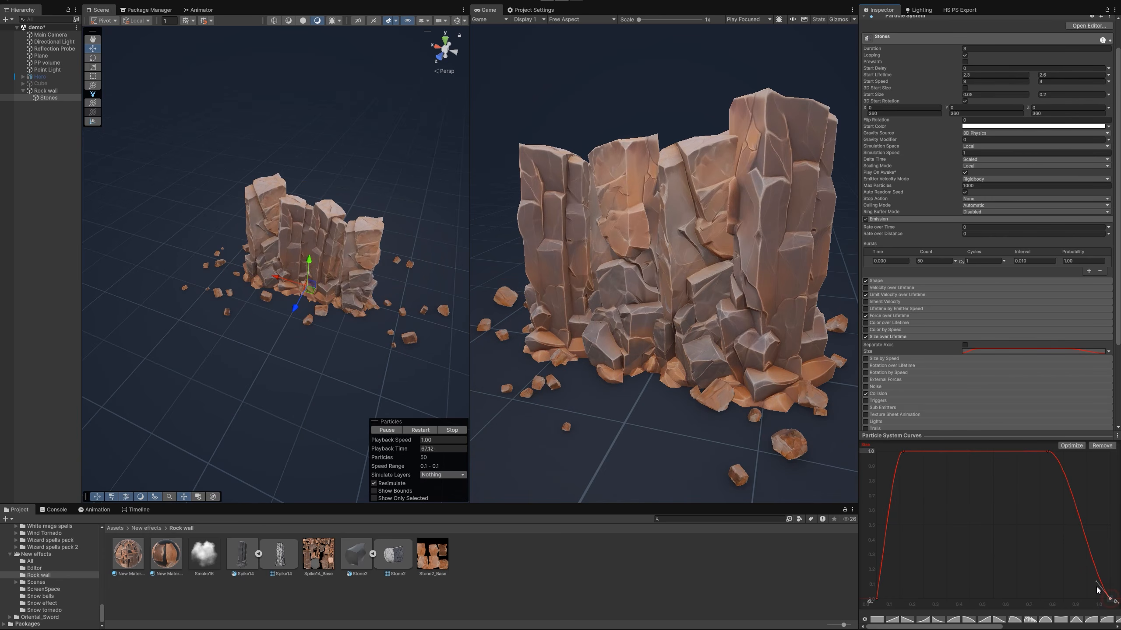
pyautogui.click(961, 434)
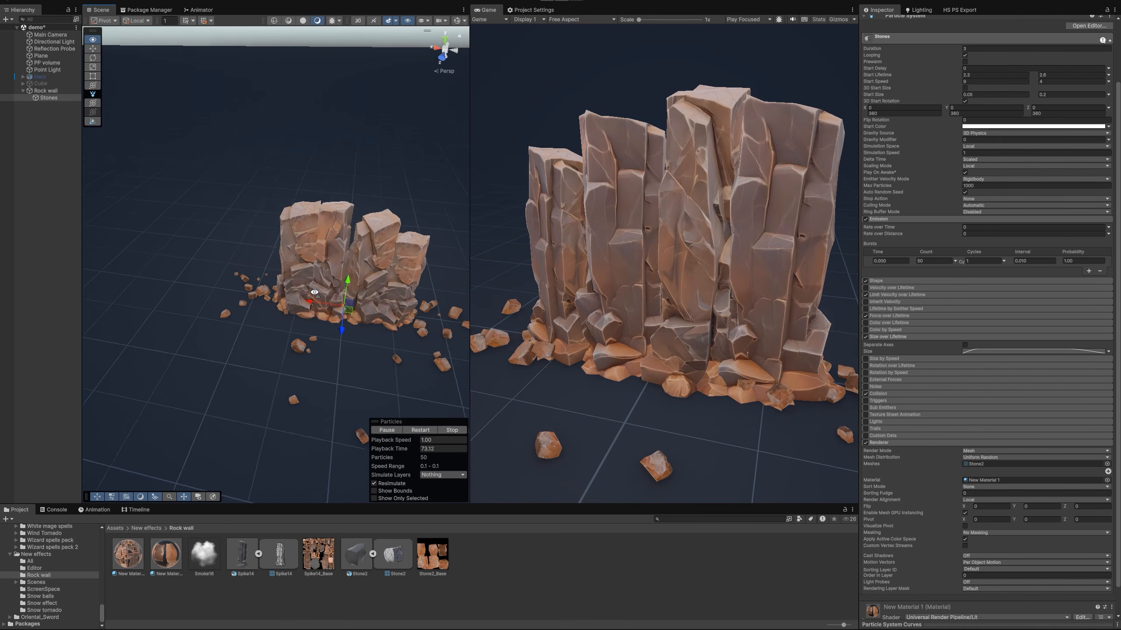
# Duplicate the Stones particle system under Rock wall and rename the copy Smoke
pyautogui.moveTo(325, 295); pyautogui.dragTo(294, 295, button='right')
pyautogui.click(37, 113)
pyautogui.click(50, 99)
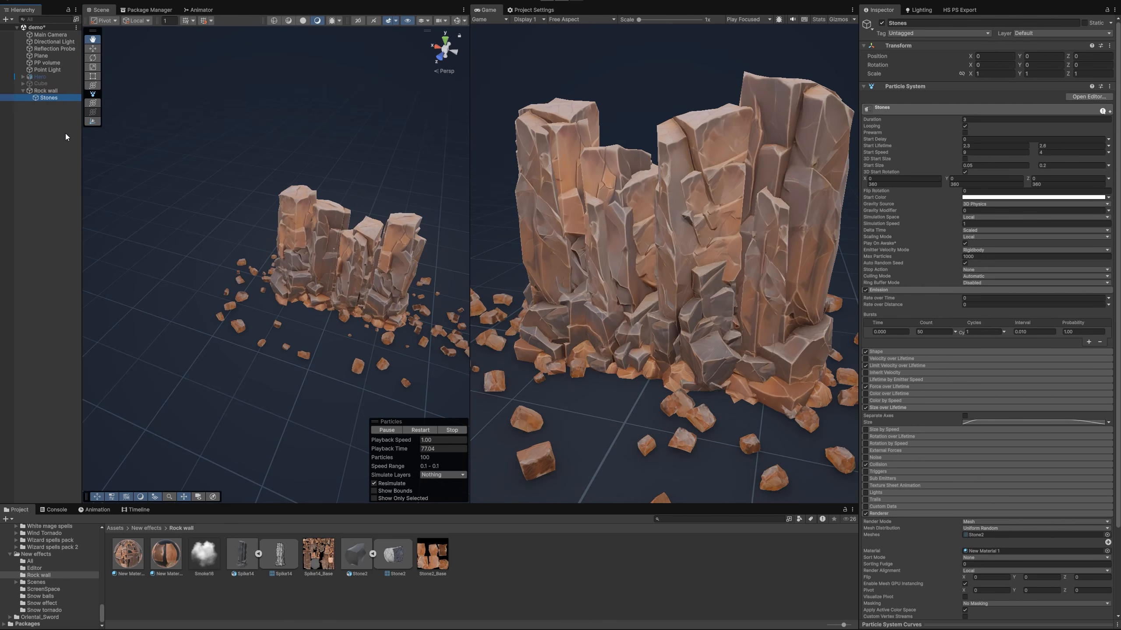
pyautogui.hotkey('ctrl', 'd')
pyautogui.click(53, 105)
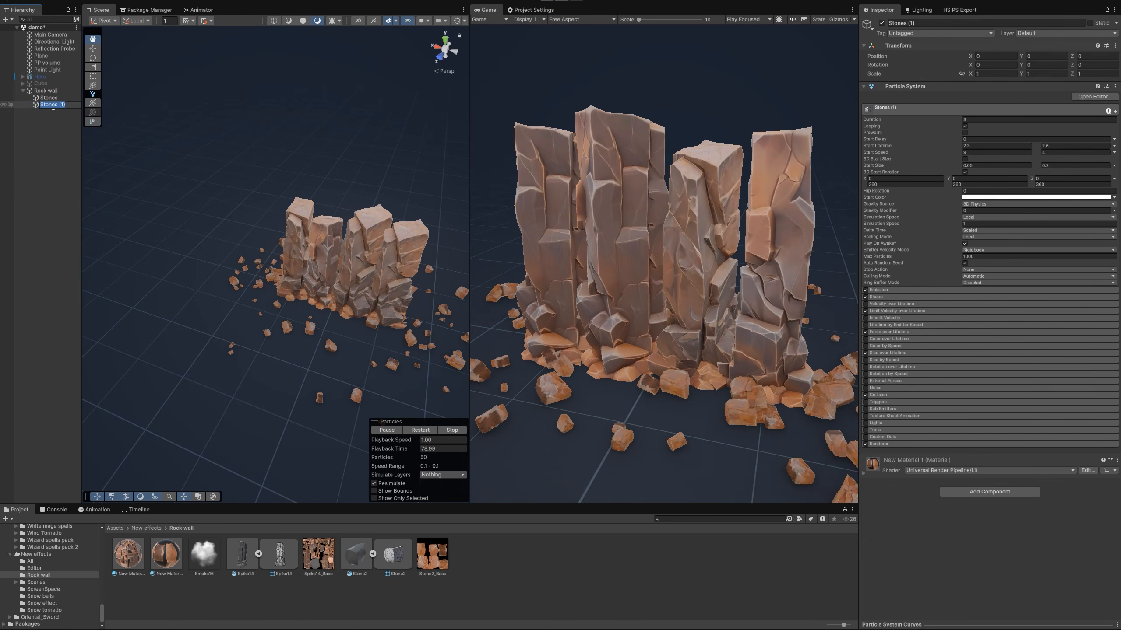
pyautogui.write('Smoke')
pyautogui.press('Return')
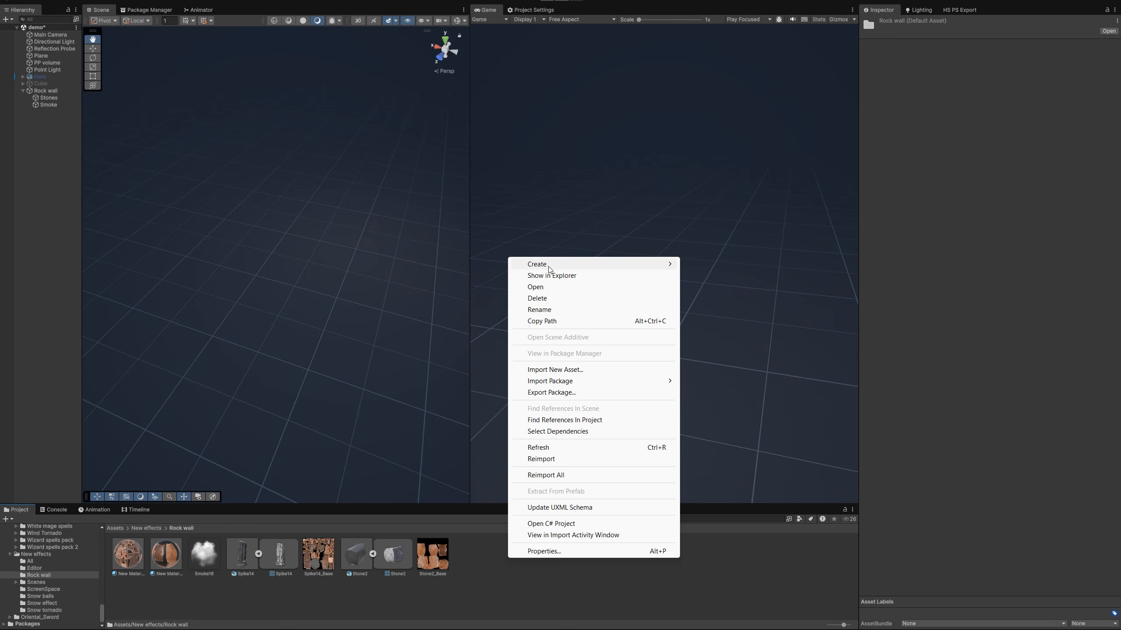
# Create a new material in the Rock wall folder using the Universal Render Pipeline/Particles/Unlit shader
pyautogui.moveTo(538, 264)
pyautogui.click(707, 273)
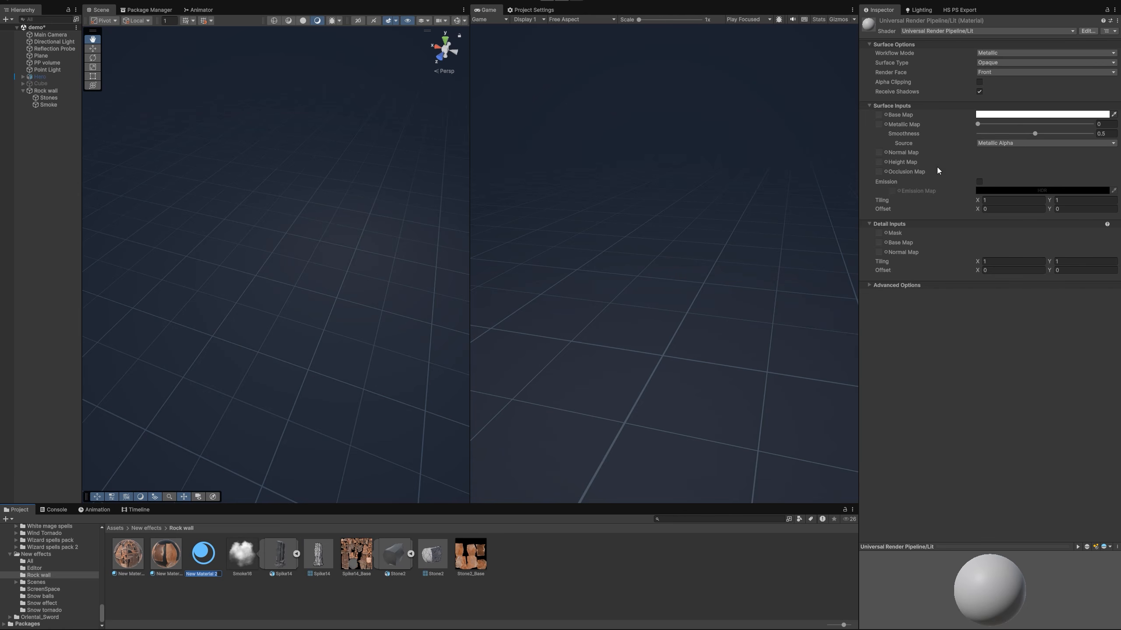
pyautogui.click(943, 33)
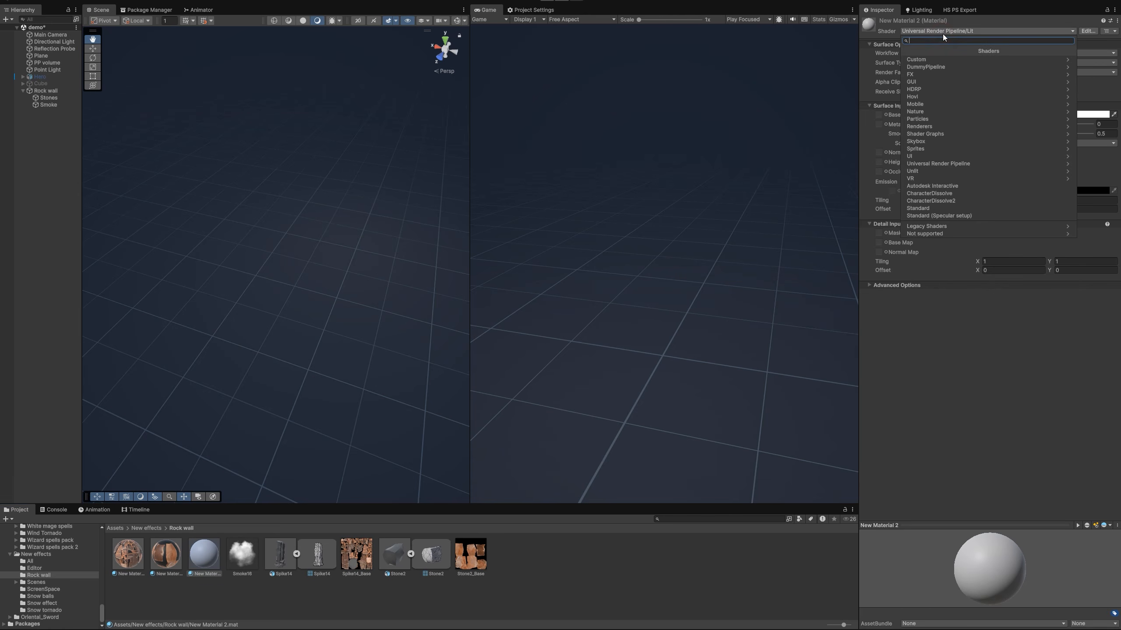
pyautogui.click(940, 163)
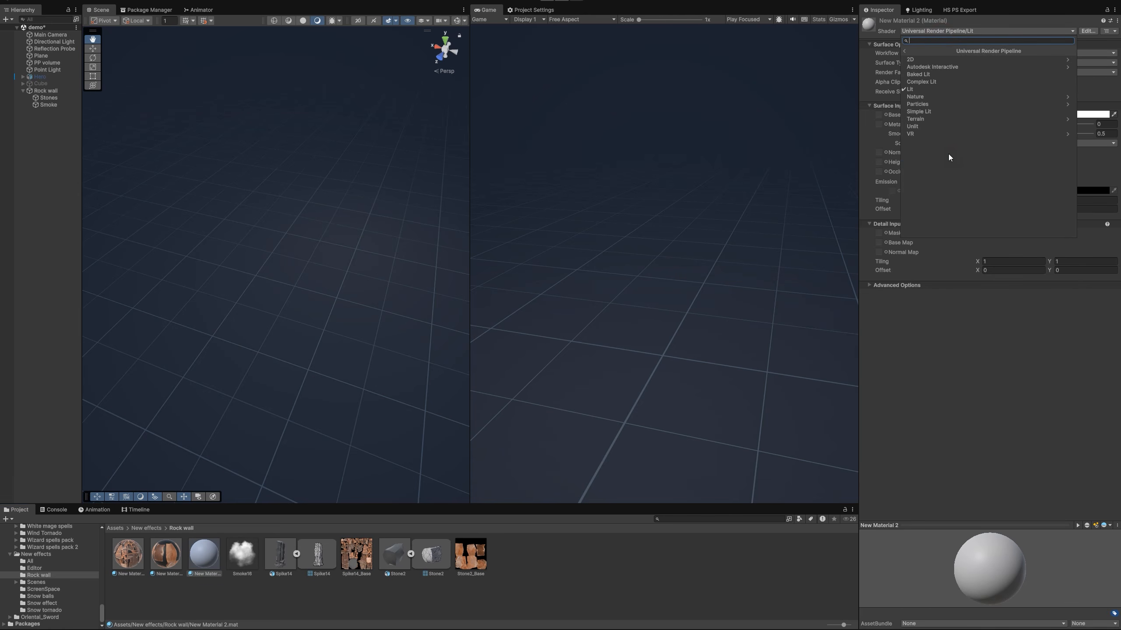
pyautogui.click(926, 106)
pyautogui.click(937, 75)
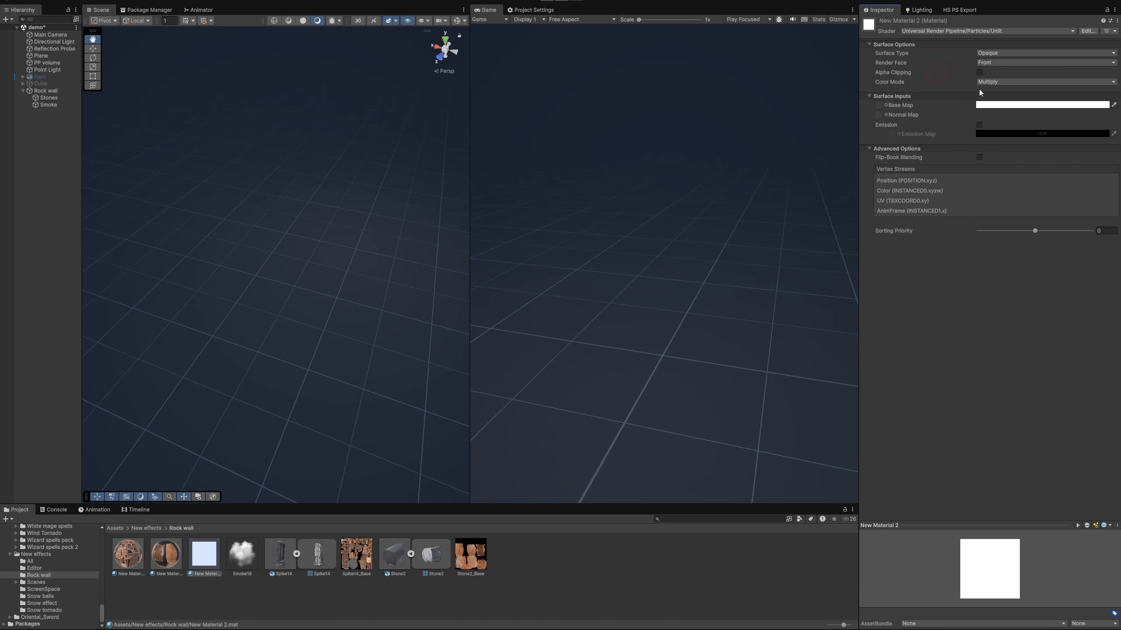
# Set New Material 2 to Transparent with Render Face Both and assign the smoke texture as its Base Map
pyautogui.click(1012, 76)
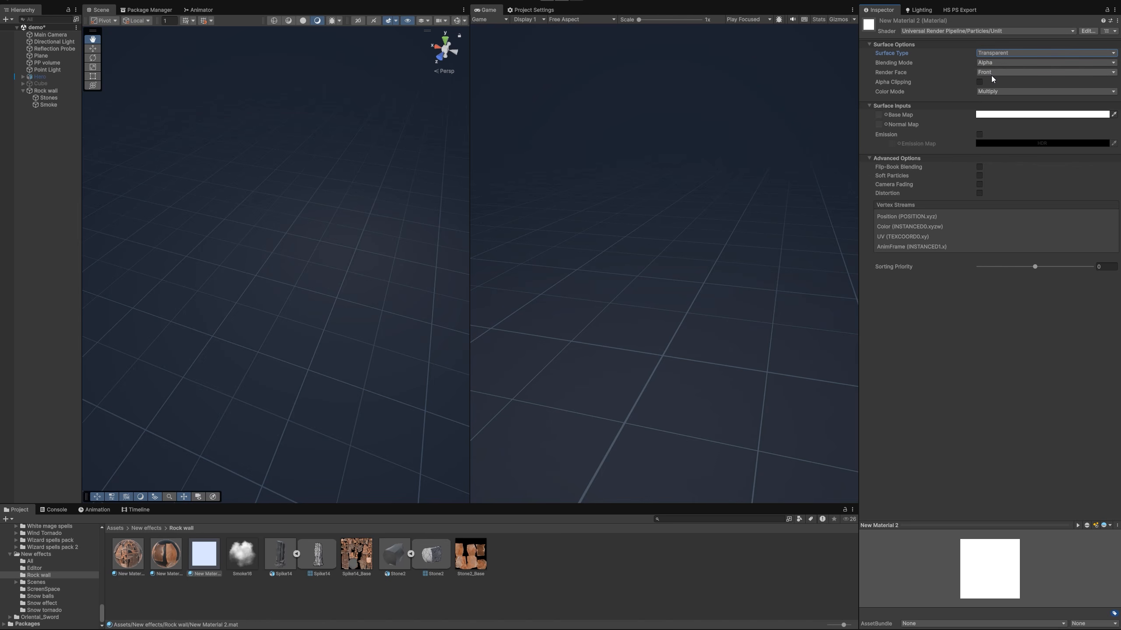
pyautogui.click(992, 74)
pyautogui.click(1006, 83)
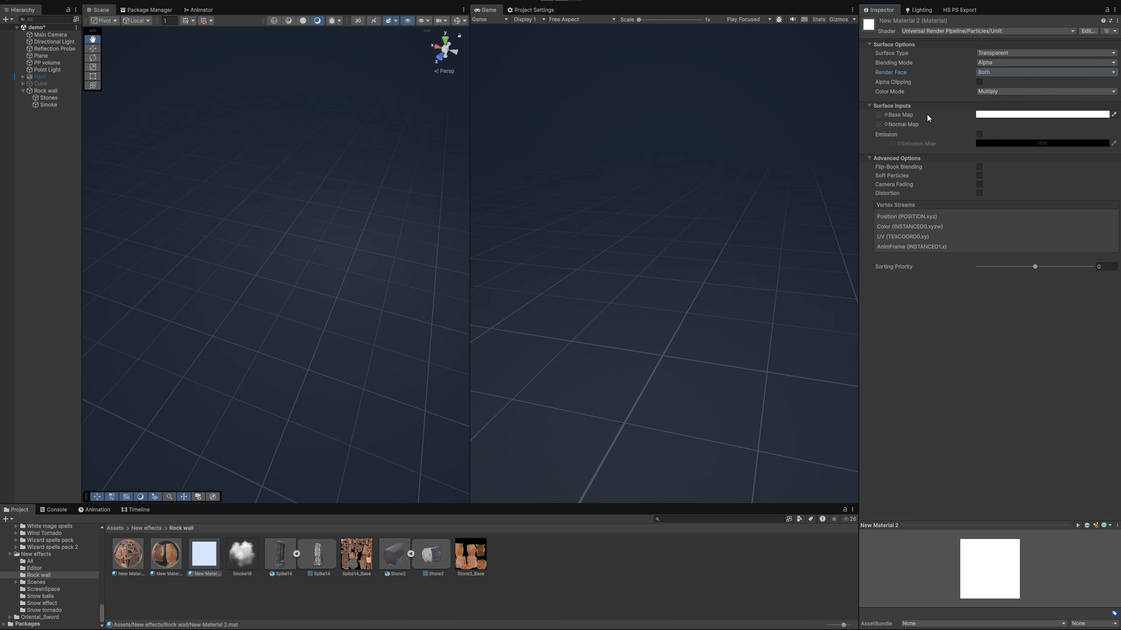
pyautogui.moveTo(204, 555); pyautogui.dragTo(879, 117)
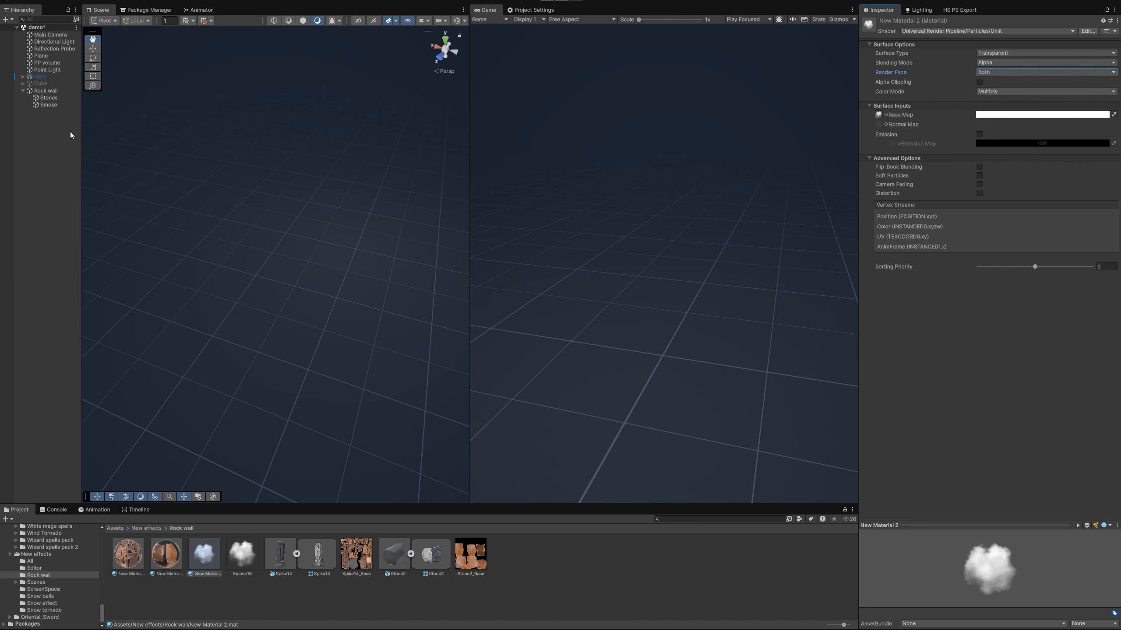
# Assign New Material 2 to the Smoke particle system's renderer
pyautogui.click(48, 105)
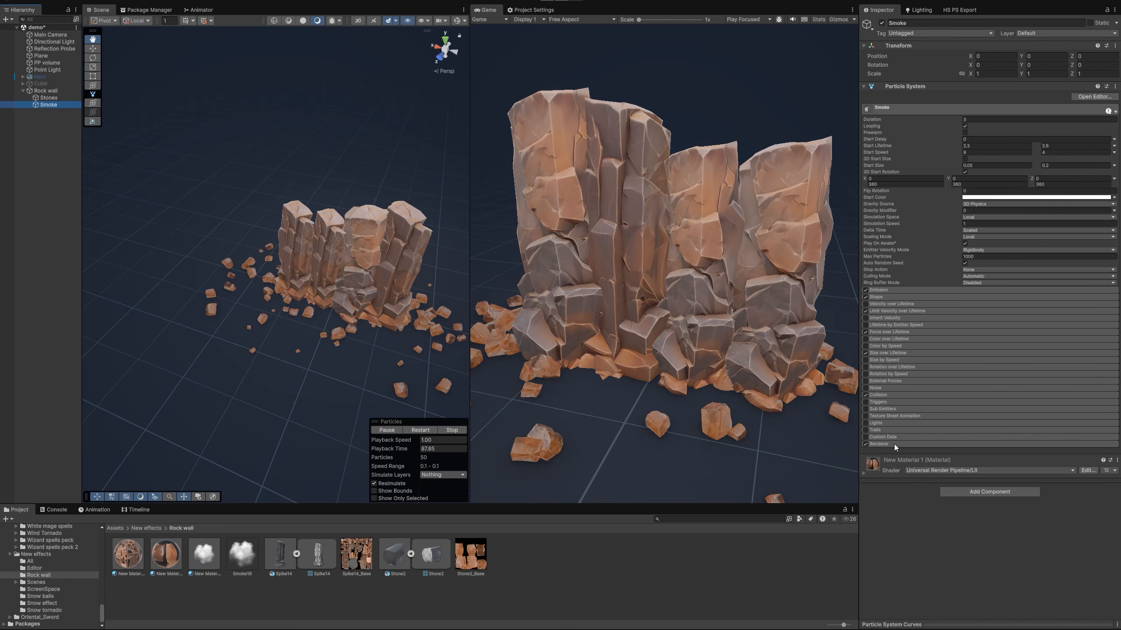
pyautogui.click(896, 444)
pyautogui.scroll(-3, 991, 452)
pyautogui.moveTo(208, 557); pyautogui.dragTo(987, 451)
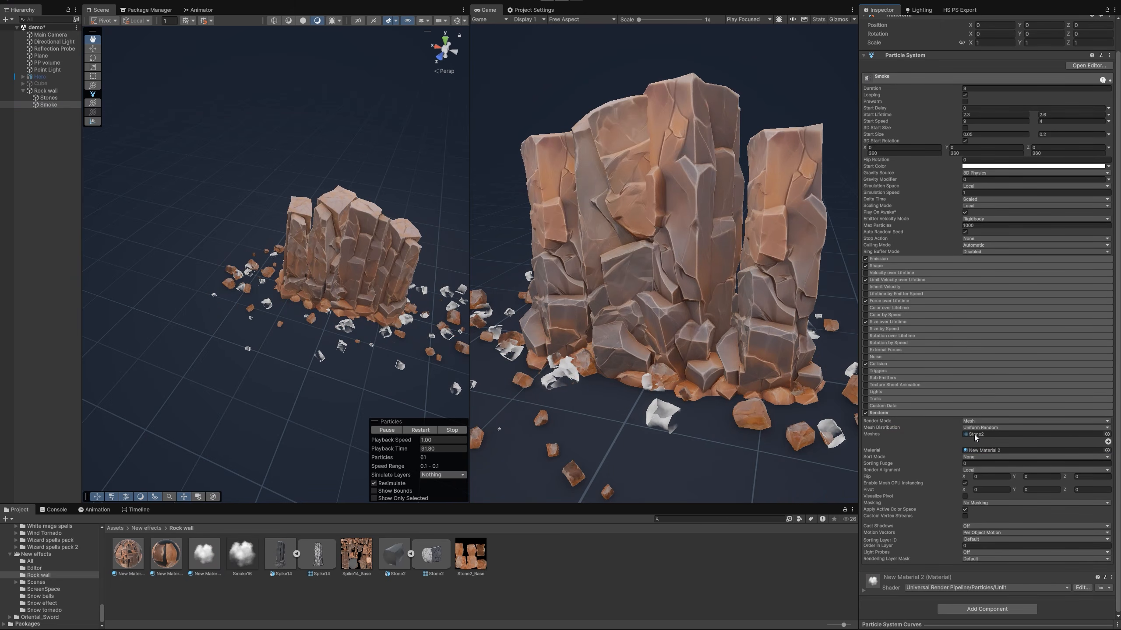
# Switch the Smoke renderer to Billboard mode with its Render Alignment set to View
pyautogui.click(1037, 421)
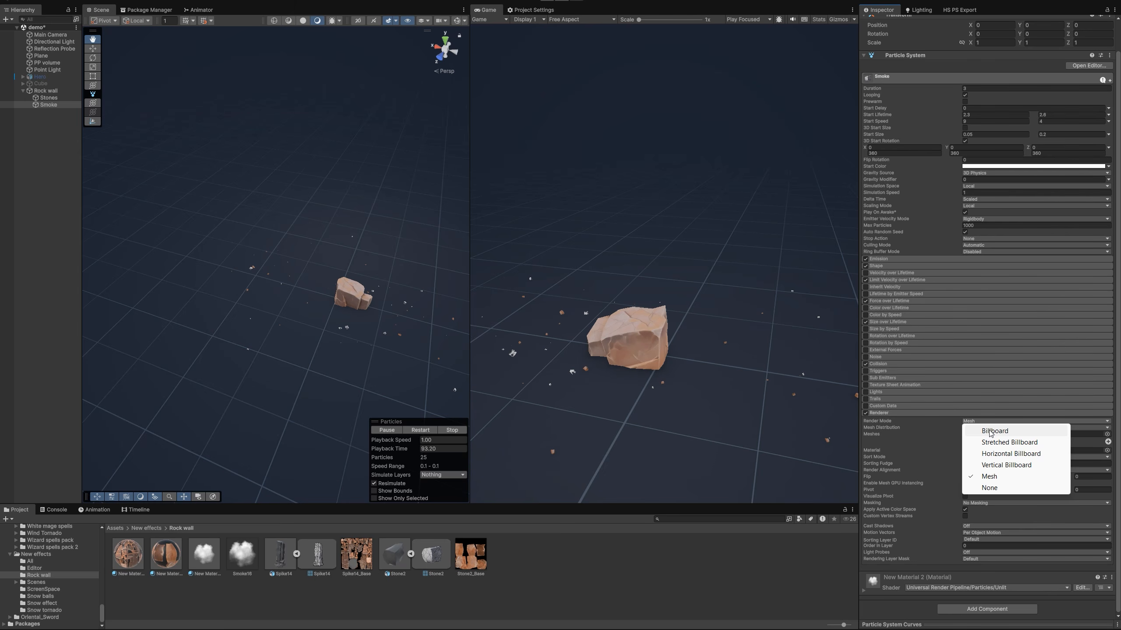
pyautogui.click(993, 431)
pyautogui.click(978, 467)
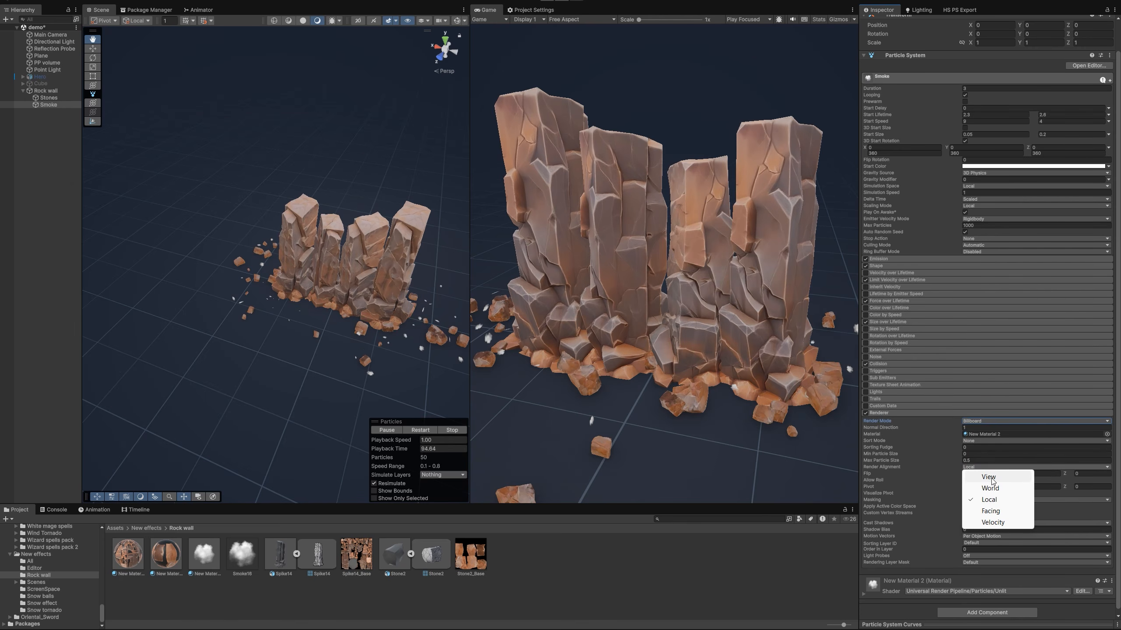
pyautogui.click(988, 477)
# Set the Smoke Start Size to range from 2 to 3, replay the particle preview and pause it
pyautogui.scroll(1, 1002, 416)
pyautogui.click(985, 165)
pyautogui.write('2')
pyautogui.press('Tab')
pyautogui.write('3')
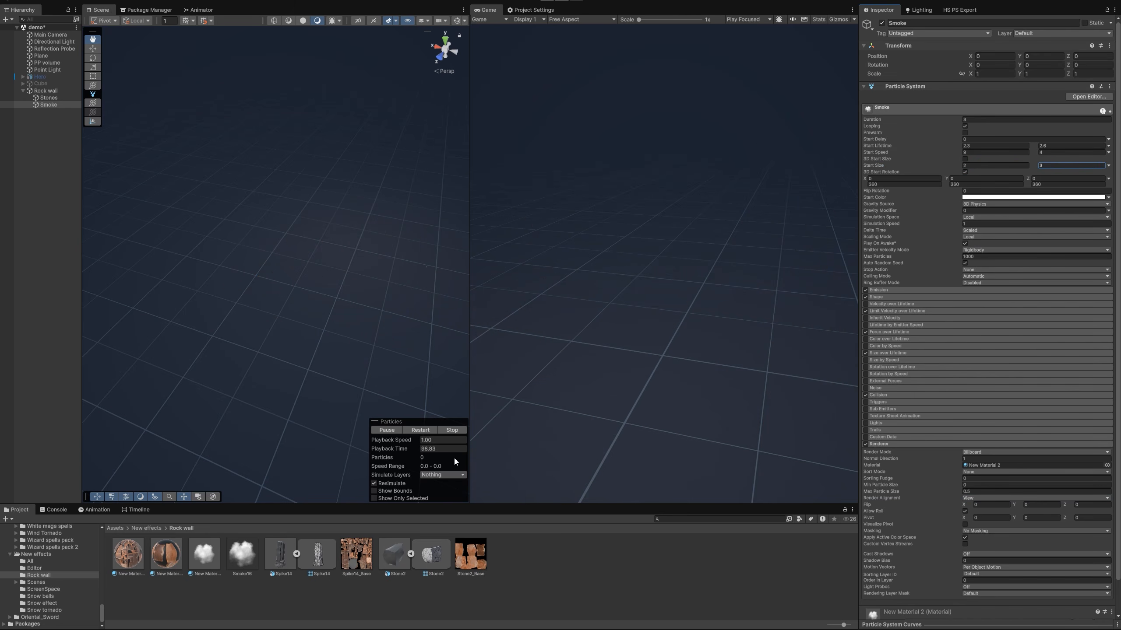
pyautogui.click(422, 431)
pyautogui.click(388, 431)
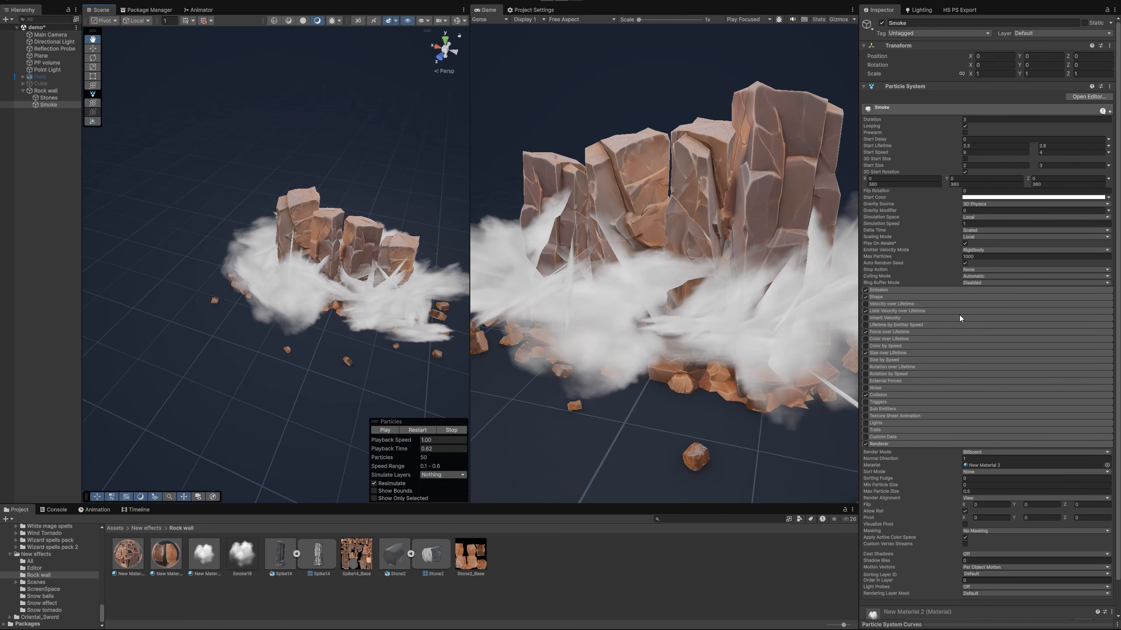
# Disable 3D Start Rotation on Smoke and set its Start Speed to range from 2 to 3, checking a paused replay
pyautogui.click(965, 171)
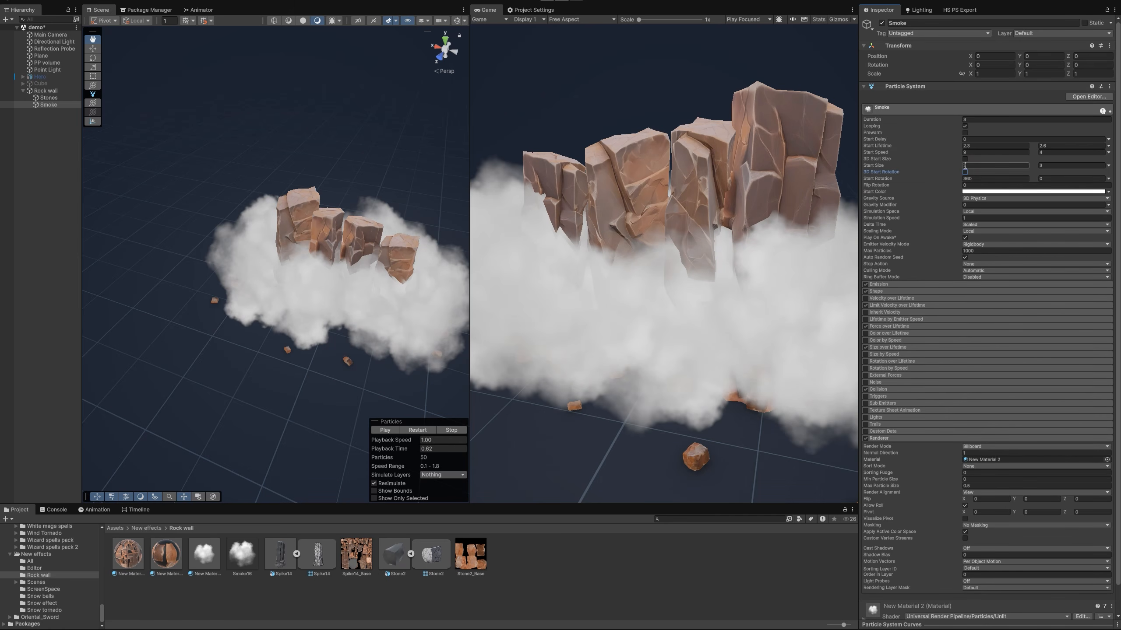
pyautogui.click(987, 152)
pyautogui.write('2')
pyautogui.press('Tab')
pyautogui.write('3')
pyautogui.click(415, 431)
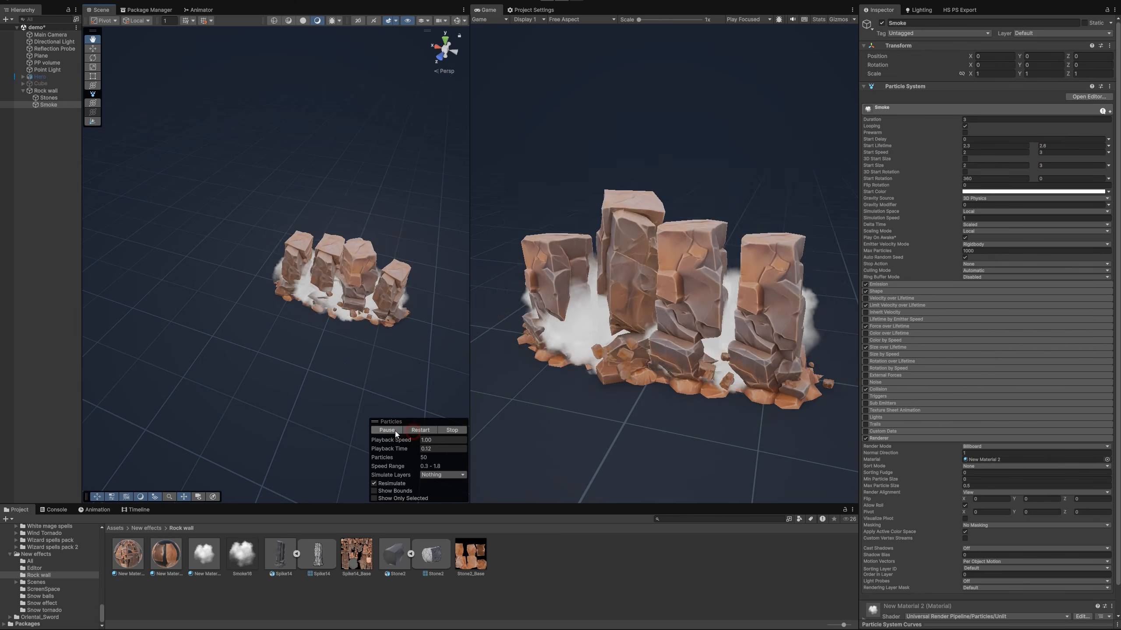
pyautogui.click(394, 431)
# Set the Smoke renderer's Max Particle Size to 32
pyautogui.press('w')
pyautogui.moveTo(360, 326); pyautogui.dragTo(306, 299, button='right')
pyautogui.press('s')
pyautogui.press('w')
pyautogui.scroll(-5, 311, 292)
pyautogui.scroll(5, 311, 293)
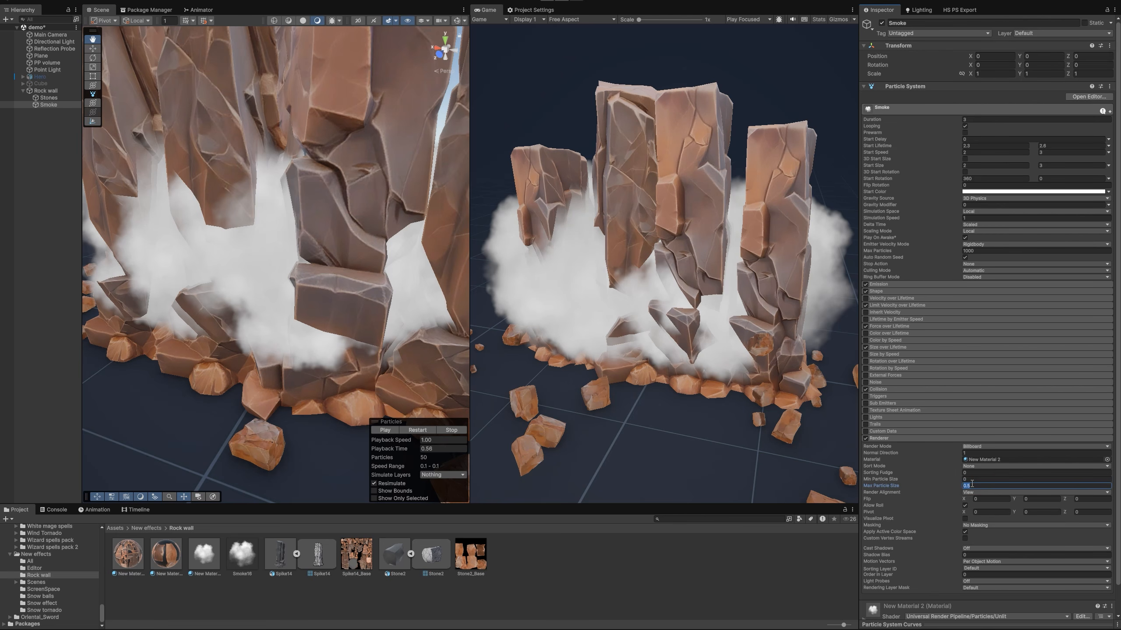
pyautogui.write('32')
pyautogui.scroll(-4, 277, 316)
pyautogui.press('s')
pyautogui.moveTo(277, 318); pyautogui.dragTo(275, 330, button='right')
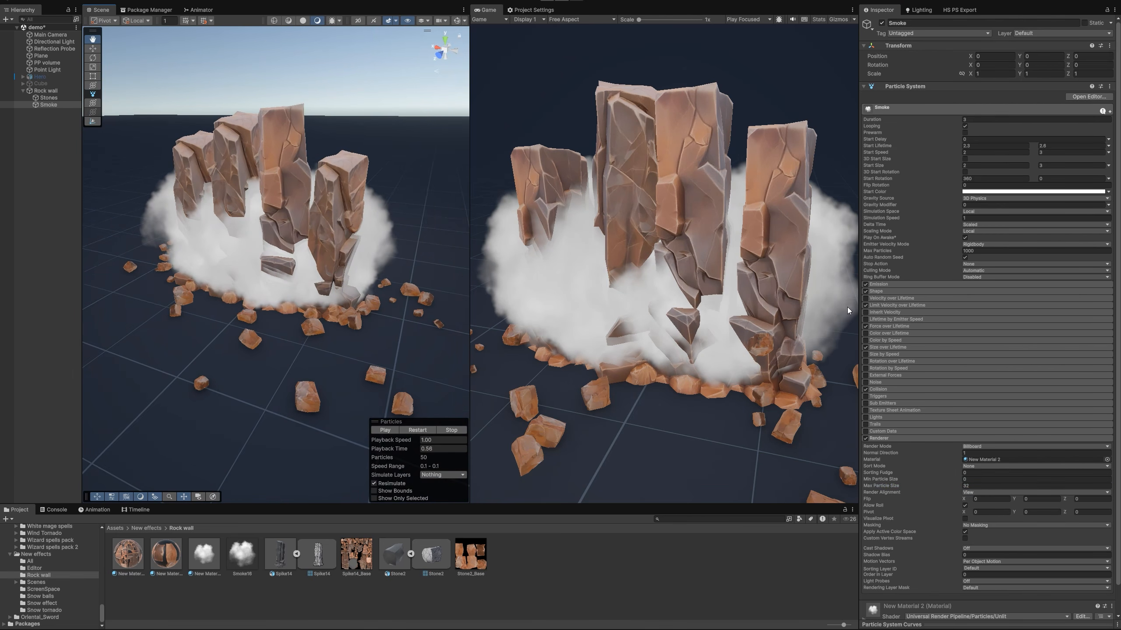
# Show the scene gizmos and set the Z scale of the Smoke hemisphere shape to 0.5
pyautogui.click(458, 20)
pyautogui.click(457, 21)
pyautogui.moveTo(329, 177)
pyautogui.mouseDown(button='right')
pyautogui.moveTo(313, 213)
pyautogui.moveTo(345, 178)
pyautogui.mouseUp(button='right')
pyautogui.press('w')
pyautogui.click(874, 293)
pyautogui.click(1015, 299)
pyautogui.click(1006, 316)
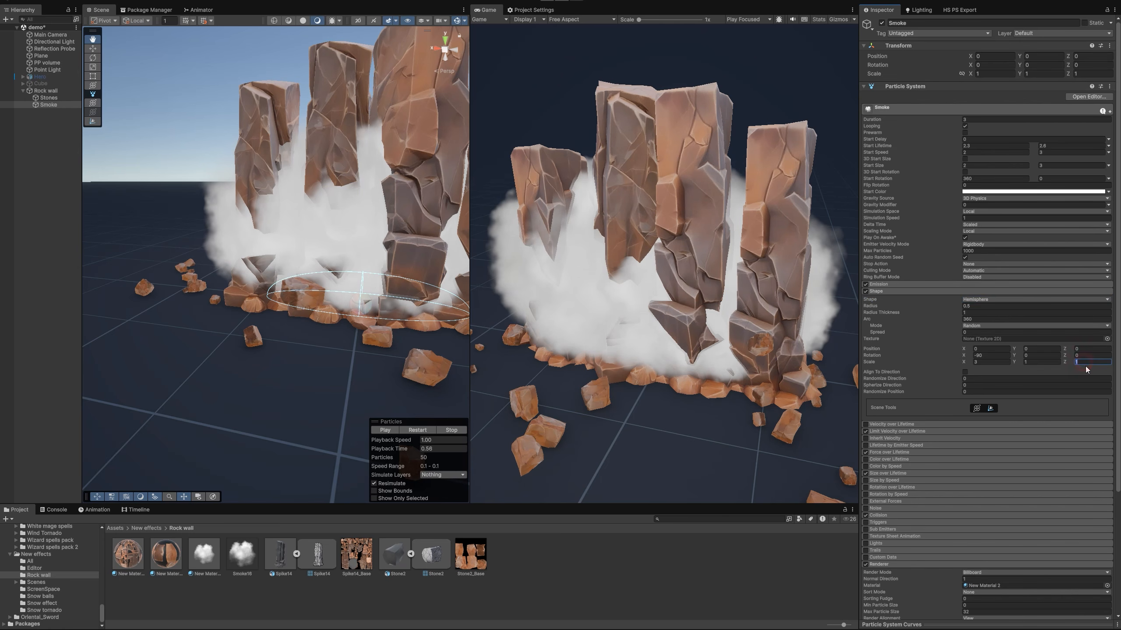
pyautogui.write('0.5')
# Disable Force over Lifetime on the Smoke particle system and replay the effect
pyautogui.moveTo(393, 333); pyautogui.dragTo(388, 406, button='right')
pyautogui.click(418, 431)
pyautogui.click(418, 433)
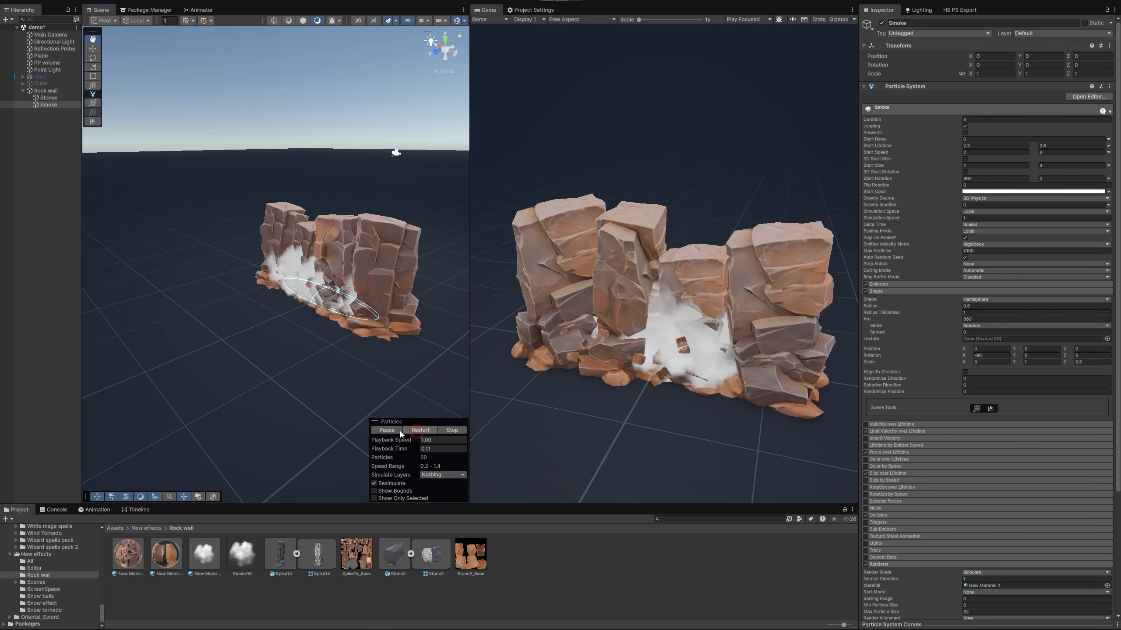
pyautogui.click(399, 430)
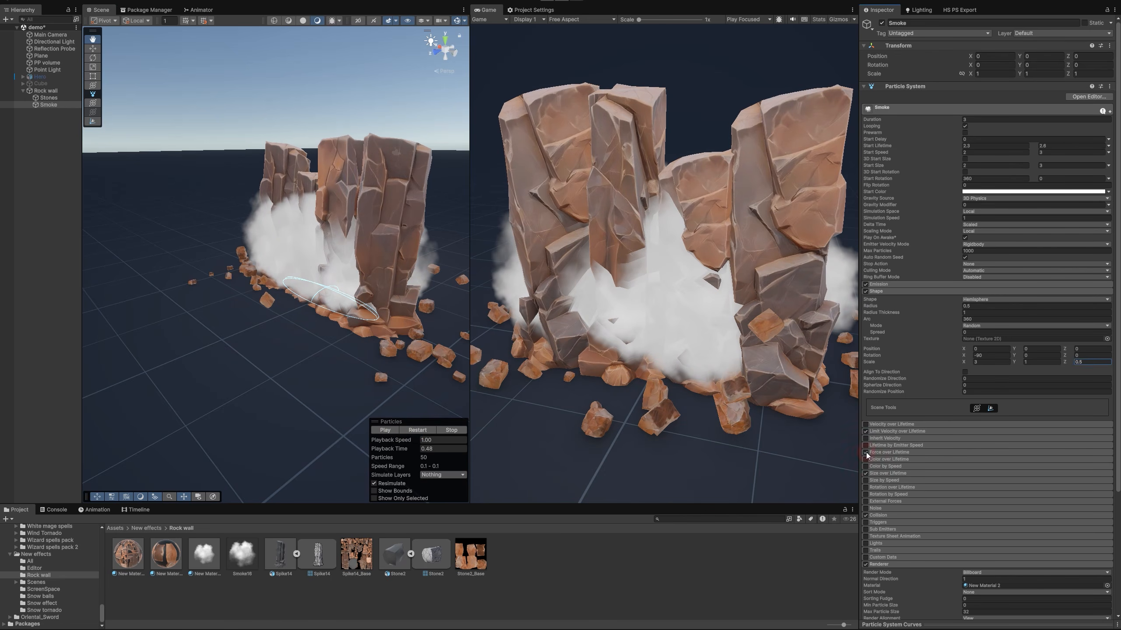
pyautogui.click(865, 452)
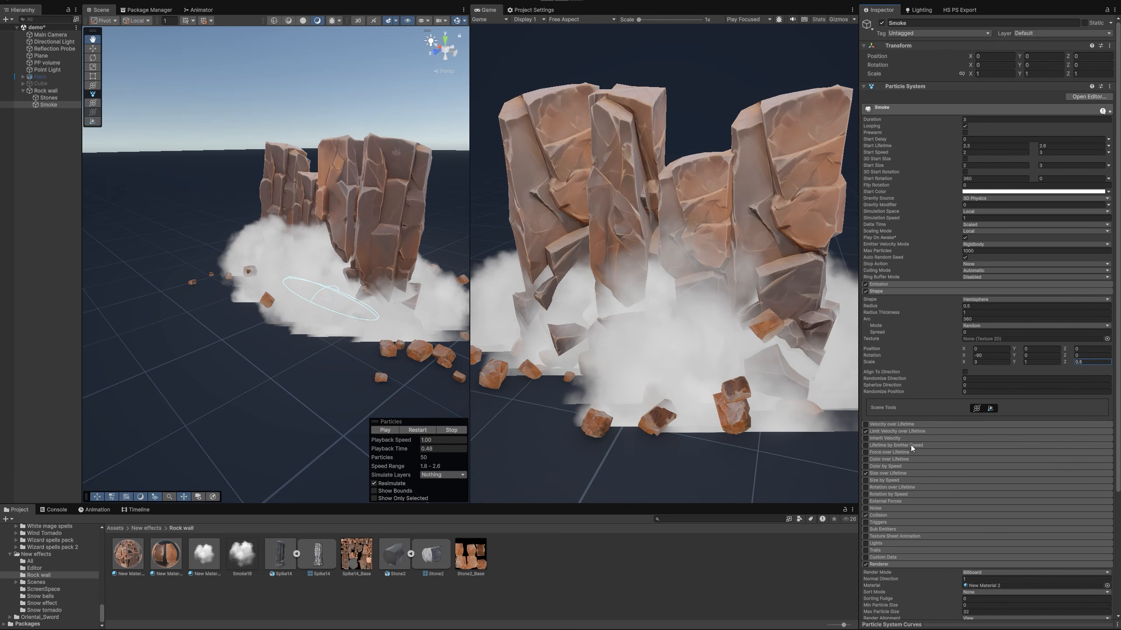
pyautogui.click(423, 431)
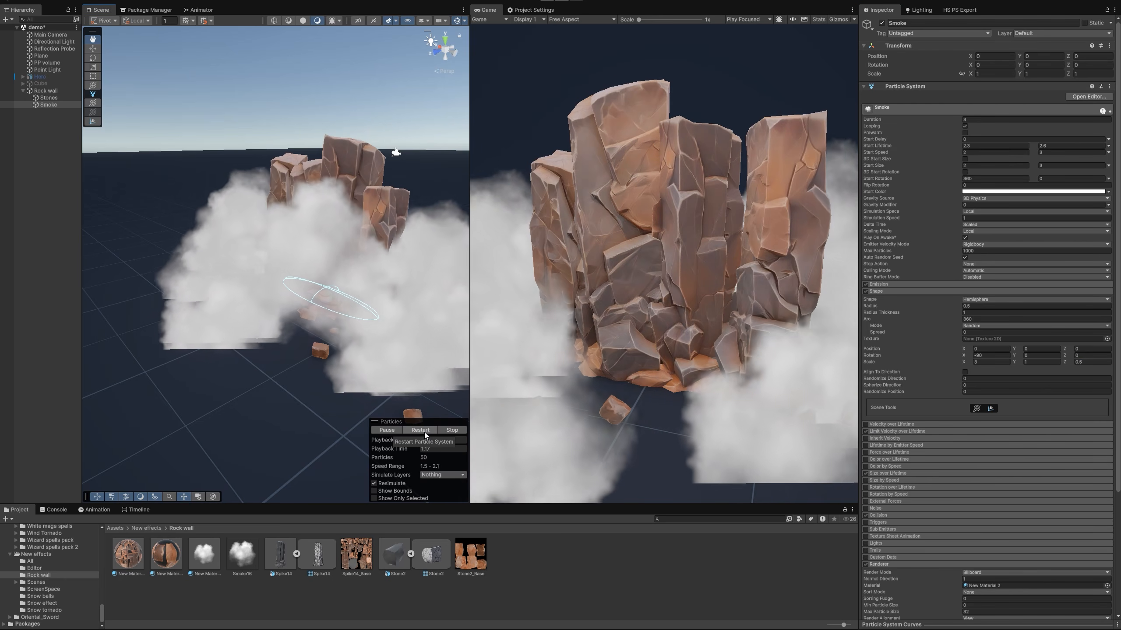
# In Smoke's Limit Velocity over Lifetime module, set Dampen to 0.1 and Speed to 0.2
pyautogui.click(889, 431)
pyautogui.click(968, 453)
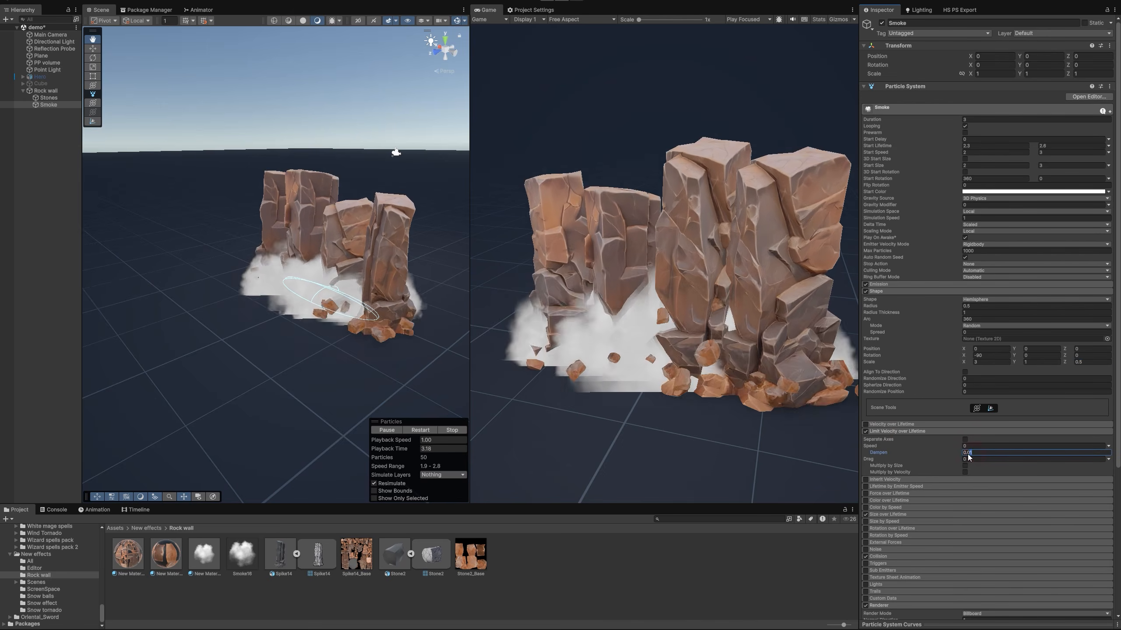
pyautogui.write('1')
pyautogui.keyDown('alt'); pyautogui.moveTo(301, 317); pyautogui.dragTo(429, 323); pyautogui.keyUp('alt')
pyautogui.click(988, 446)
pyautogui.write('0.2')
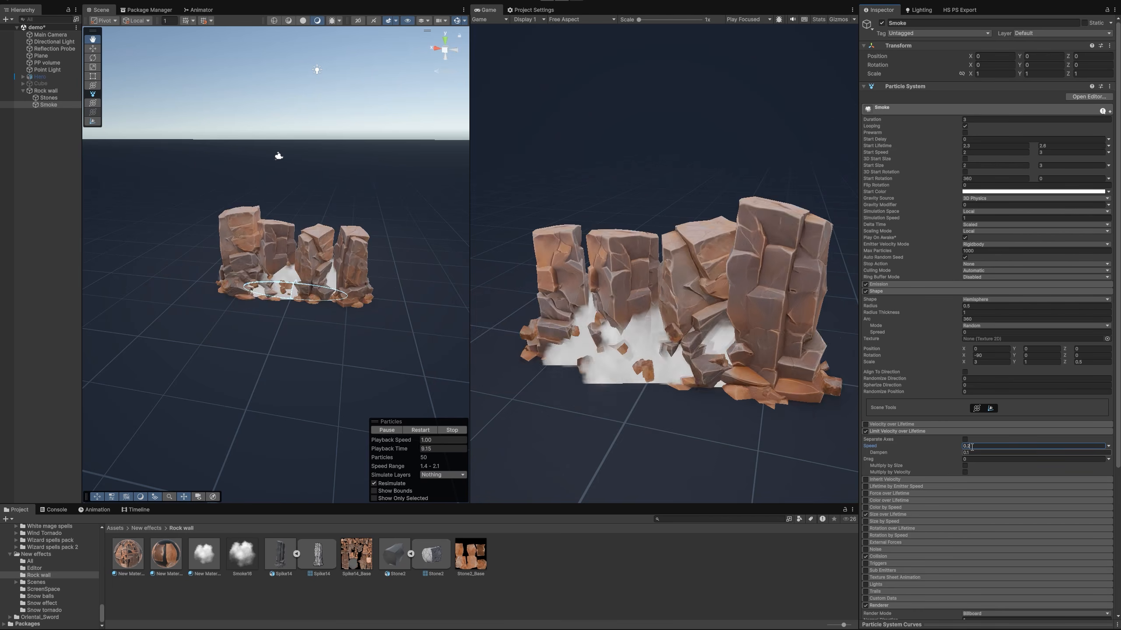
# Hide the scene gizmos, pause the preview and examine where the smoke meets the ground
pyautogui.keyDown('alt'); pyautogui.moveTo(410, 283); pyautogui.dragTo(426, 275); pyautogui.keyUp('alt')
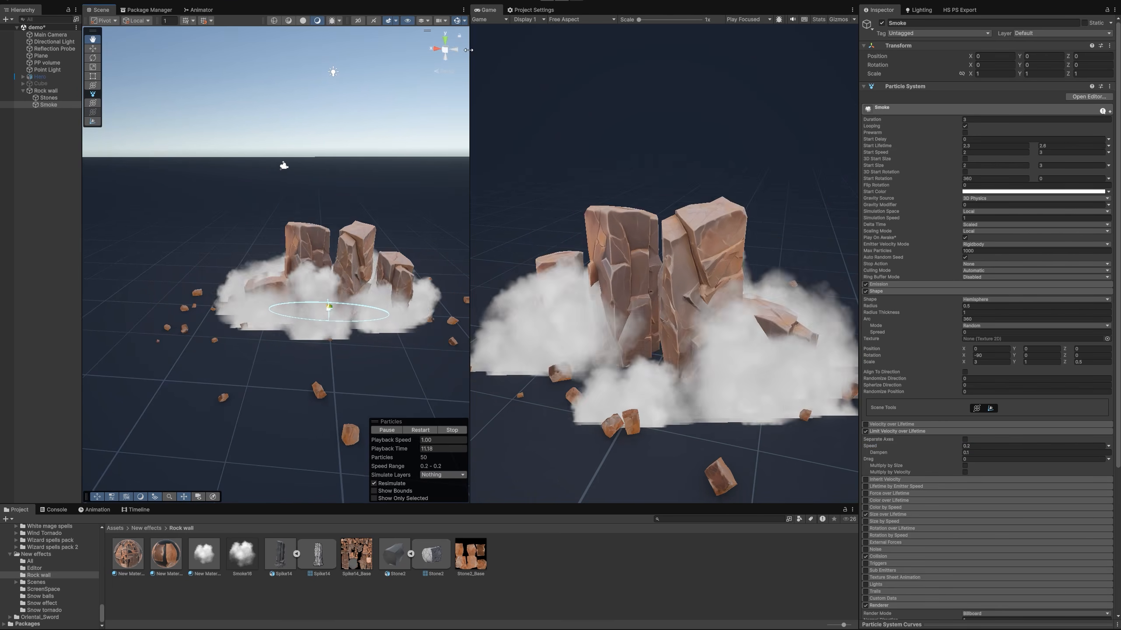
pyautogui.click(455, 21)
pyautogui.keyDown('alt'); pyautogui.moveTo(400, 197); pyautogui.dragTo(380, 205); pyautogui.keyUp('alt')
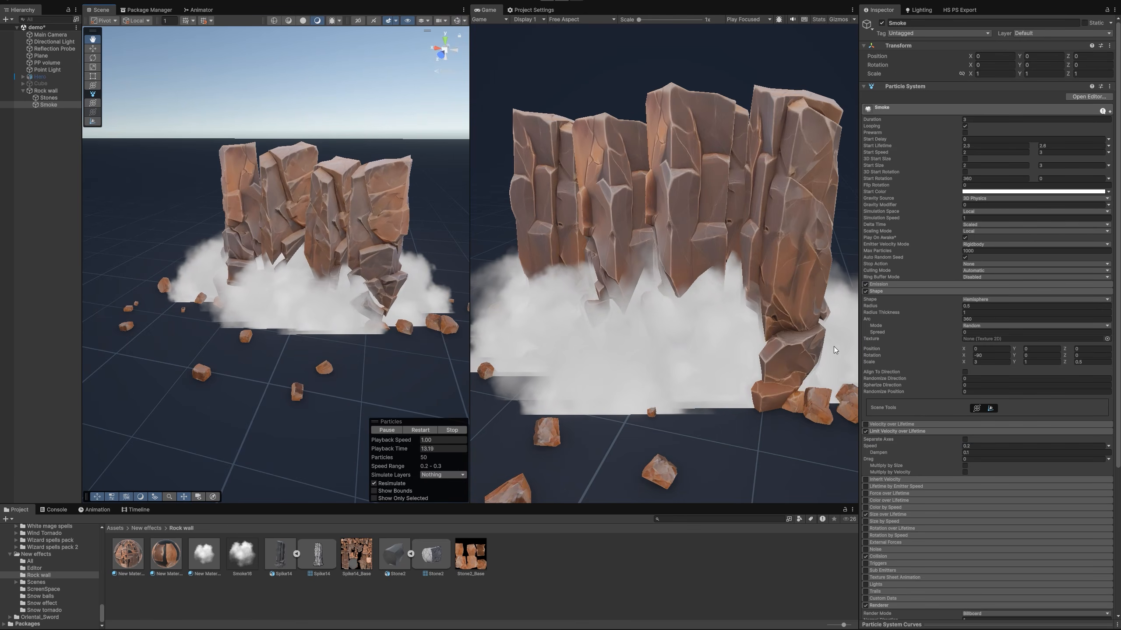
pyautogui.click(386, 430)
pyautogui.scroll(5, 370, 370)
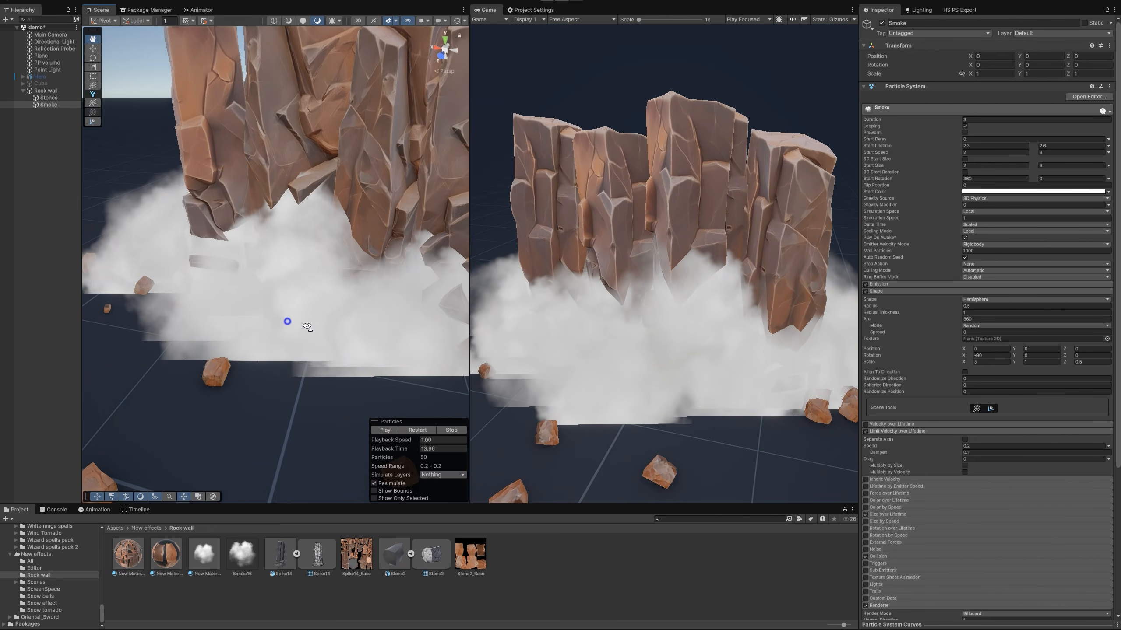
pyautogui.keyDown('alt'); pyautogui.moveTo(288, 321); pyautogui.dragTo(346, 339); pyautogui.keyUp('alt')
pyautogui.moveTo(346, 338); pyautogui.dragTo(230, 317, button='middle')
pyautogui.keyDown('alt'); pyautogui.moveTo(319, 329); pyautogui.dragTo(366, 343); pyautogui.keyUp('alt')
# Enable Soft Particles on New Material 2 and set the Surface Fade Far distance to 0.3
pyautogui.scroll(-6, 958, 474)
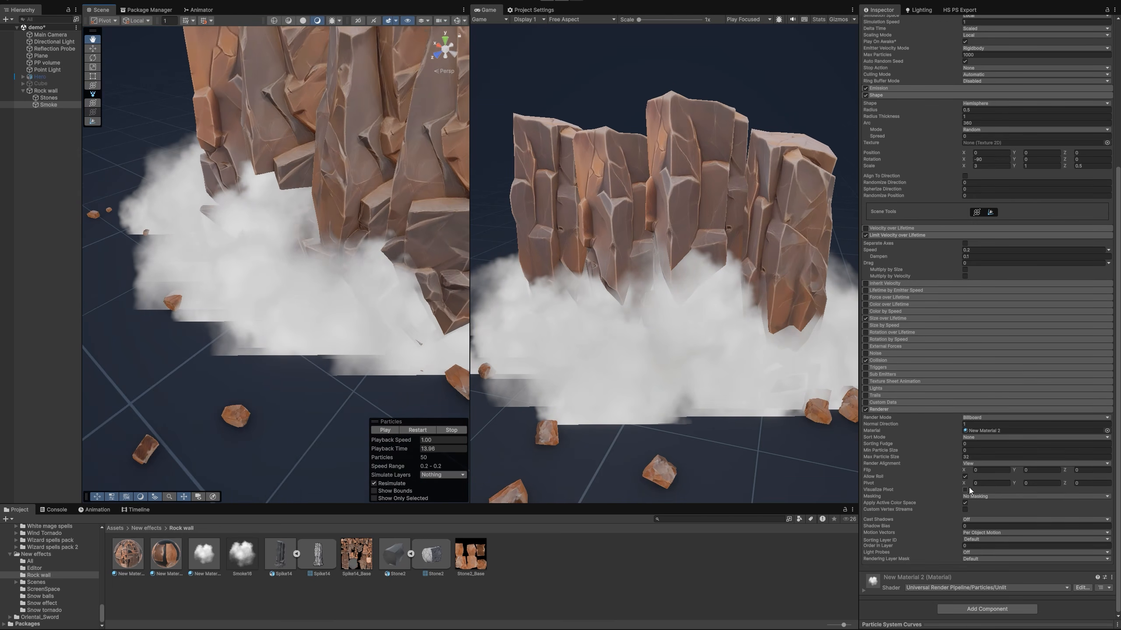
pyautogui.click(901, 580)
pyautogui.scroll(-7, 1008, 532)
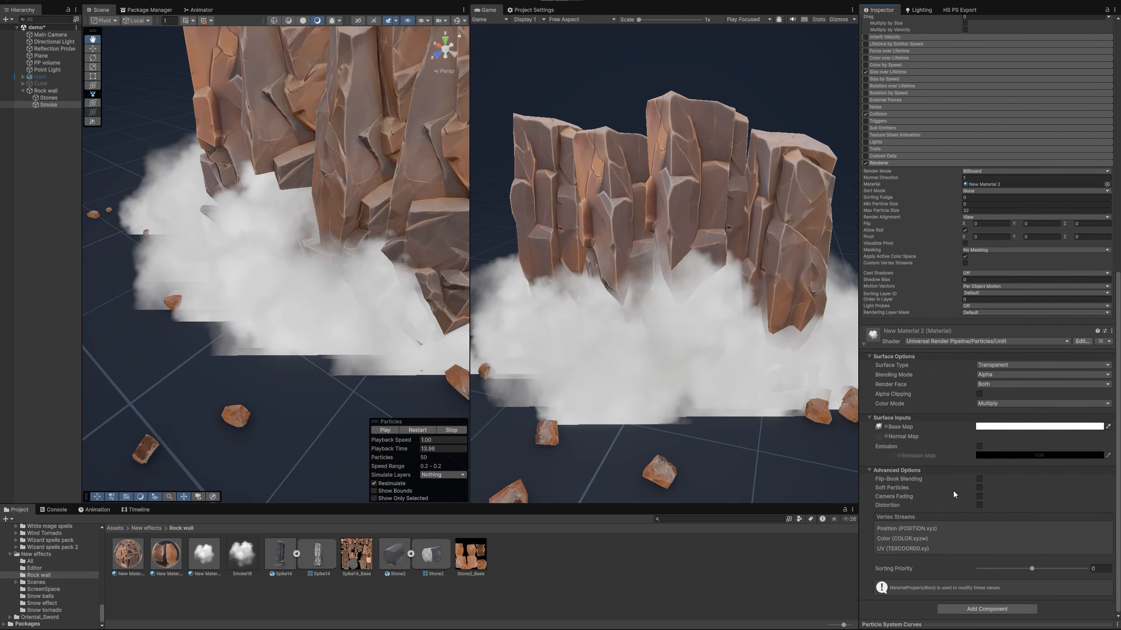
pyautogui.click(979, 488)
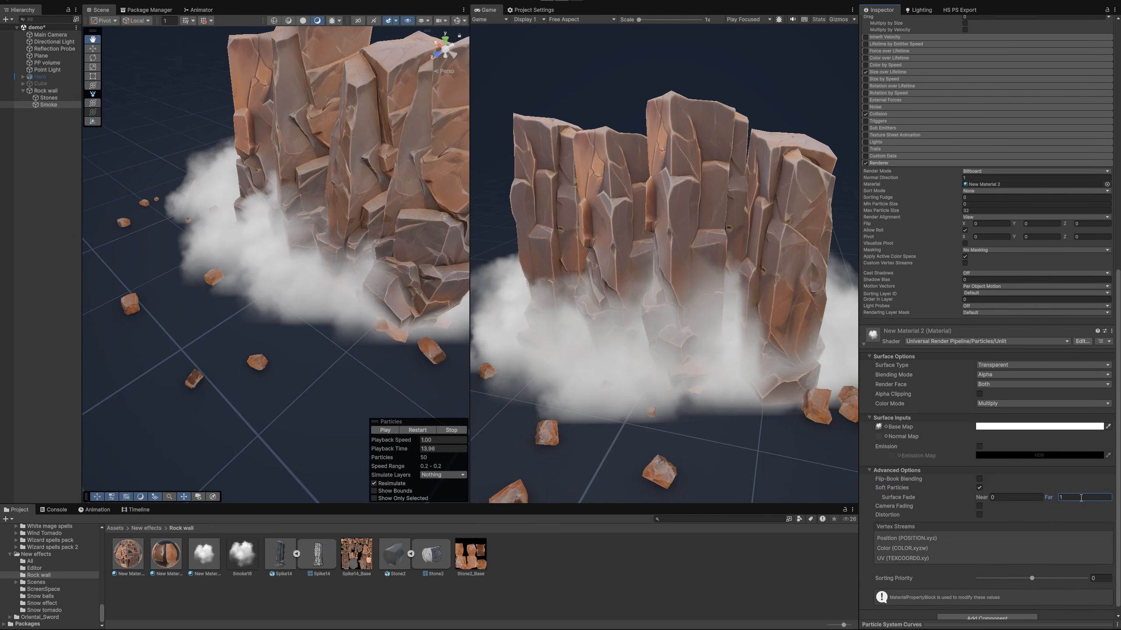
pyautogui.write('0.')
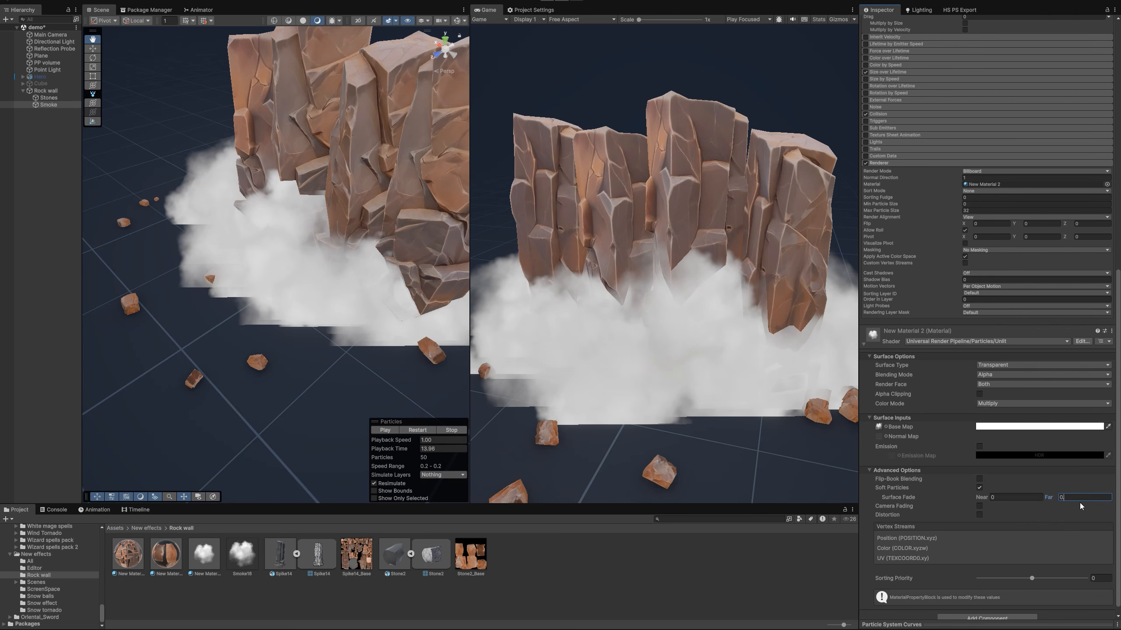
pyautogui.write('4')
pyautogui.press('BackSpace')
pyautogui.write('3')
pyautogui.keyDown('alt'); pyautogui.moveTo(351, 337); pyautogui.dragTo(336, 282); pyautogui.keyUp('alt')
# Set the Smoke Start Color to dusty brown 877774 with alpha 62 and replay the effect
pyautogui.scroll(-3, 285, 315)
pyautogui.scroll(3, 215, 302)
pyautogui.scroll(-3, 215, 302)
pyautogui.scroll(15, 1048, 295)
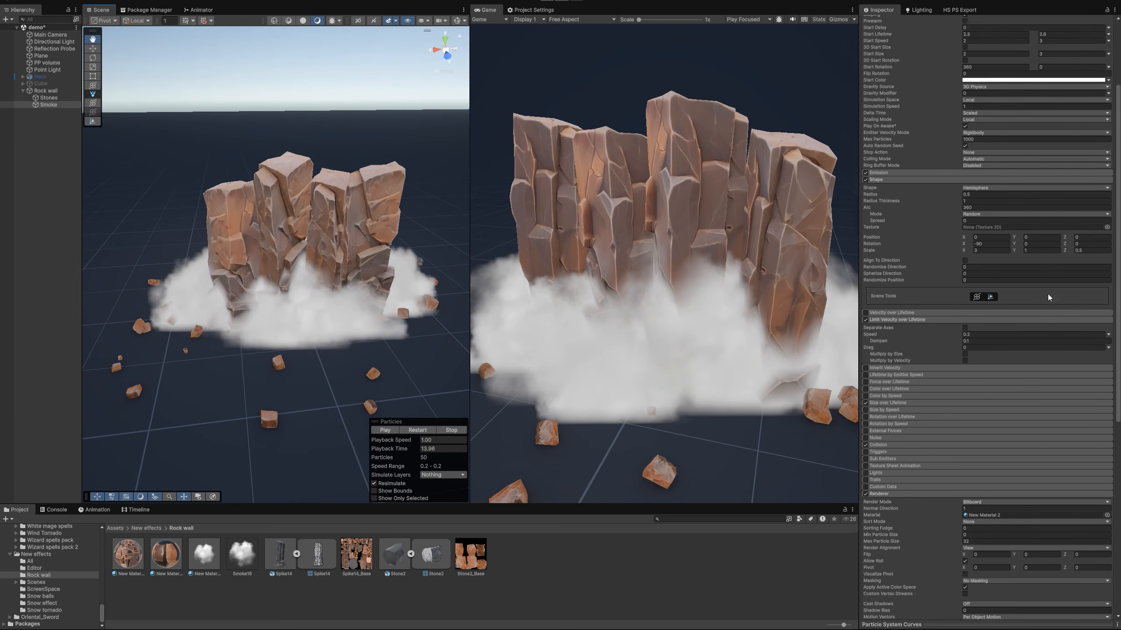
pyautogui.click(977, 192)
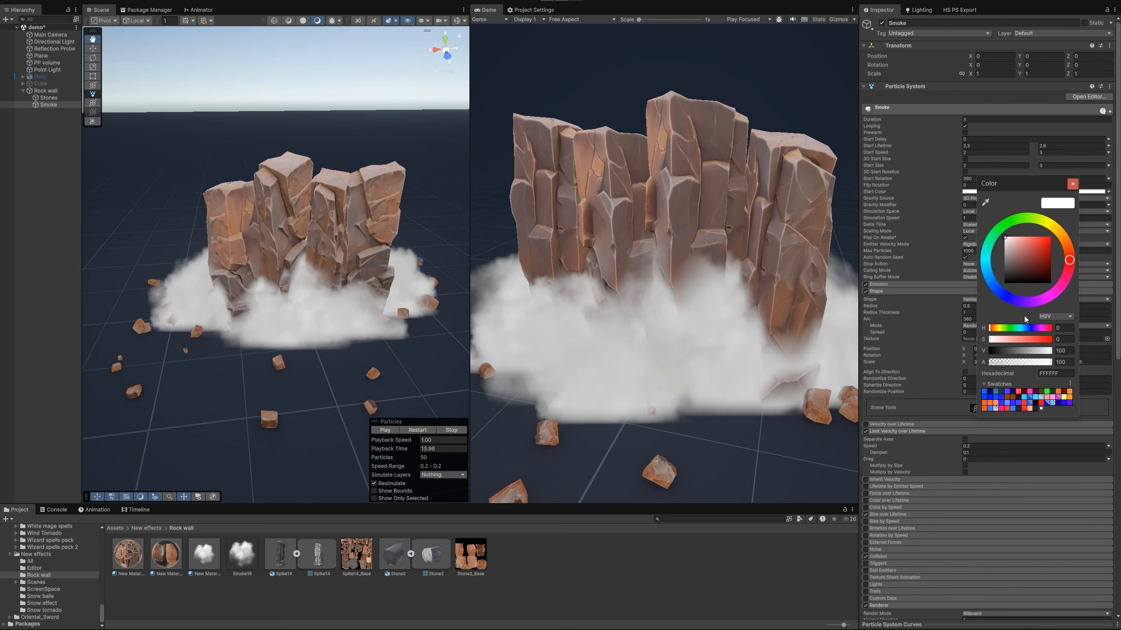
pyautogui.click(1028, 363)
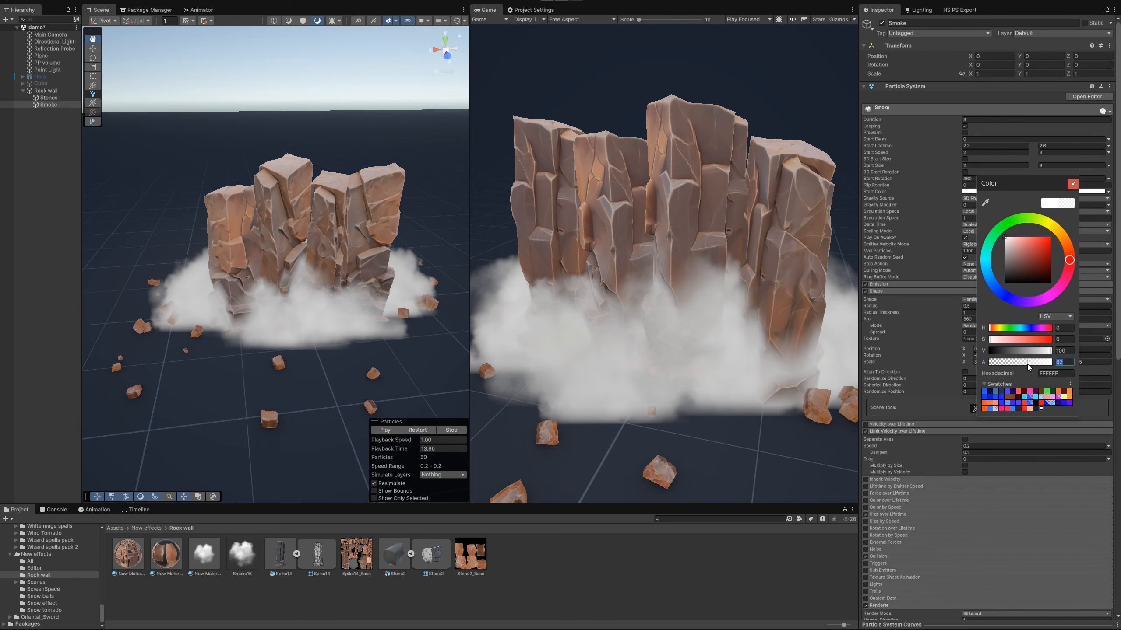
pyautogui.moveTo(1023, 261)
pyautogui.mouseDown()
pyautogui.moveTo(1027, 251)
pyautogui.moveTo(1021, 273)
pyautogui.moveTo(1014, 259)
pyautogui.mouseUp()
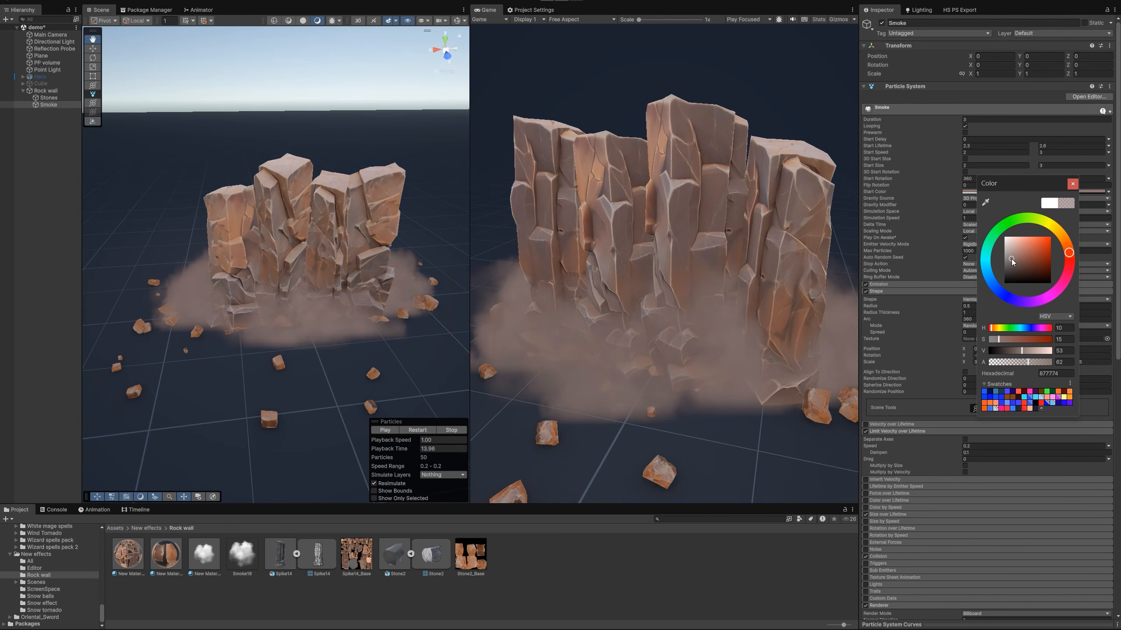
pyautogui.press('Escape')
pyautogui.click(420, 431)
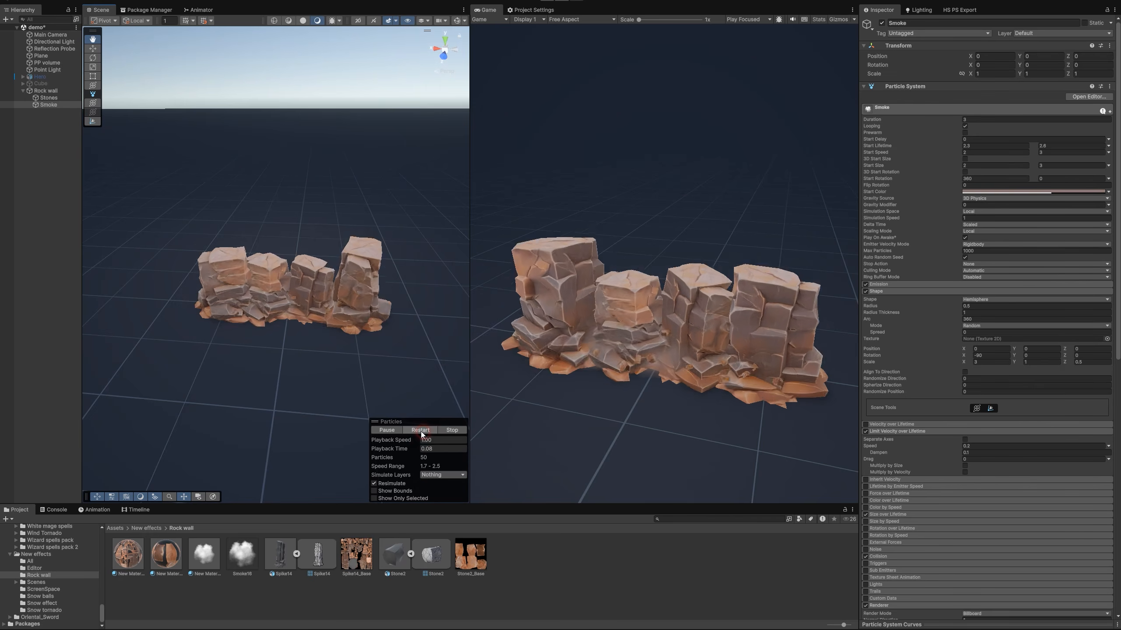
pyautogui.moveTo(408, 364)
pyautogui.mouseDown(button='right')
pyautogui.moveTo(305, 323)
pyautogui.moveTo(386, 366)
pyautogui.mouseUp(button='right')
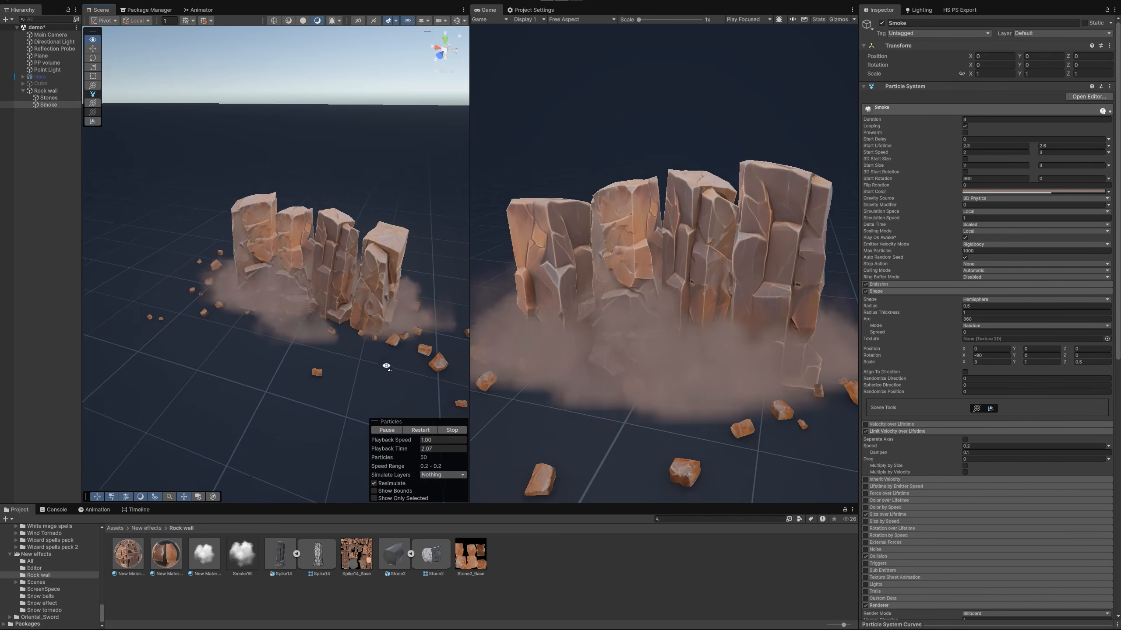
pyautogui.click(424, 430)
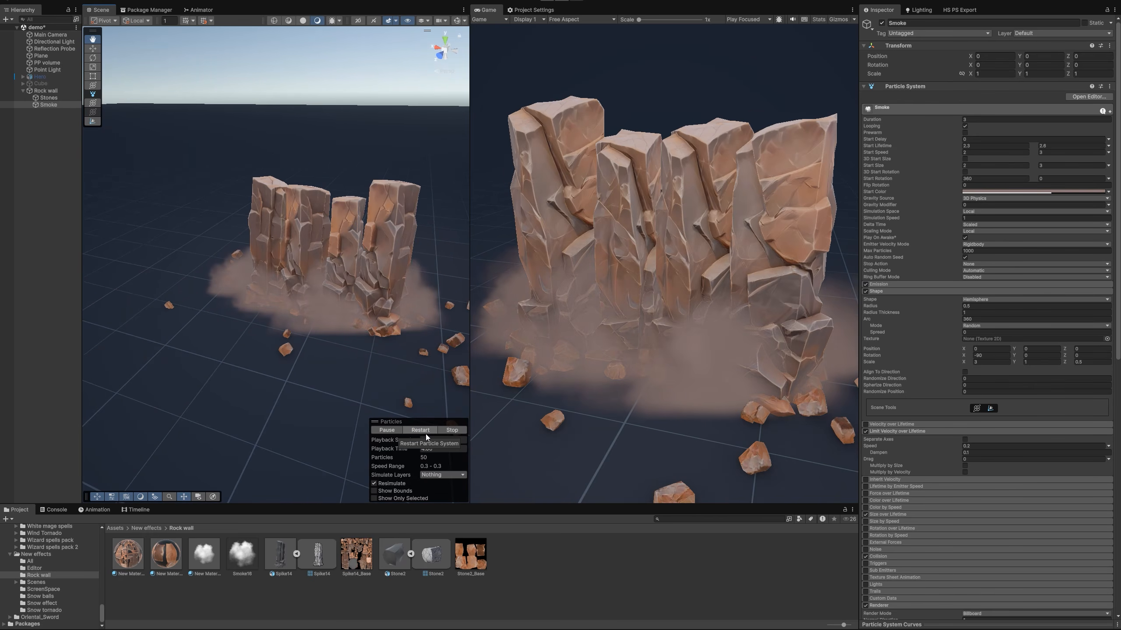
pyautogui.click(426, 431)
# Set the Emission Map color of the rock columns' New Material to full white and replay the effect
pyautogui.click(394, 430)
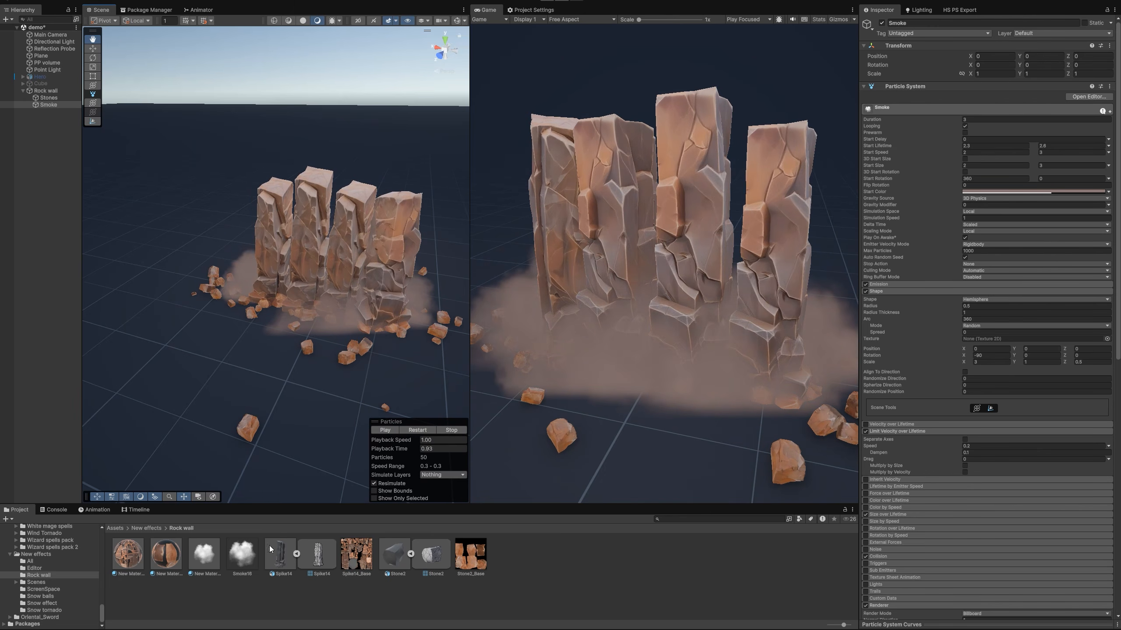
pyautogui.click(128, 555)
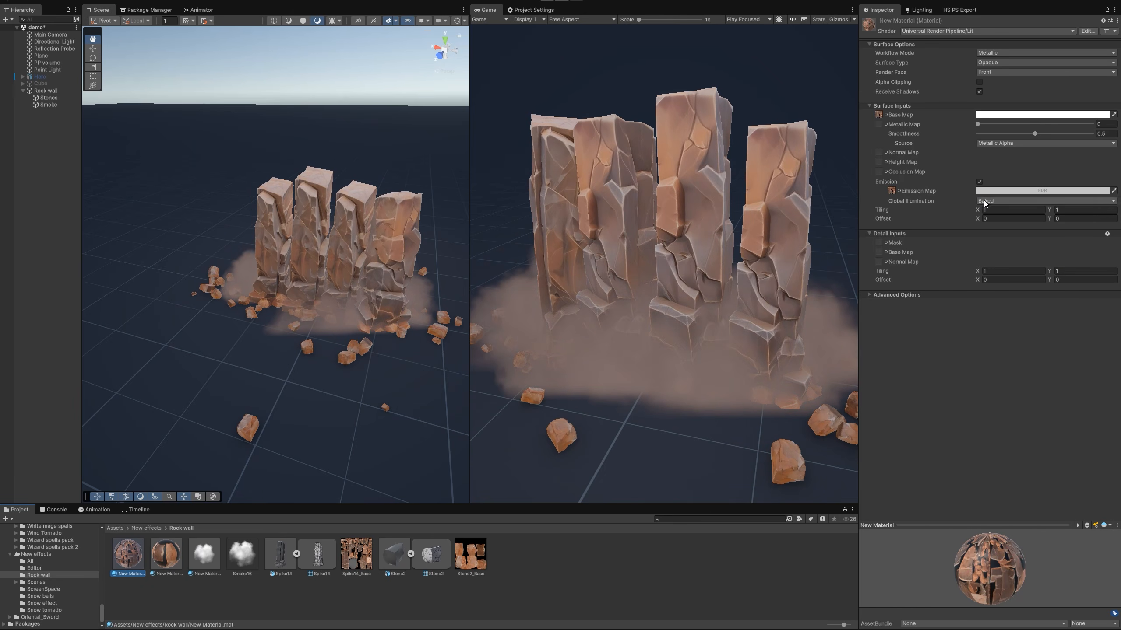
pyautogui.click(988, 191)
pyautogui.moveTo(1017, 253); pyautogui.dragTo(1007, 239)
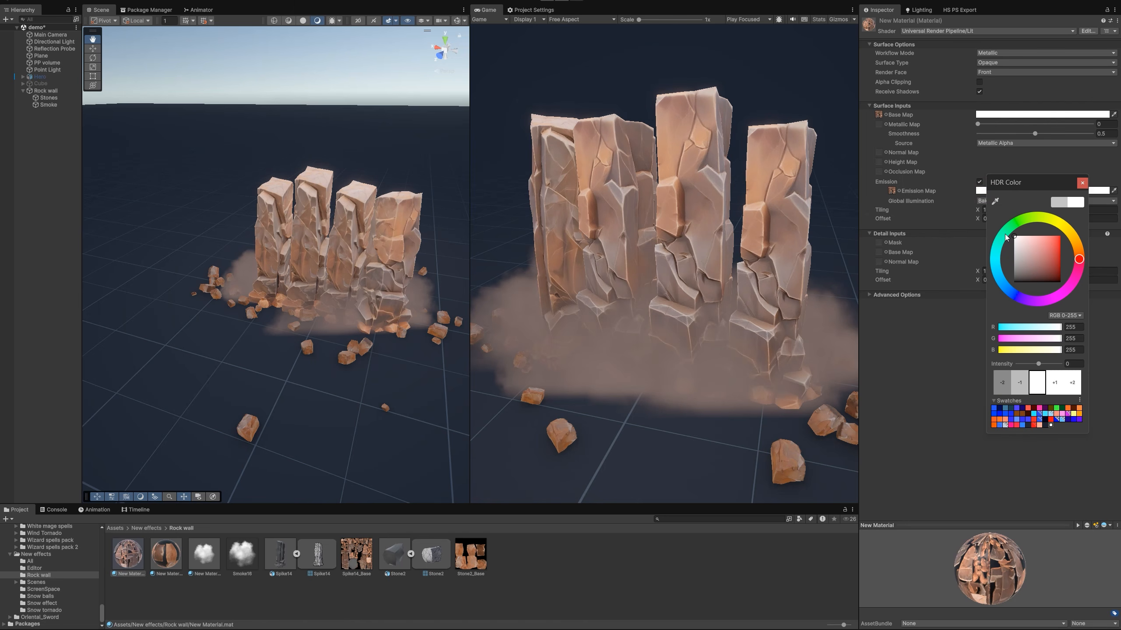
pyautogui.click(48, 97)
pyautogui.click(417, 431)
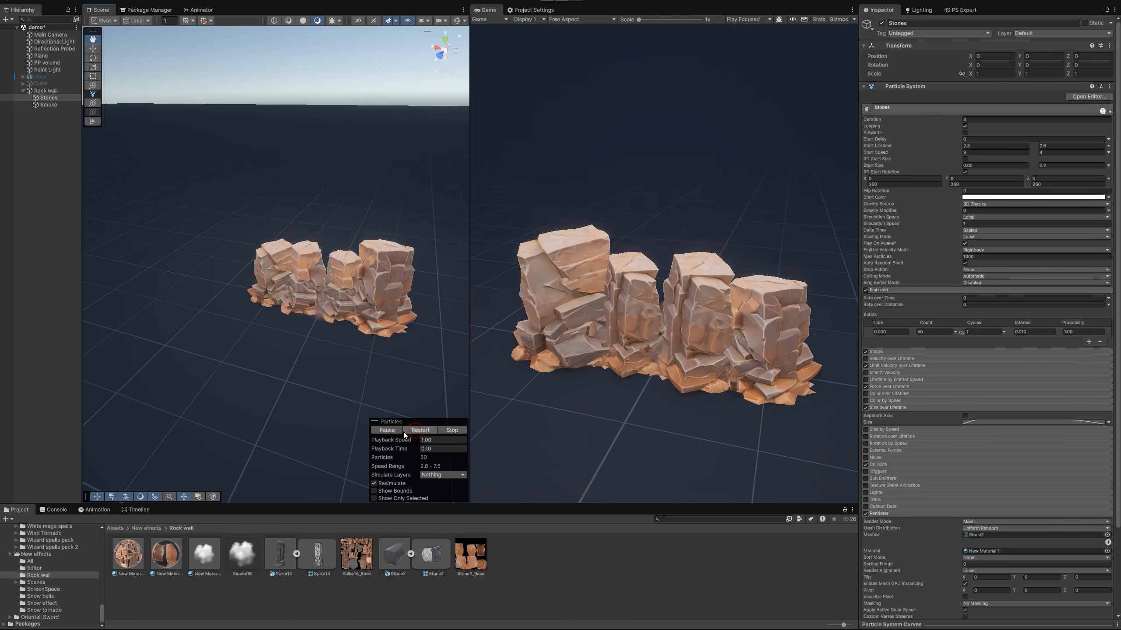
pyautogui.moveTo(345, 322); pyautogui.dragTo(359, 315, button='right')
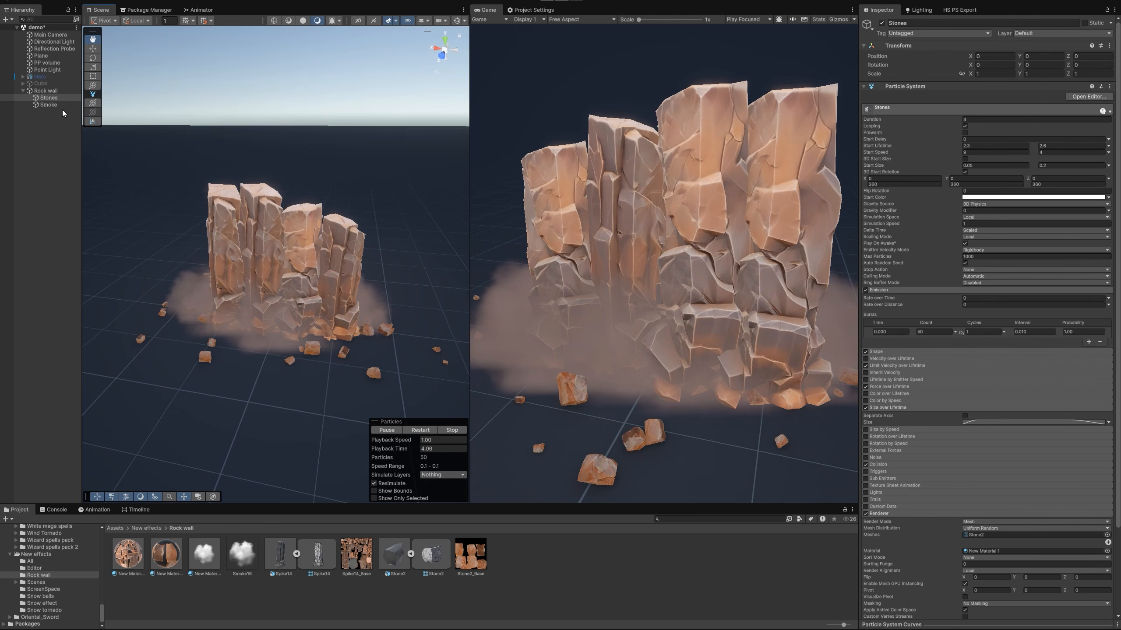
# Enable Color over Lifetime on Smoke with a gradient fading from alpha 0 to full at 27.4% and back to 0 at the end
pyautogui.click(49, 104)
pyautogui.scroll(-4, 927, 448)
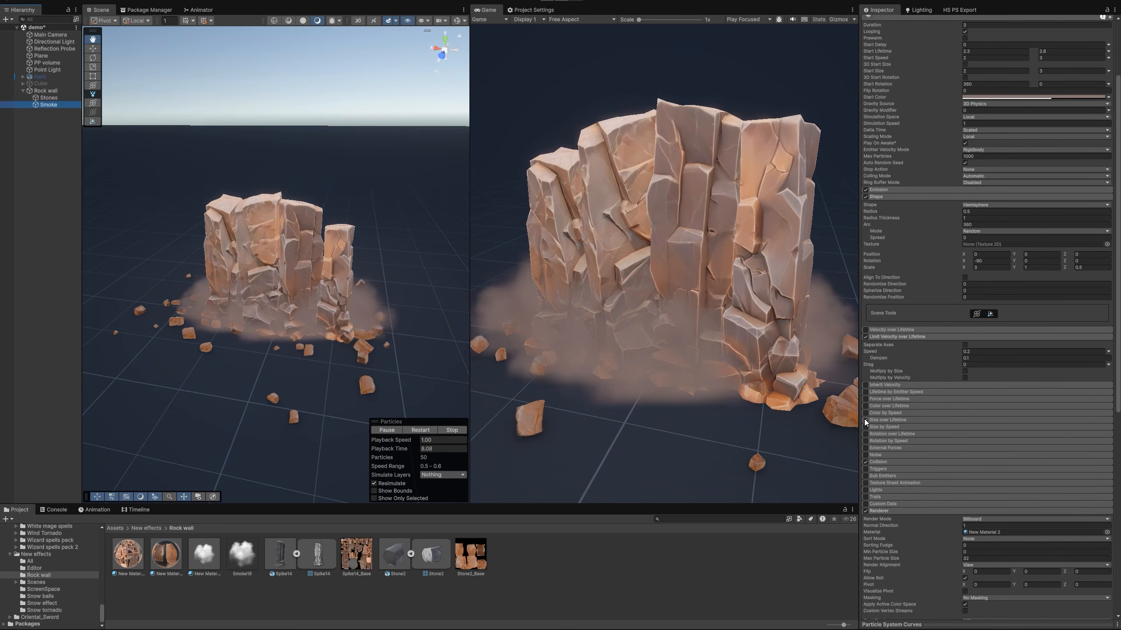
pyautogui.click(865, 421)
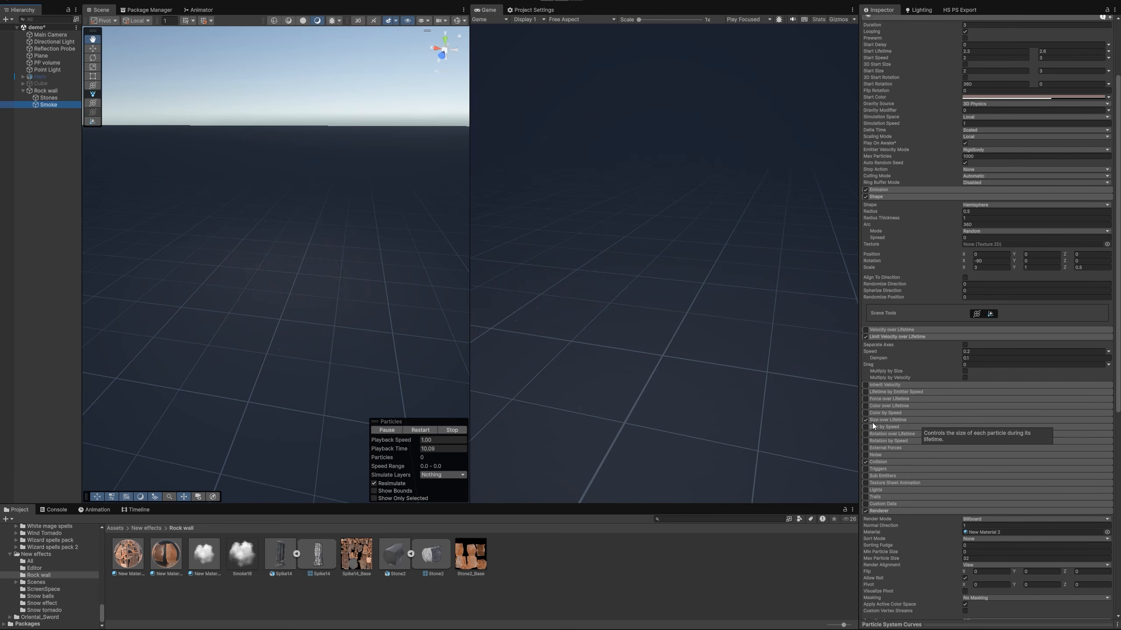
pyautogui.click(865, 420)
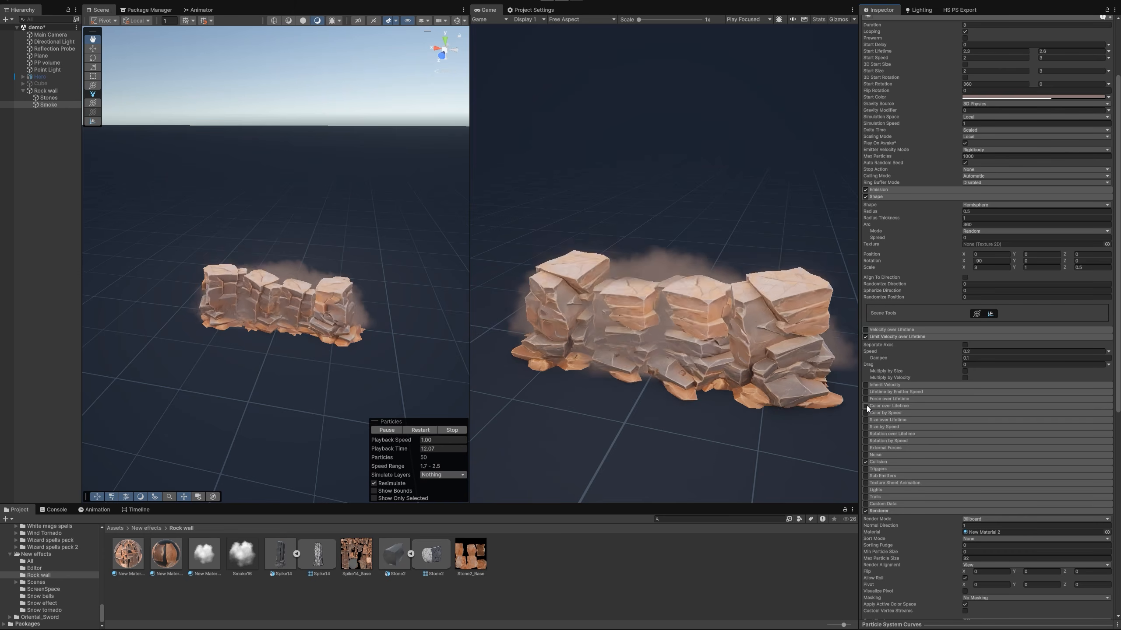
pyautogui.click(865, 406)
pyautogui.click(895, 406)
pyautogui.click(976, 414)
pyautogui.click(793, 278)
pyautogui.moveTo(793, 279); pyautogui.dragTo(778, 278)
pyautogui.click(738, 278)
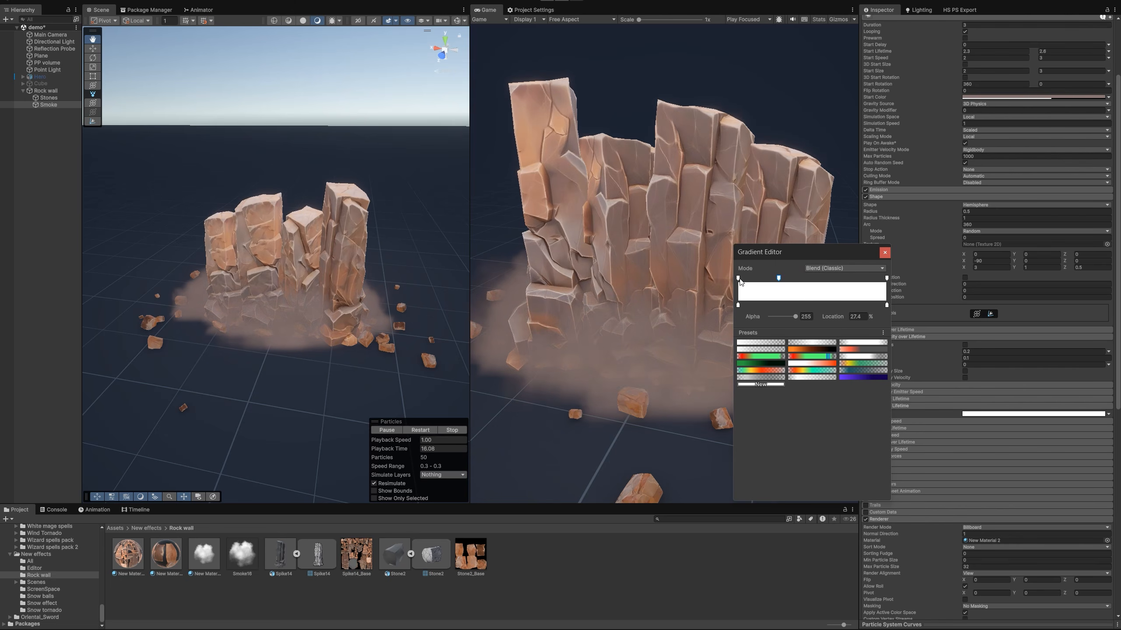
pyautogui.moveTo(795, 316); pyautogui.dragTo(770, 316)
pyautogui.click(886, 279)
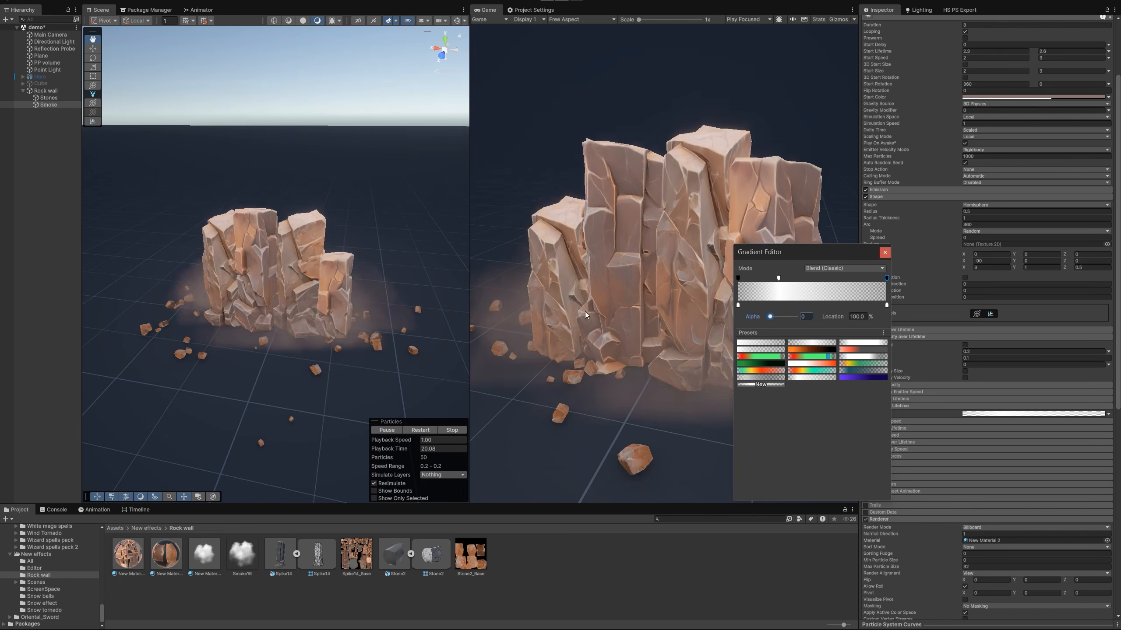
pyautogui.click(348, 301)
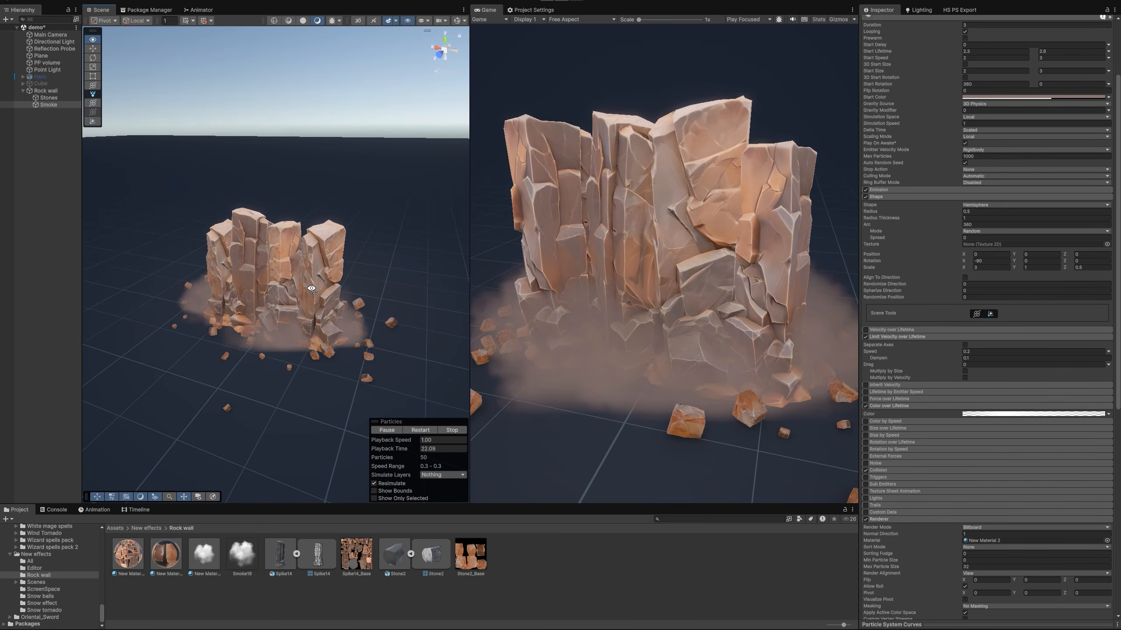
pyautogui.keyDown('alt'); pyautogui.moveTo(340, 291); pyautogui.dragTo(303, 286); pyautogui.keyUp('alt')
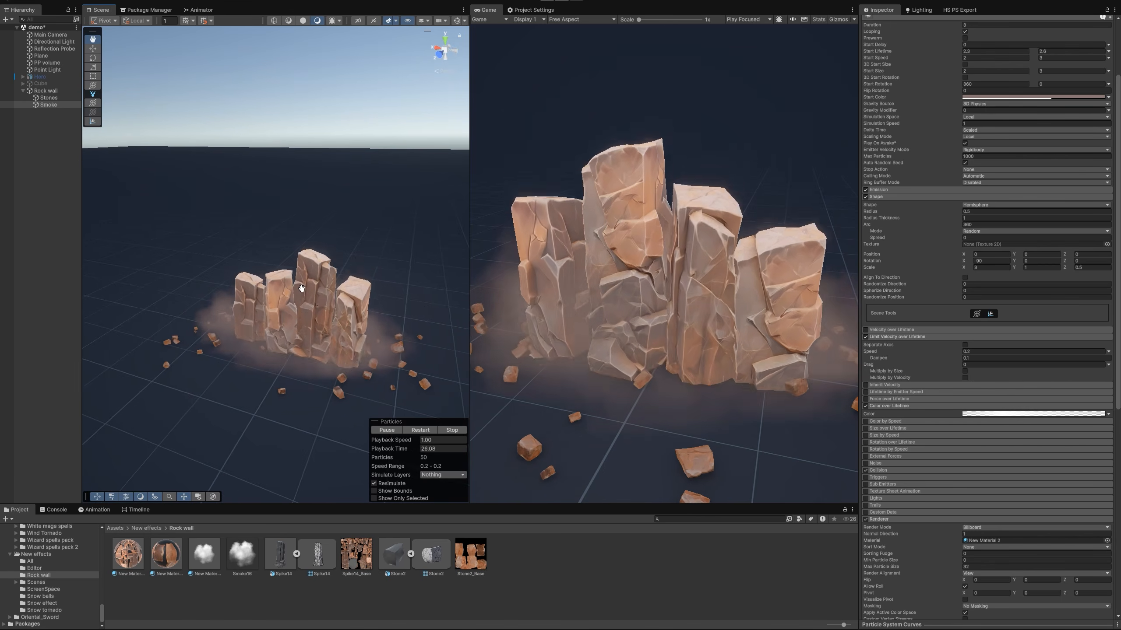
# Replay the Rock wall effect and pause it while the columns are raised to inspect them
pyautogui.click(43, 90)
pyautogui.click(416, 431)
pyautogui.click(417, 430)
pyautogui.click(391, 429)
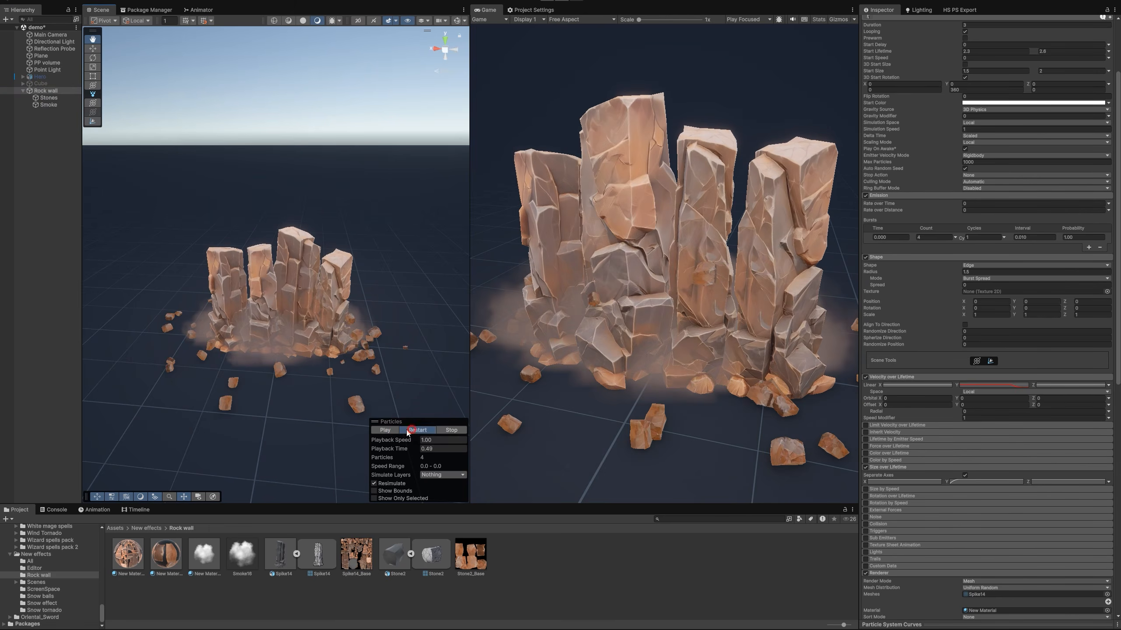
pyautogui.click(413, 430)
pyautogui.click(387, 430)
pyautogui.keyDown('alt'); pyautogui.moveTo(318, 349); pyautogui.dragTo(367, 356); pyautogui.keyUp('alt')
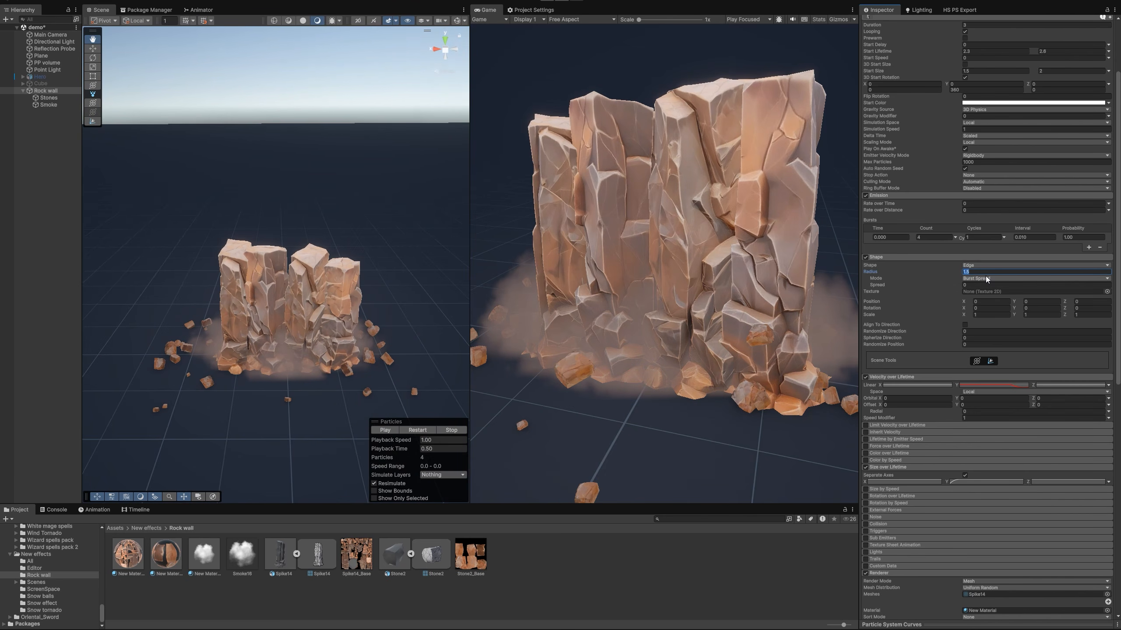
# Widen the Rock wall by setting its Edge shape Radius to 3 and its burst Count to 8
pyautogui.write('3')
pyautogui.click(935, 237)
pyautogui.write('8')
pyautogui.moveTo(264, 361); pyautogui.dragTo(239, 349)
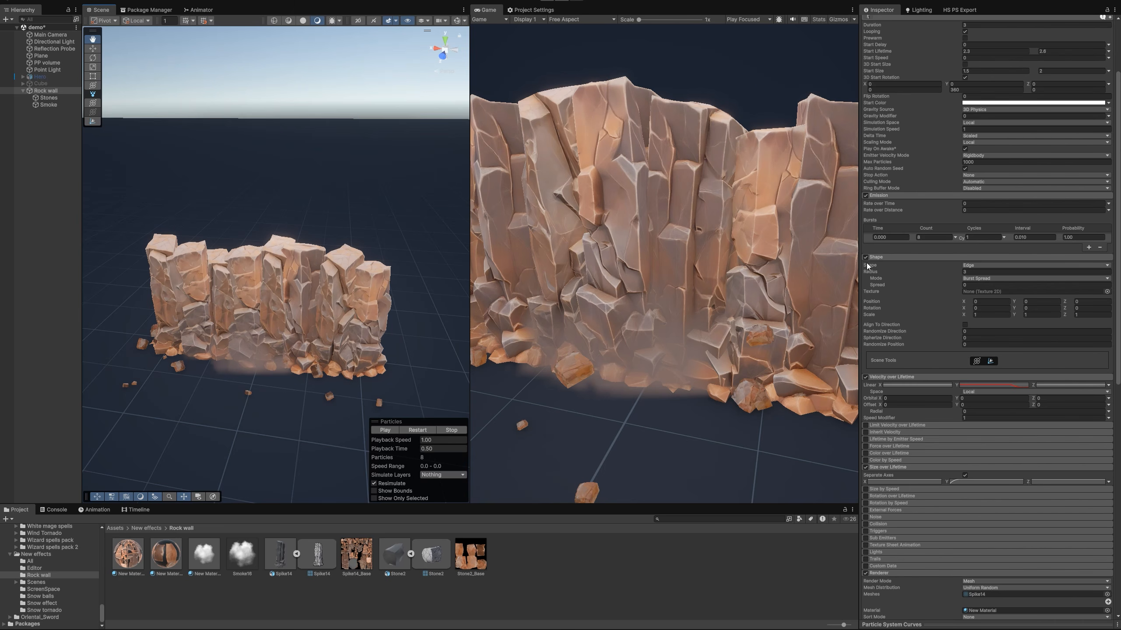
# Try a ring of columns with a Cone shape, Radius Thickness 0, Rotation X -90 and Burst Spread mode
pyautogui.click(972, 265)
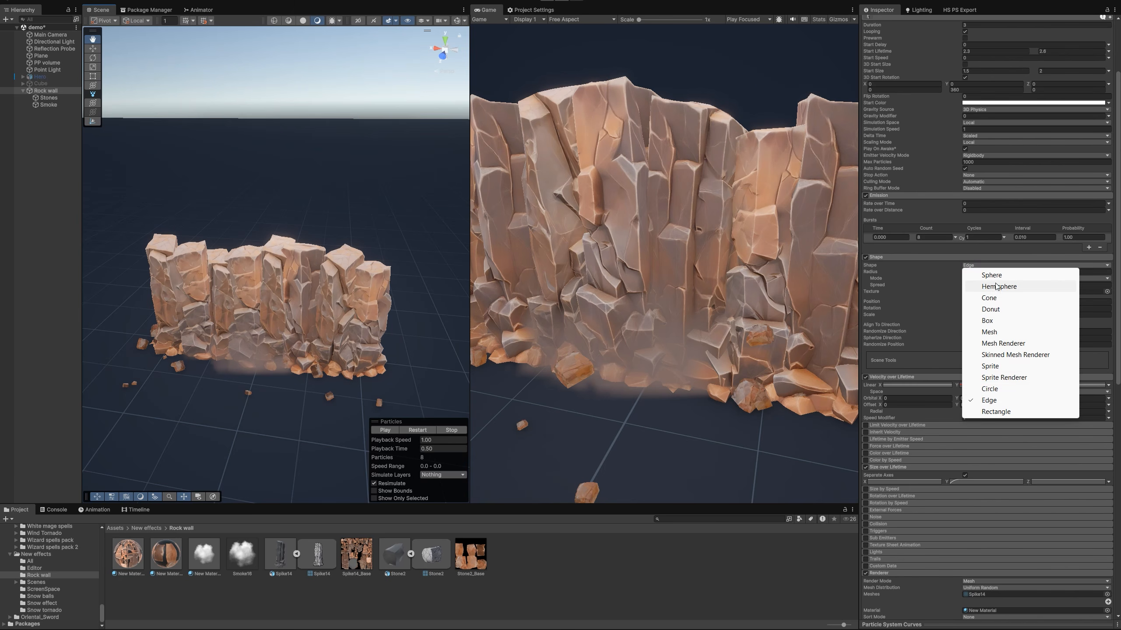
pyautogui.click(990, 298)
pyautogui.click(971, 285)
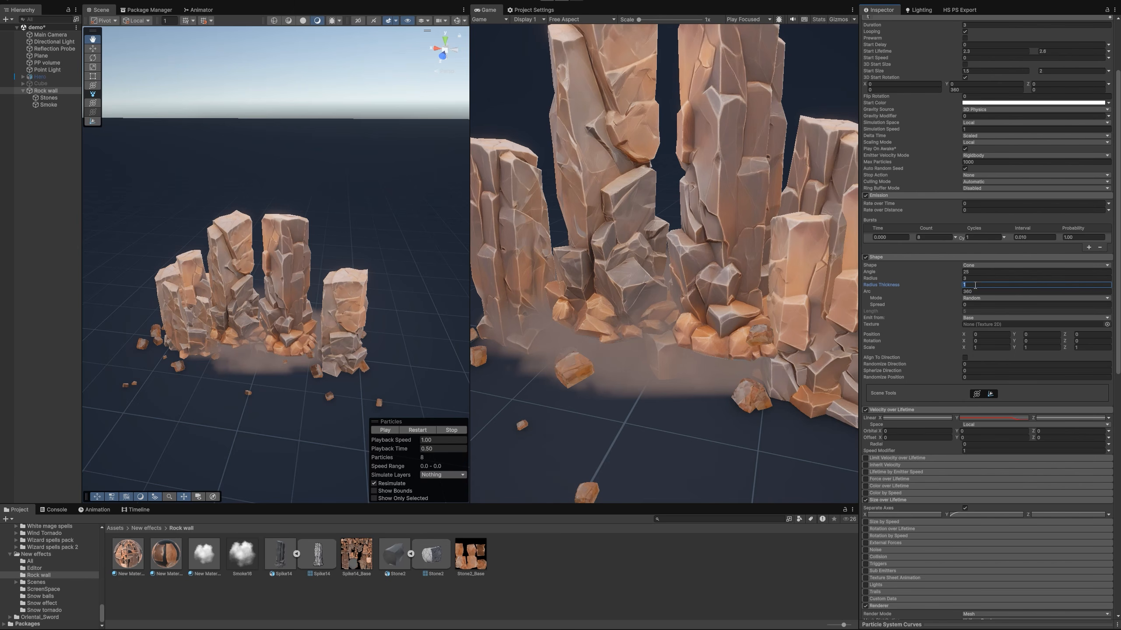
pyautogui.write('0')
pyautogui.hotkey('shift', 'Tab')
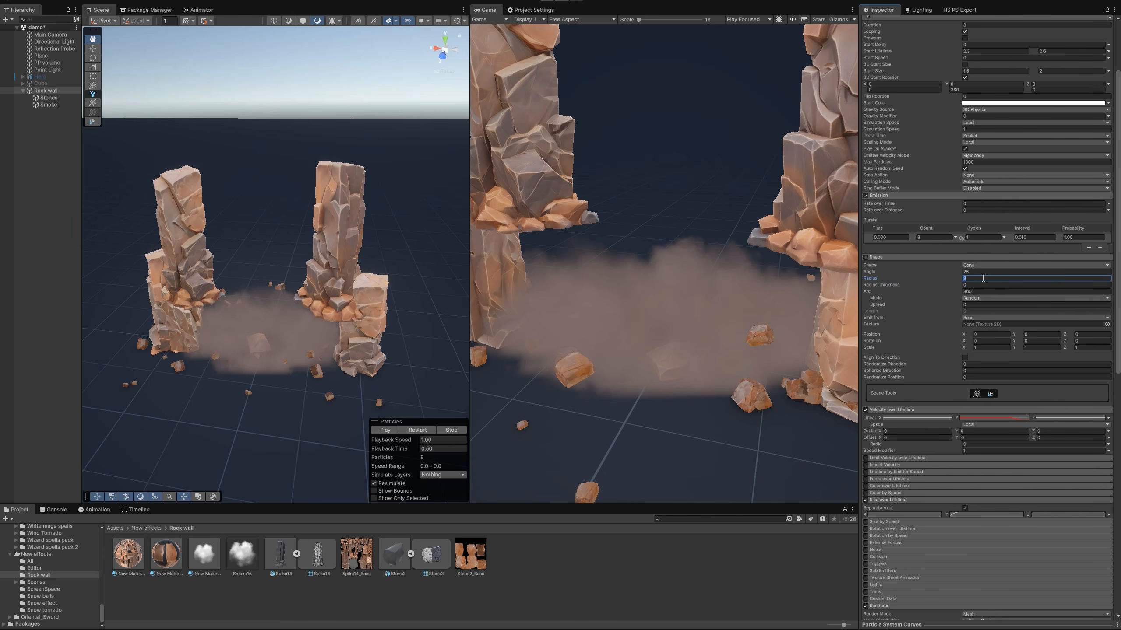
pyautogui.click(982, 334)
pyautogui.write('-90')
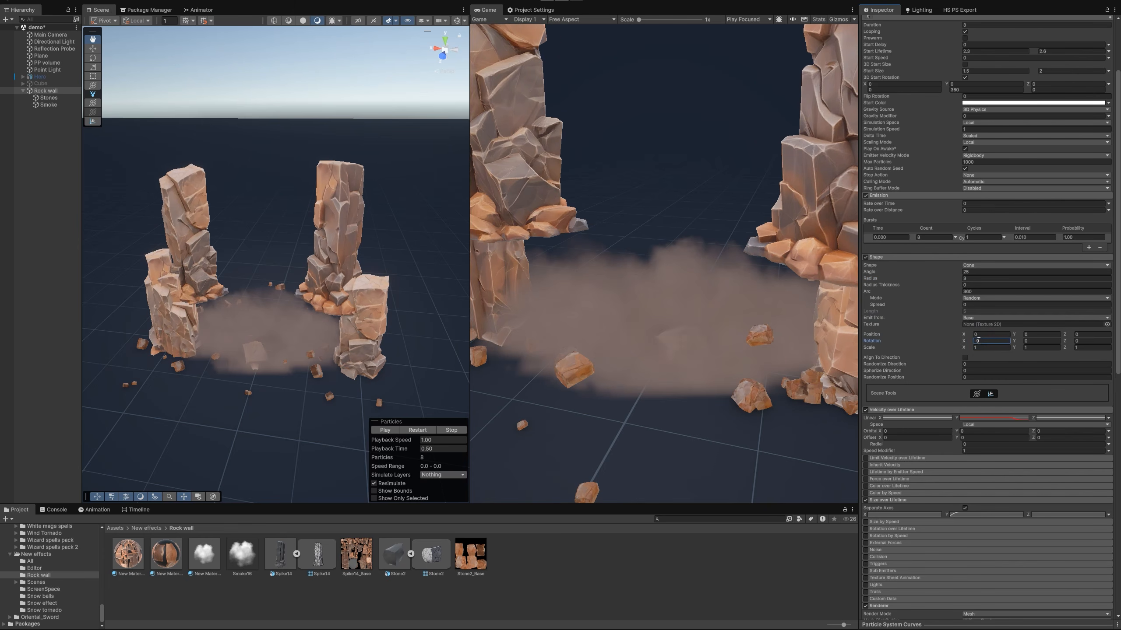
pyautogui.click(983, 298)
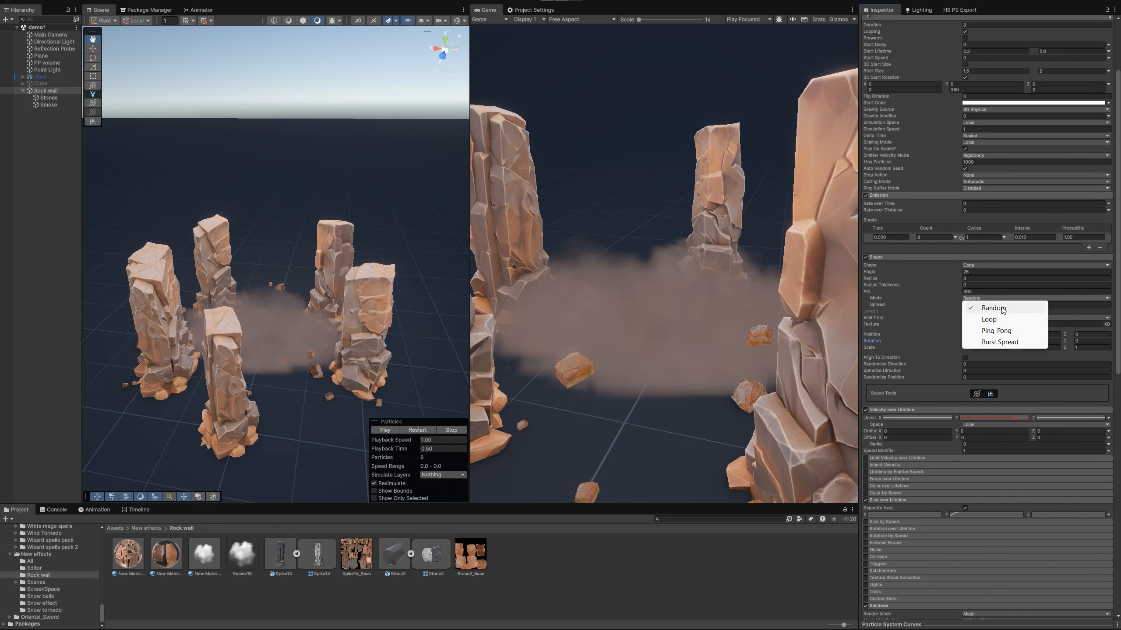
pyautogui.click(977, 345)
# Try burst counts of 20 and 15 for the ring of columns and frame it in the scene
pyautogui.click(930, 239)
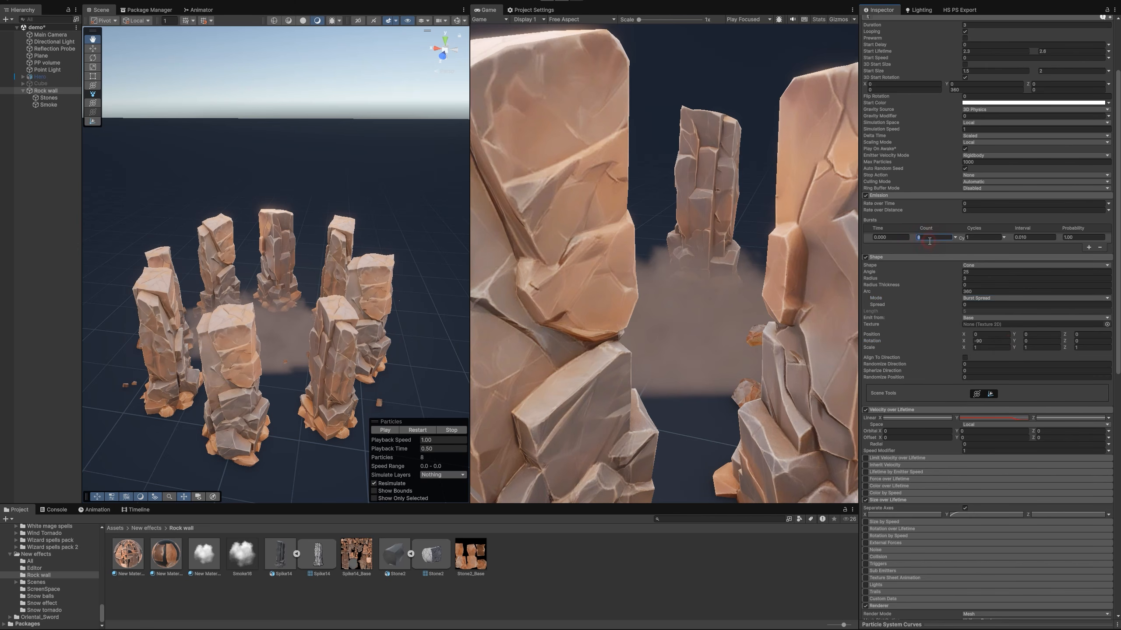
pyautogui.write('20')
pyautogui.press('Return')
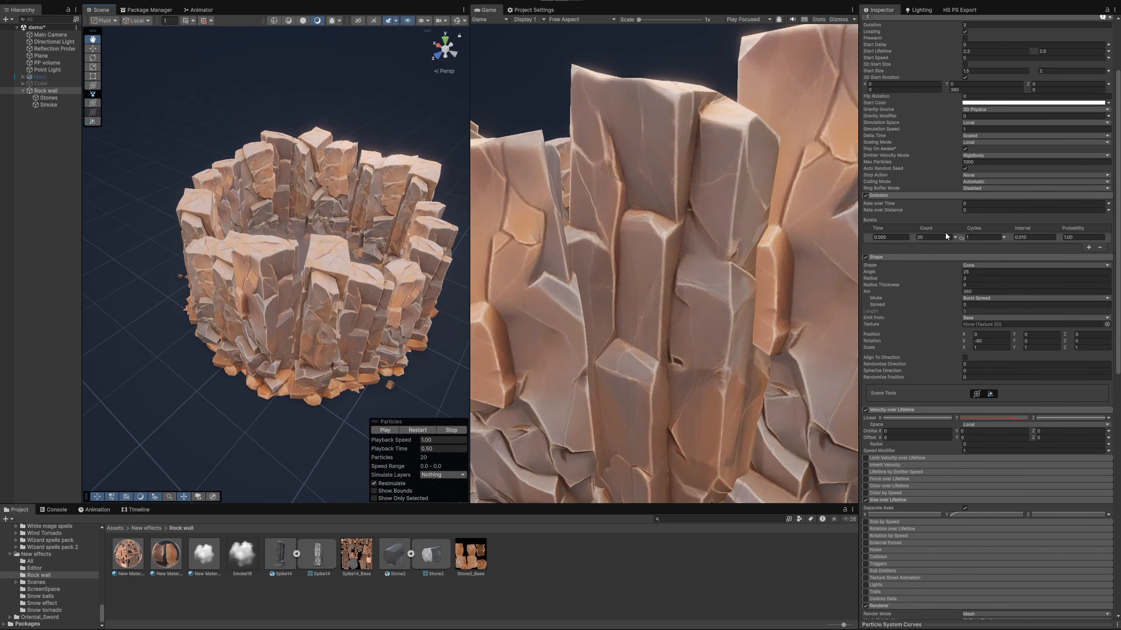
pyautogui.write('15')
pyautogui.keyDown('alt'); pyautogui.moveTo(286, 258); pyautogui.dragTo(171, 277); pyautogui.keyUp('alt')
pyautogui.press('f')
# Enable 3D Start Size on Rock wall, with the Z range between 2 and 1.5 and the first Y value at 0.5
pyautogui.scroll(3, 1015, 176)
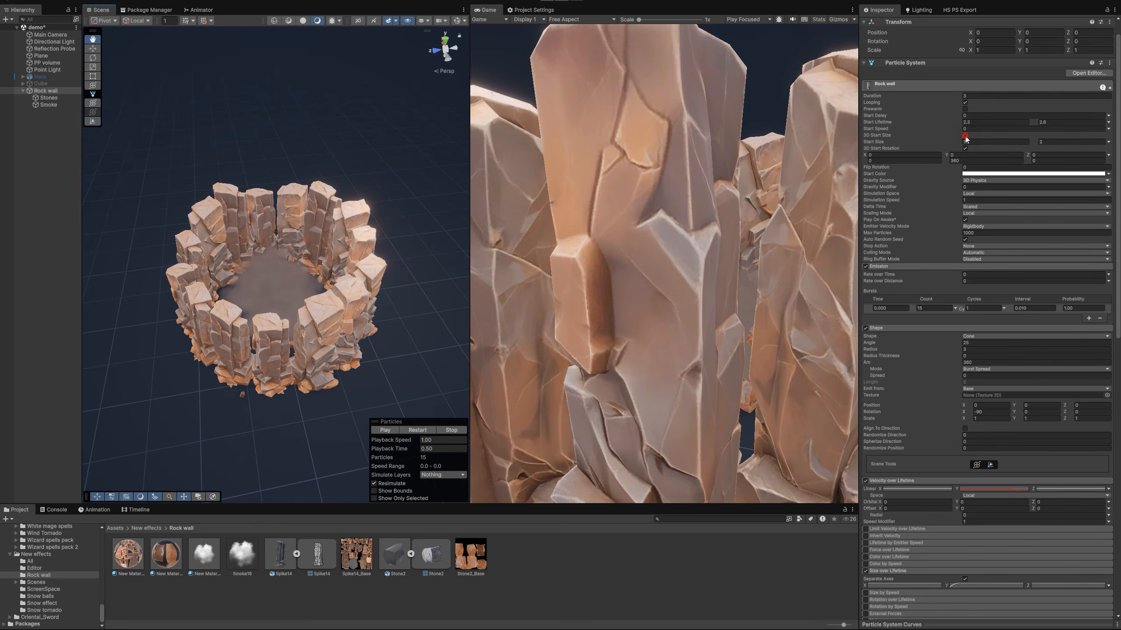
pyautogui.click(965, 136)
pyautogui.click(1044, 148)
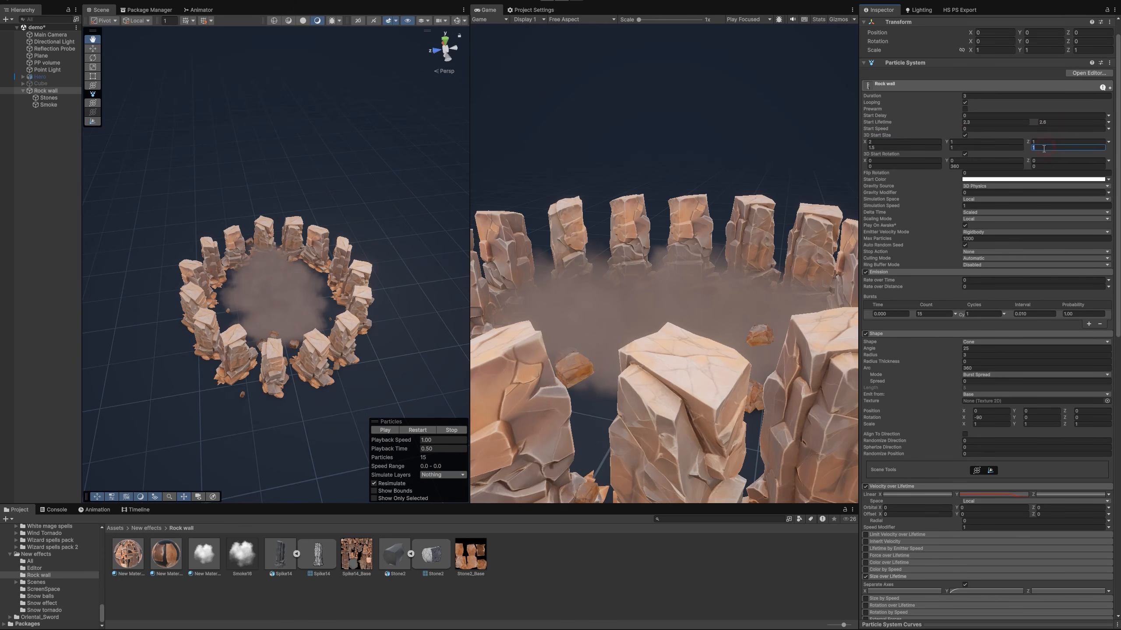
pyautogui.write('2')
pyautogui.press('Tab')
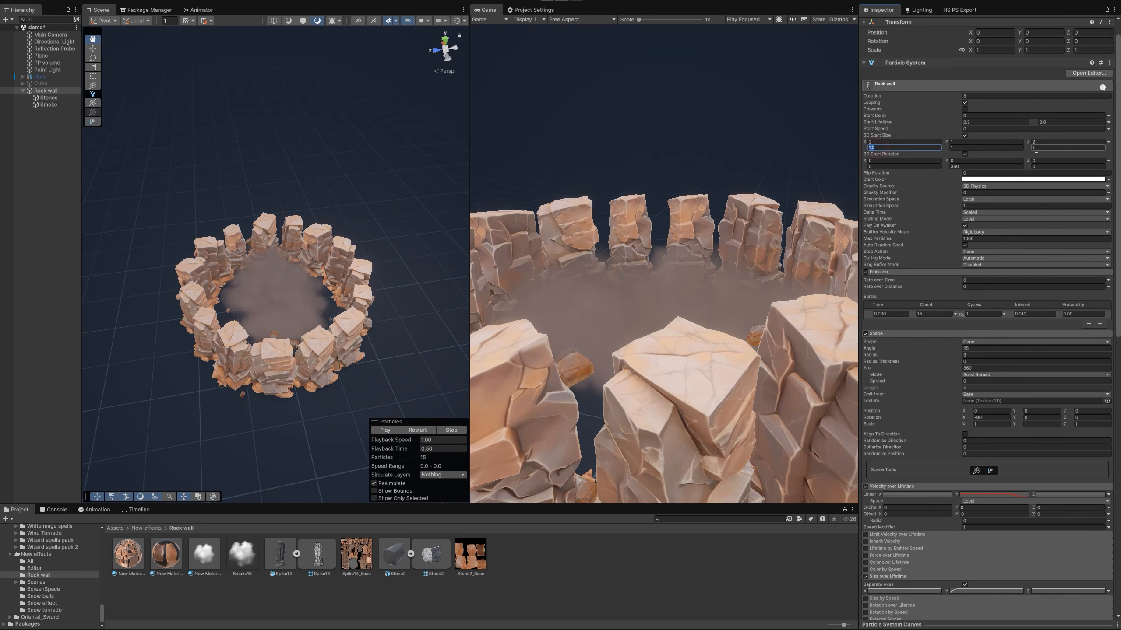
pyautogui.click(1043, 148)
pyautogui.write('1.5')
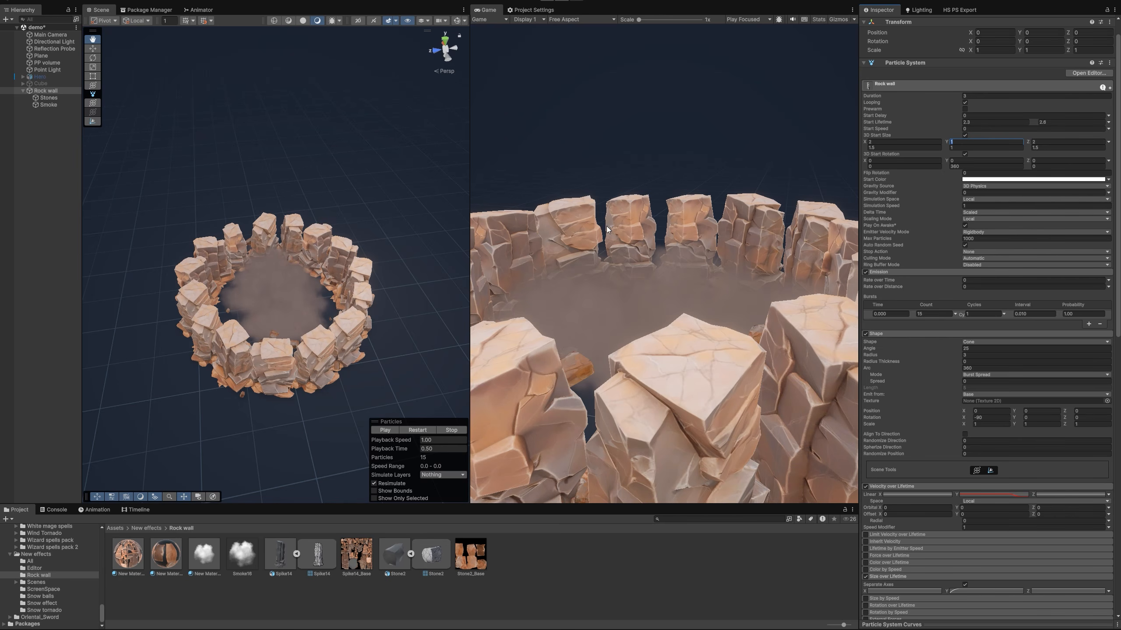
pyautogui.write('0.5')
pyautogui.moveTo(314, 300); pyautogui.dragTo(335, 247, button='middle')
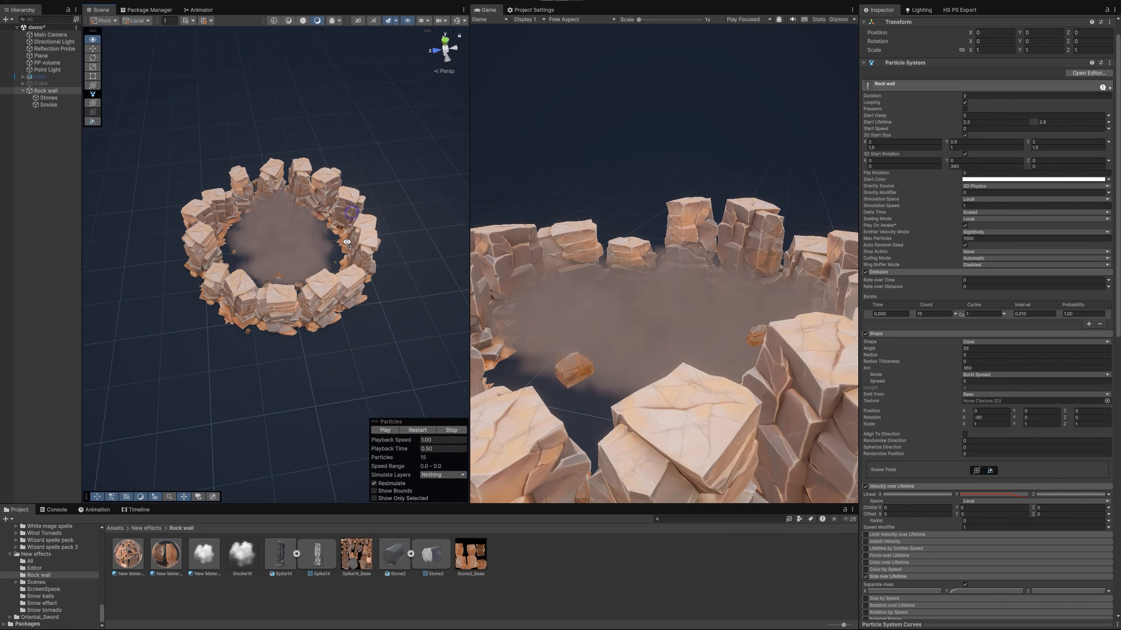
# Replay the ring effect, pause it and examine the column heights and gaps around the circle
pyautogui.scroll(4, 344, 243)
pyautogui.moveTo(345, 243); pyautogui.dragTo(441, 186, button='right')
pyautogui.press('s')
pyautogui.click(417, 431)
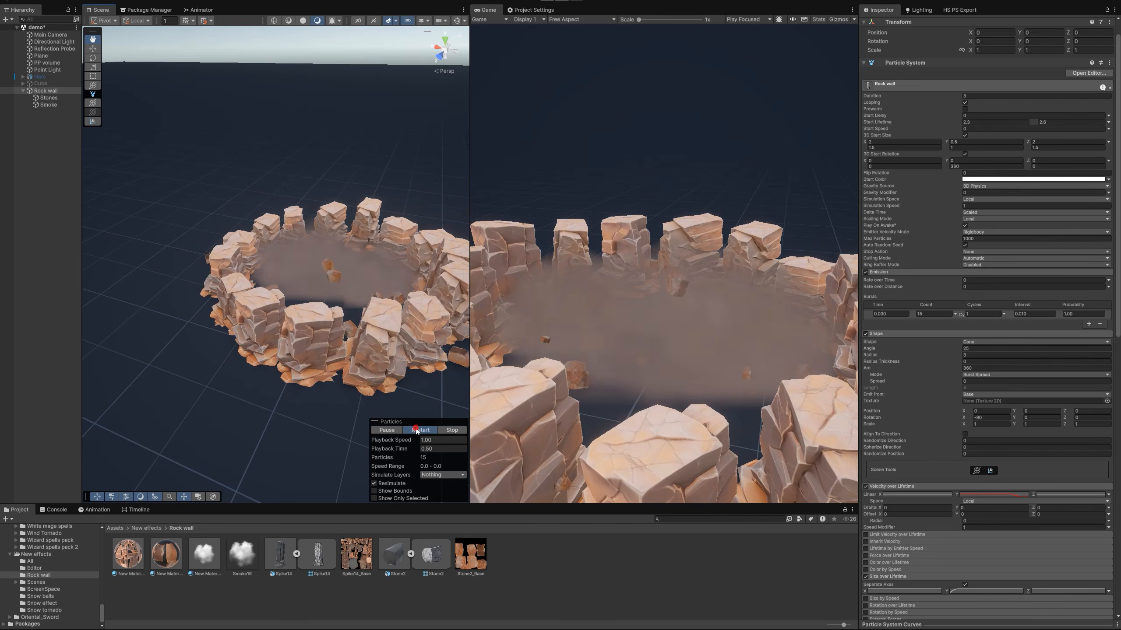
pyautogui.click(417, 431)
pyautogui.click(387, 430)
pyautogui.moveTo(371, 355); pyautogui.dragTo(327, 354, button='right')
pyautogui.press('d')
pyautogui.press('s')
pyautogui.press('a')
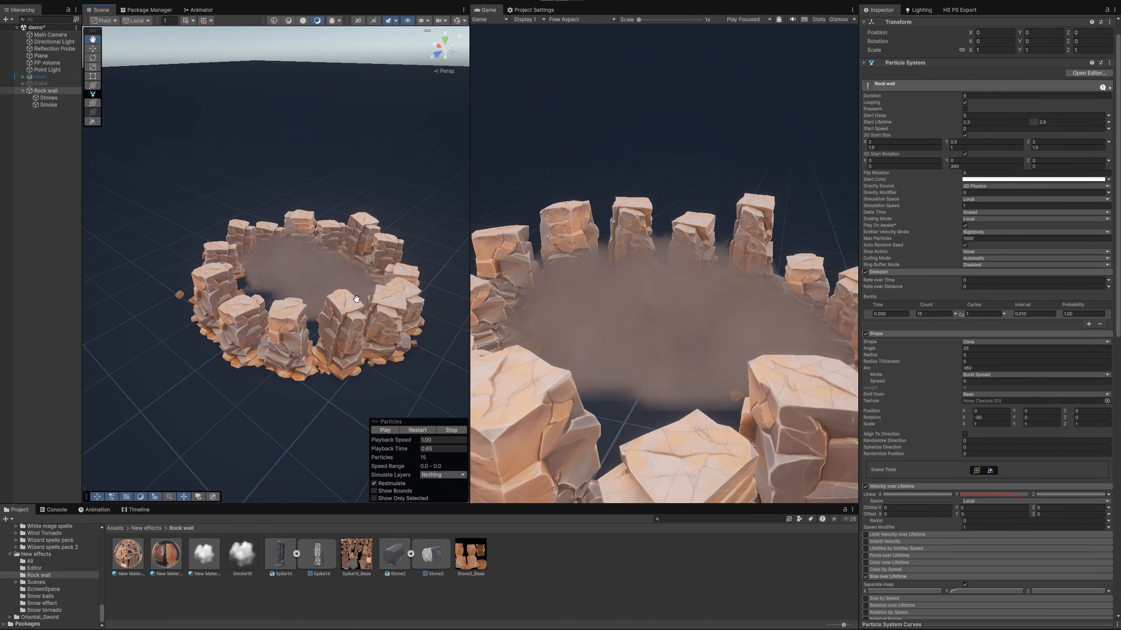
# Undo the 3D Start Size, burst count and Cone shape changes to return to the Edge-shaped wall, and replay the effect
pyautogui.hotkey('ctrl', 'z')
pyautogui.hotkey('ctrl', 'z')
pyautogui.hotkey('ctrl', 'z')
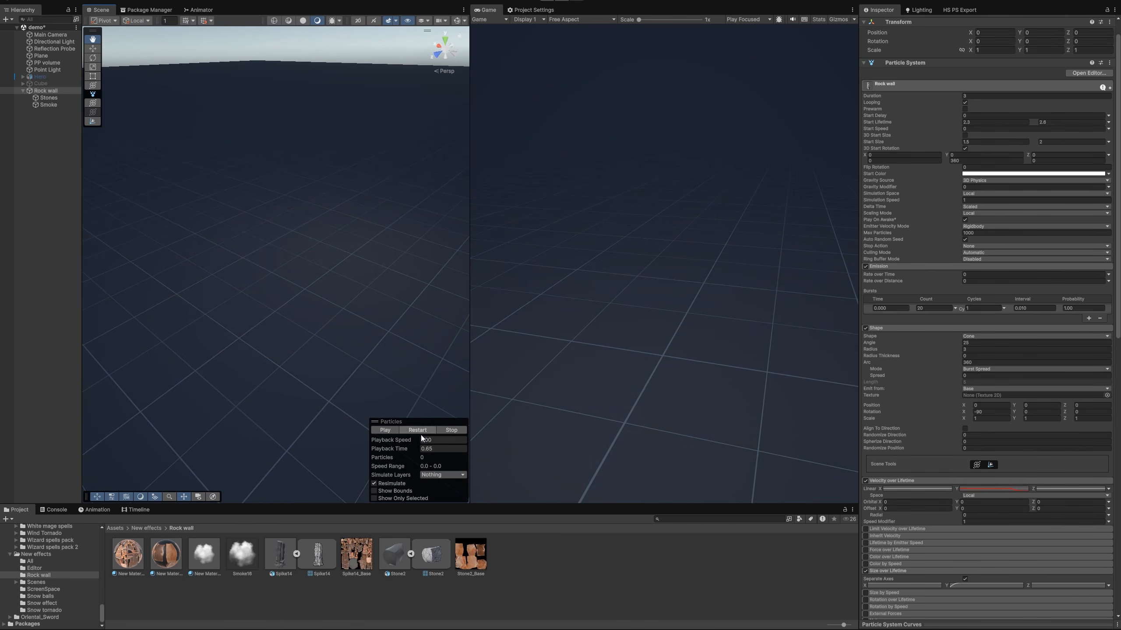
pyautogui.click(389, 429)
pyautogui.click(411, 428)
pyautogui.hotkey('ctrl', 'z')
pyautogui.click(414, 429)
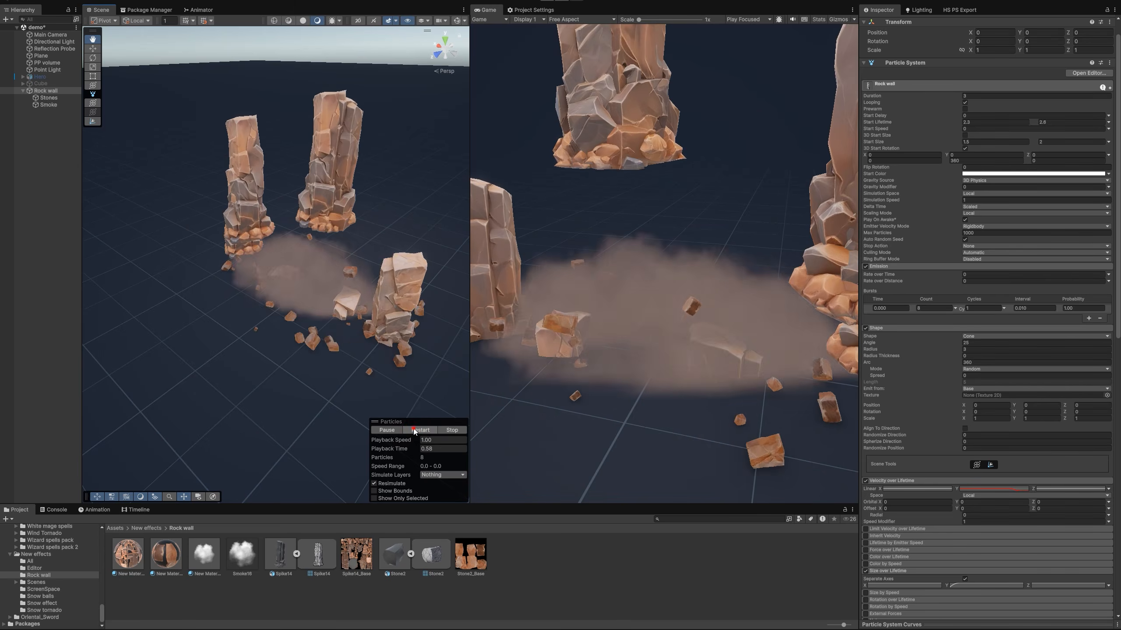
pyautogui.click(413, 430)
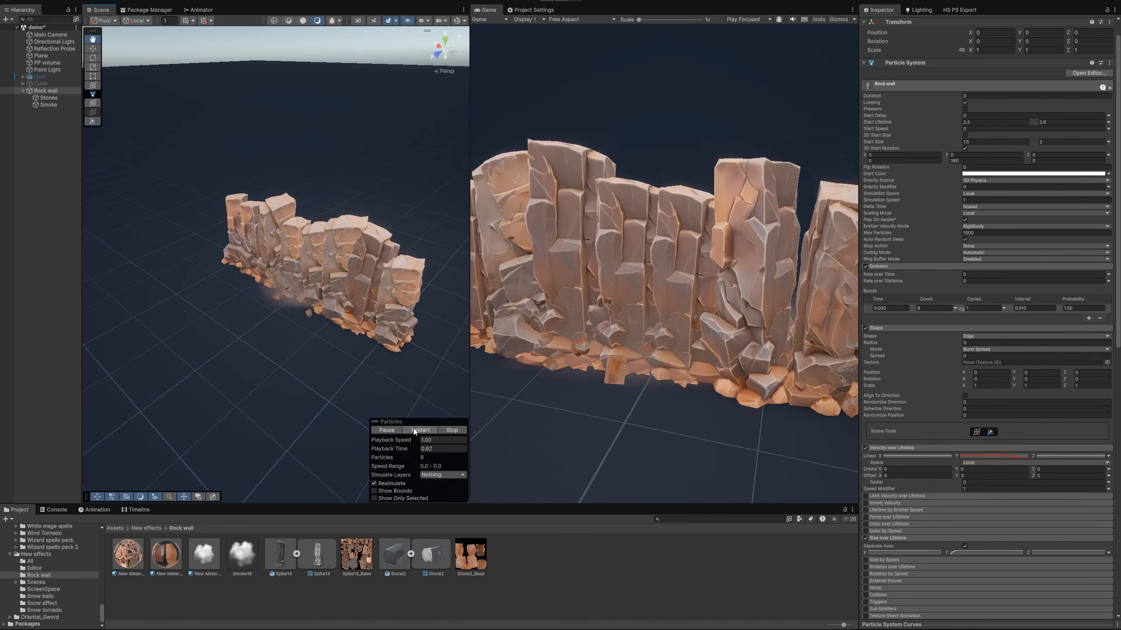
pyautogui.click(413, 429)
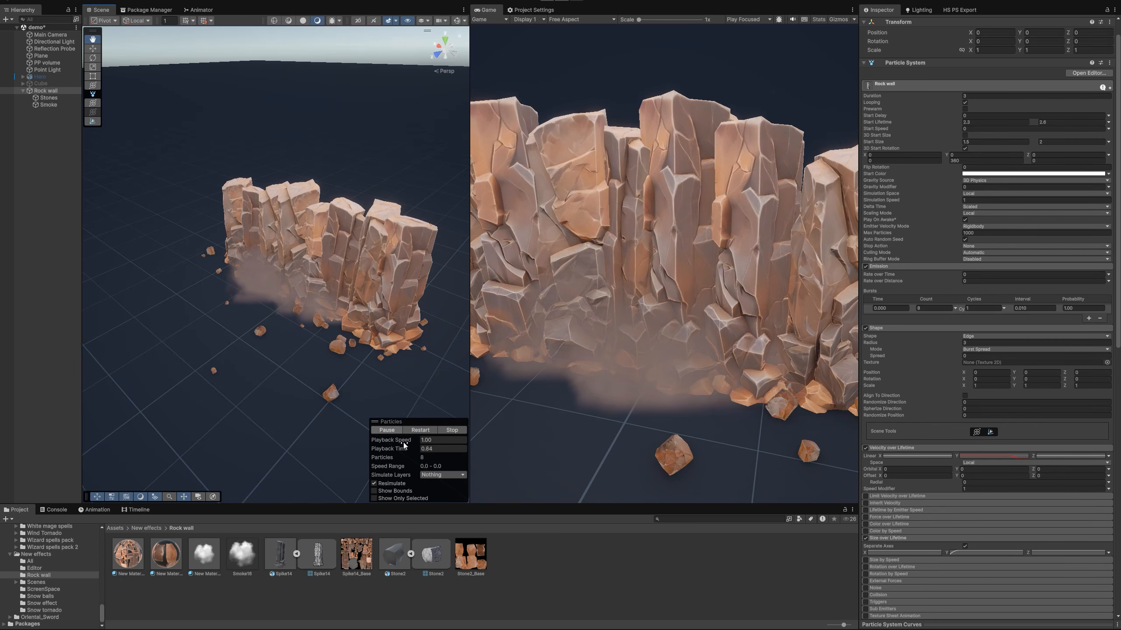
# Switch to the Hitem3D History page in the browser and look through the generated assets
pyautogui.moveTo(646, 629)
pyautogui.click(623, 613)
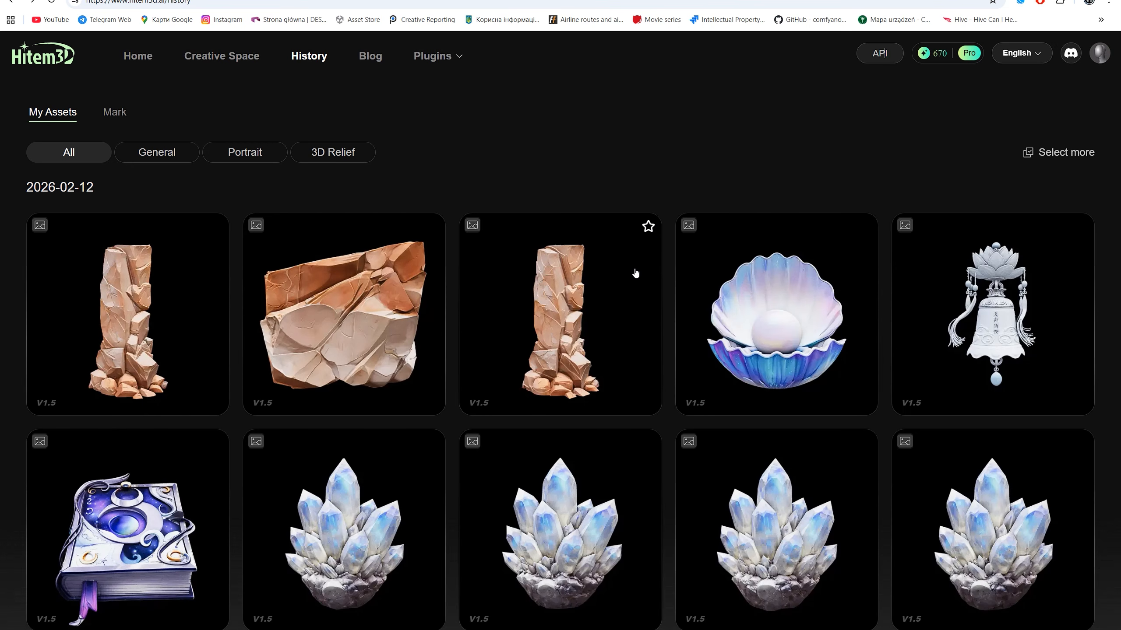
pyautogui.scroll(-5, 611, 331)
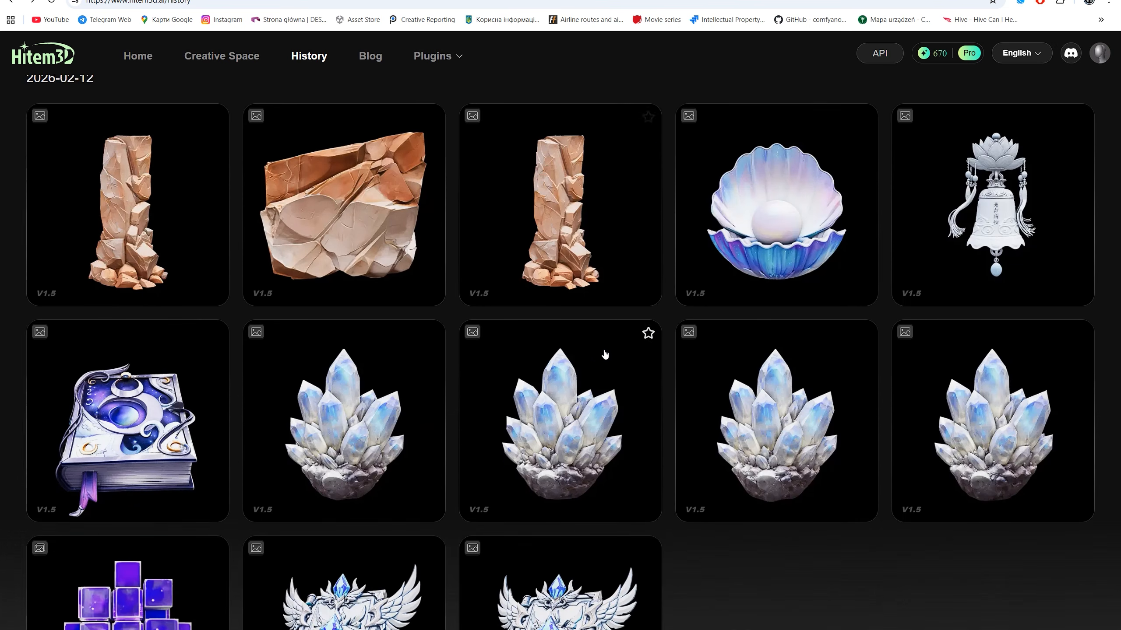
pyautogui.scroll(2, 600, 370)
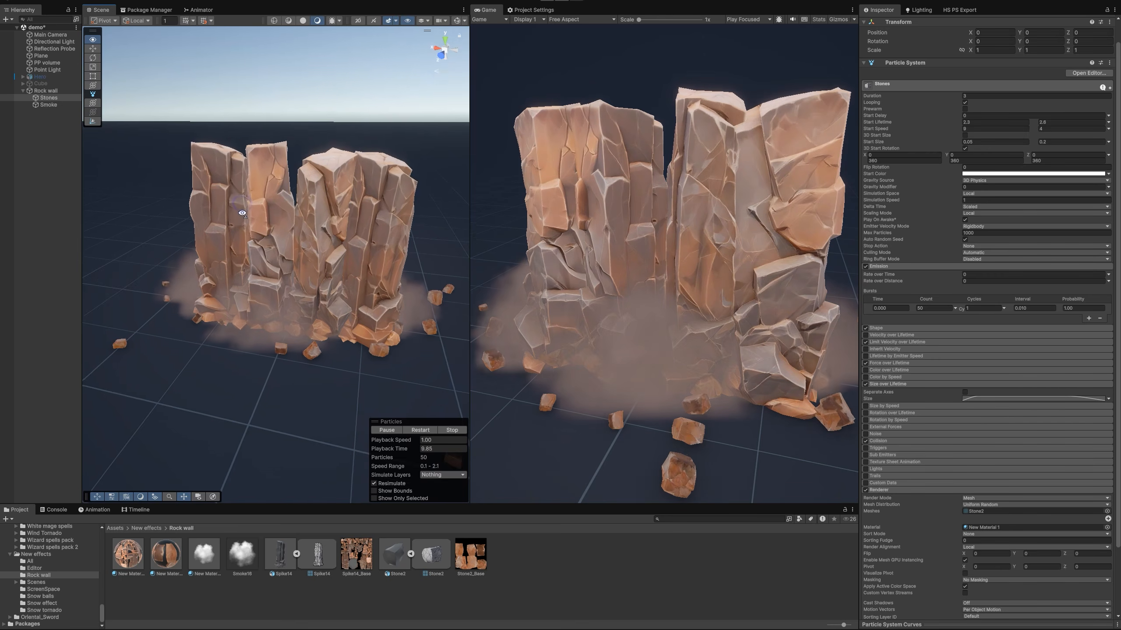
# Examine the rock meshes' topology in the Scene view as Shaded Wireframe and as plain Wireframe while replaying the effect
pyautogui.click(289, 20)
pyautogui.moveTo(300, 182)
pyautogui.keyDown('alt'); pyautogui.mouseDown()
pyautogui.moveTo(283, 180)
pyautogui.moveTo(407, 192)
pyautogui.mouseUp(); pyautogui.keyUp('alt')
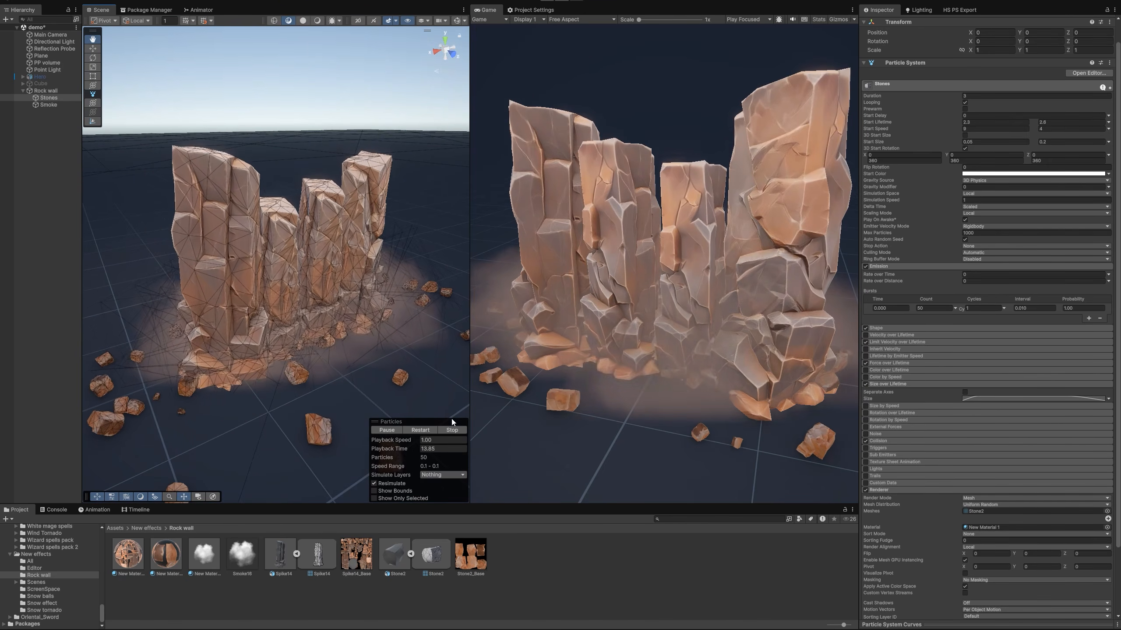
pyautogui.click(425, 430)
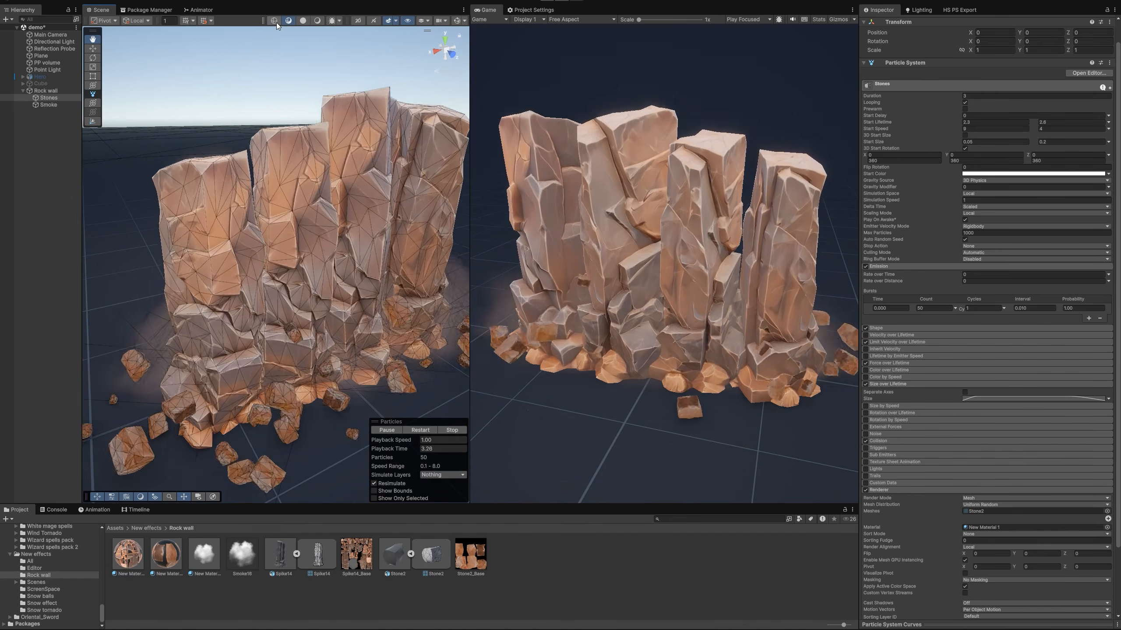
pyautogui.click(274, 21)
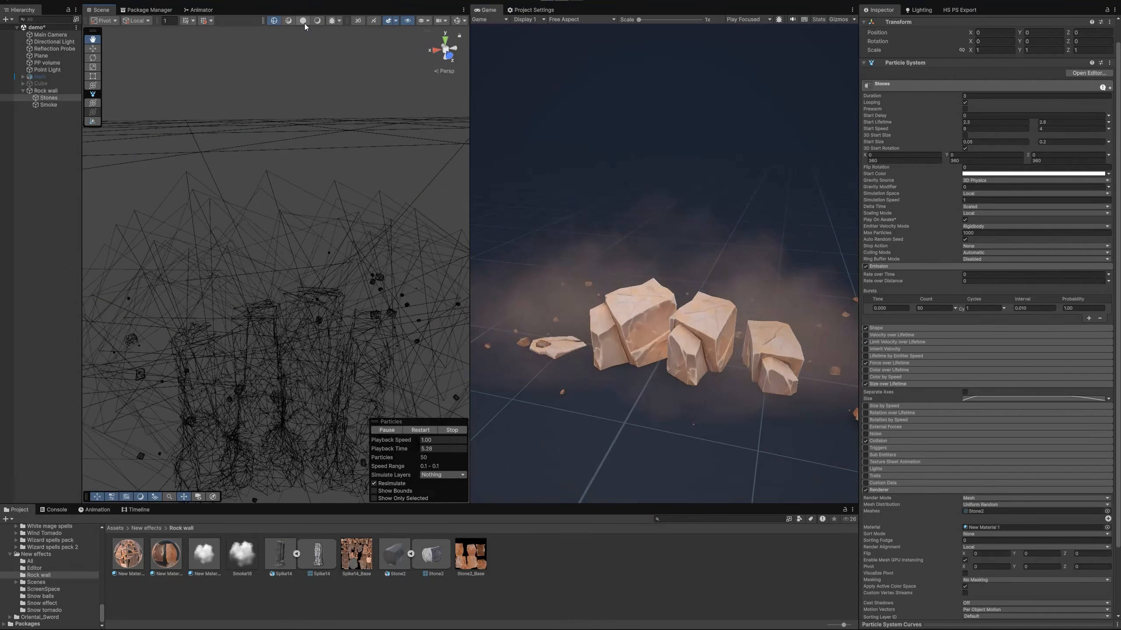